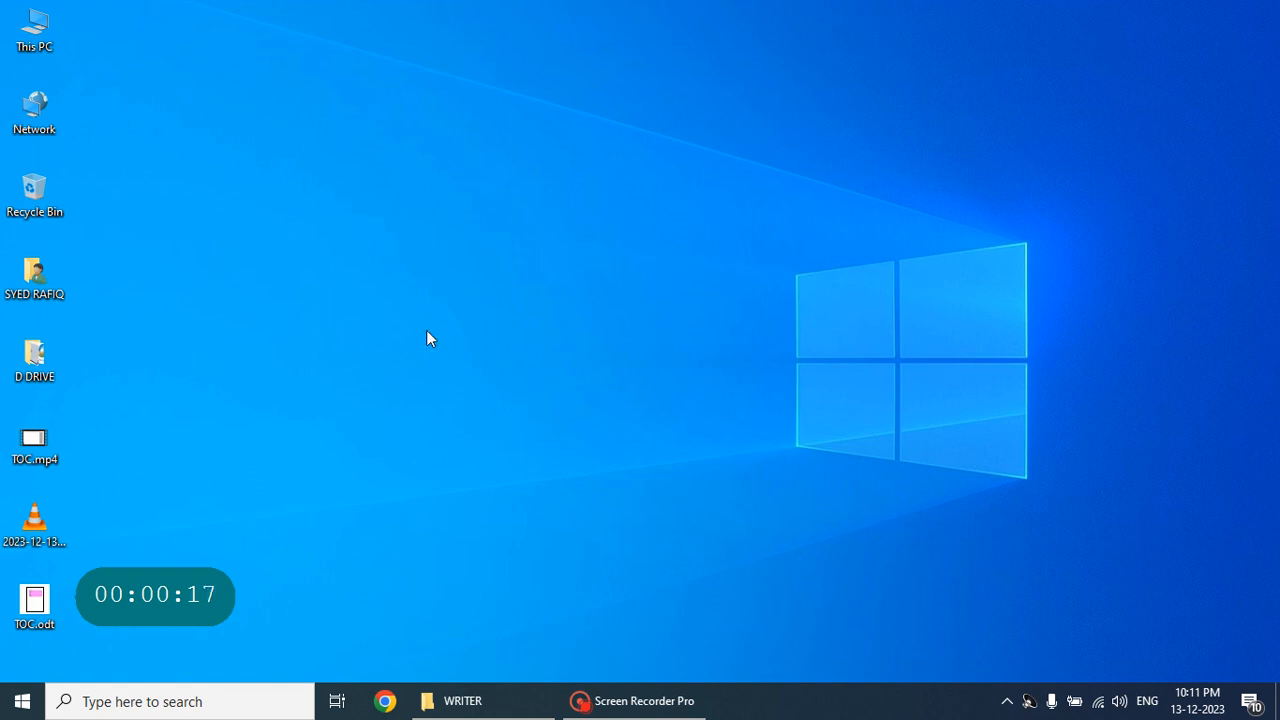
# Search the computer for WRITER and open OpenOffice Writer with a blank document
pyautogui.click(92, 700)
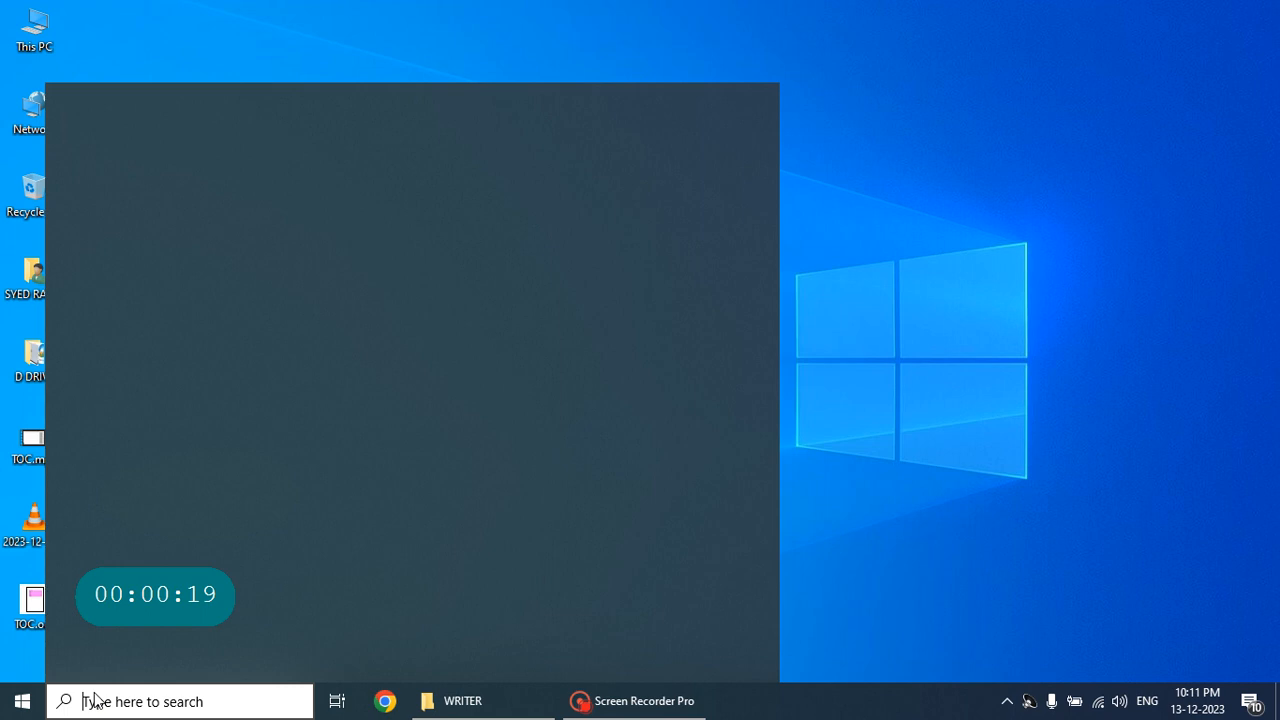
pyautogui.write('WR')
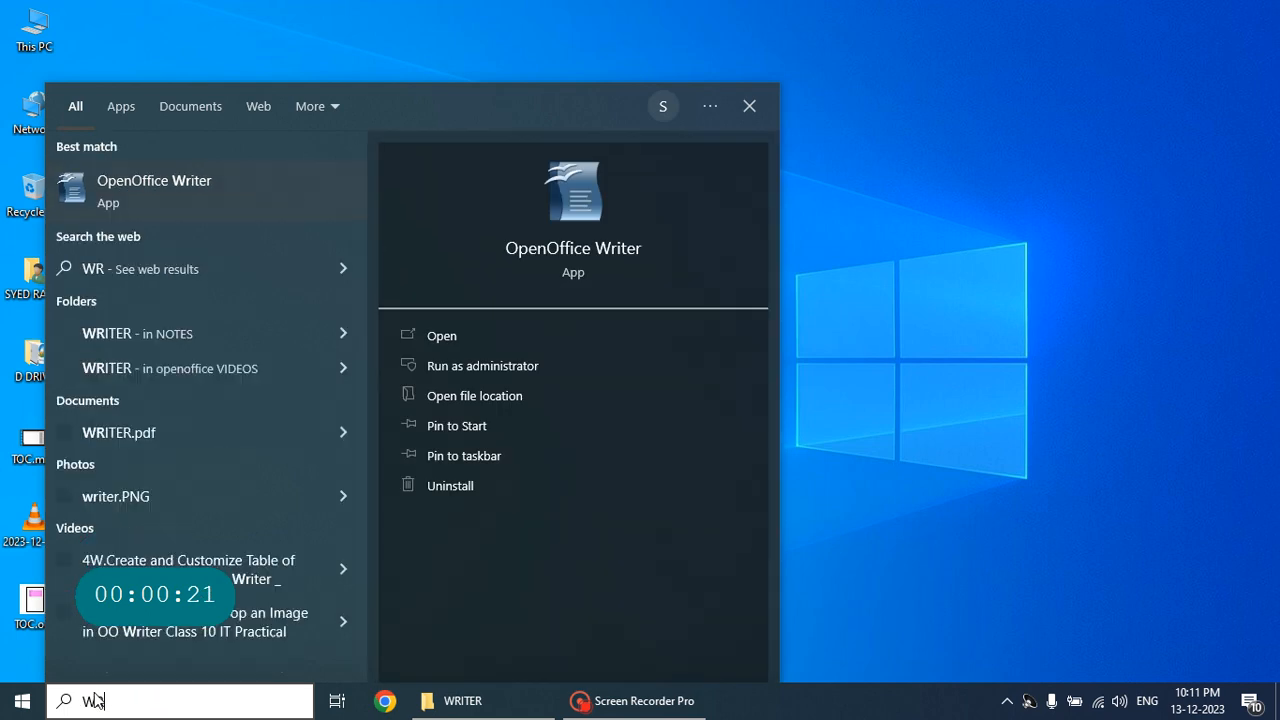
pyautogui.write('ITER')
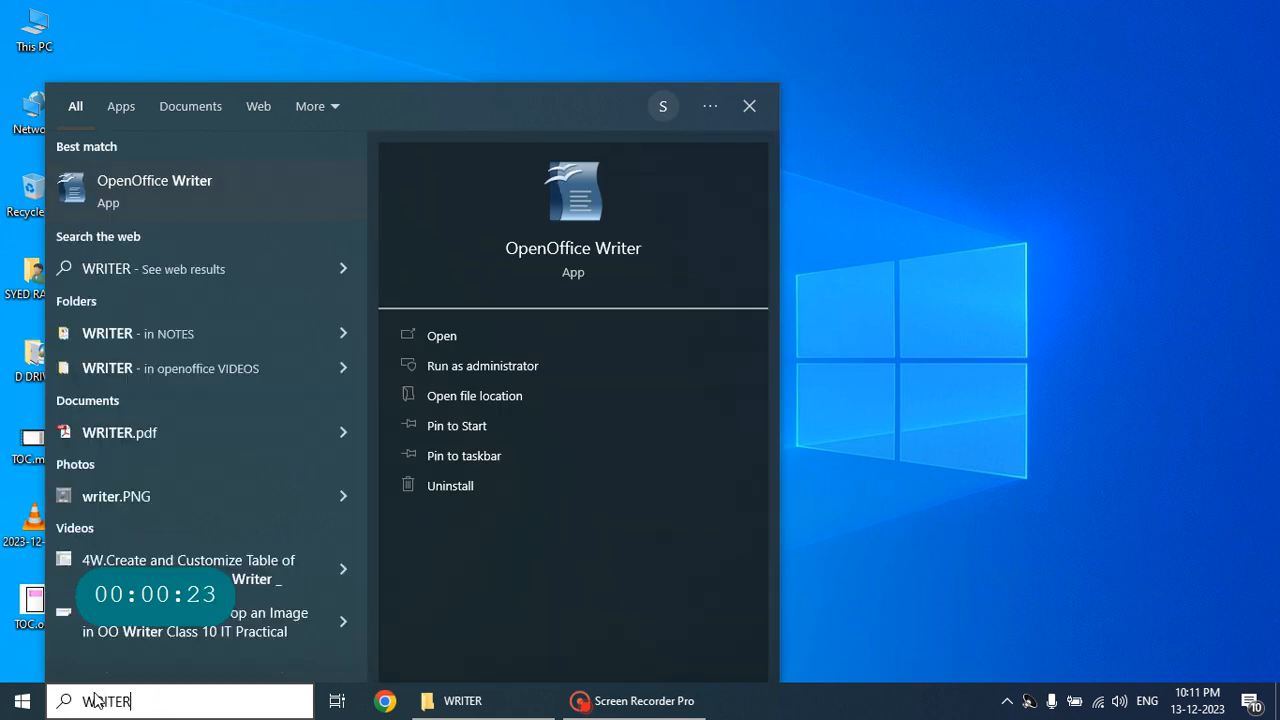
pyautogui.click(200, 187)
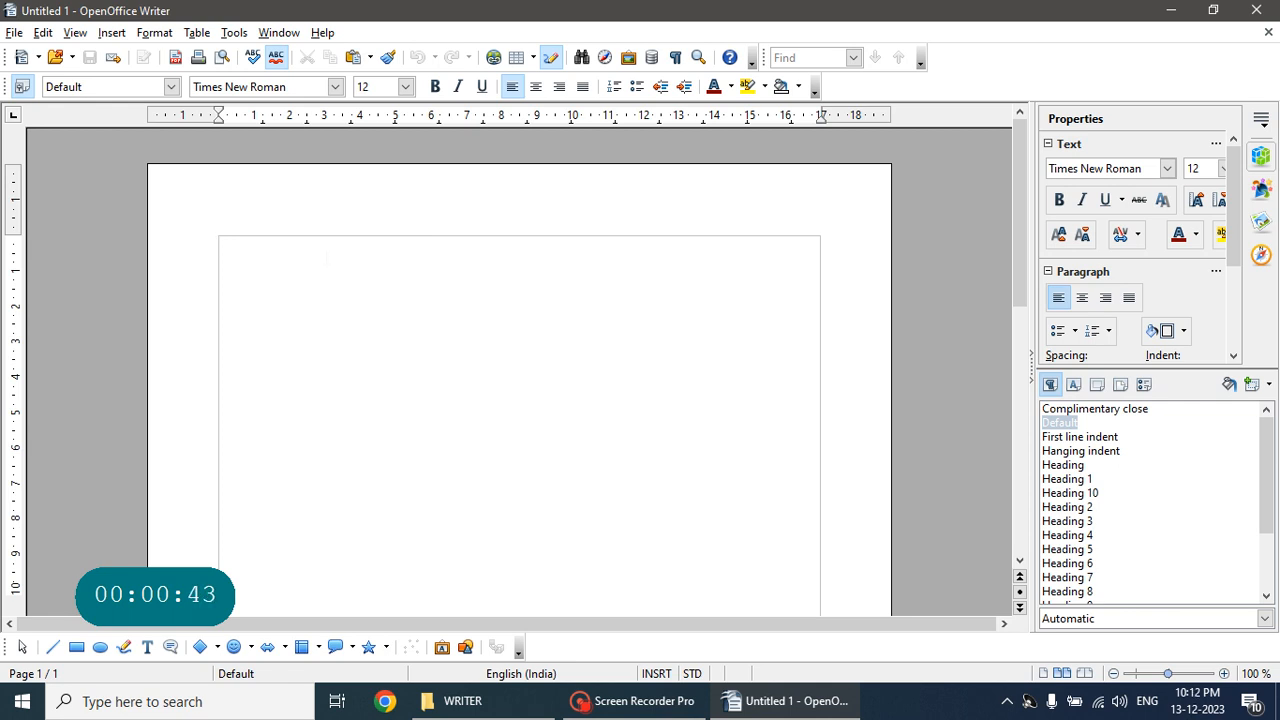
# Switch to File Explorer and open STYLES.txt from the LAB folder on USB Drive (E:)
pyautogui.click(461, 707)
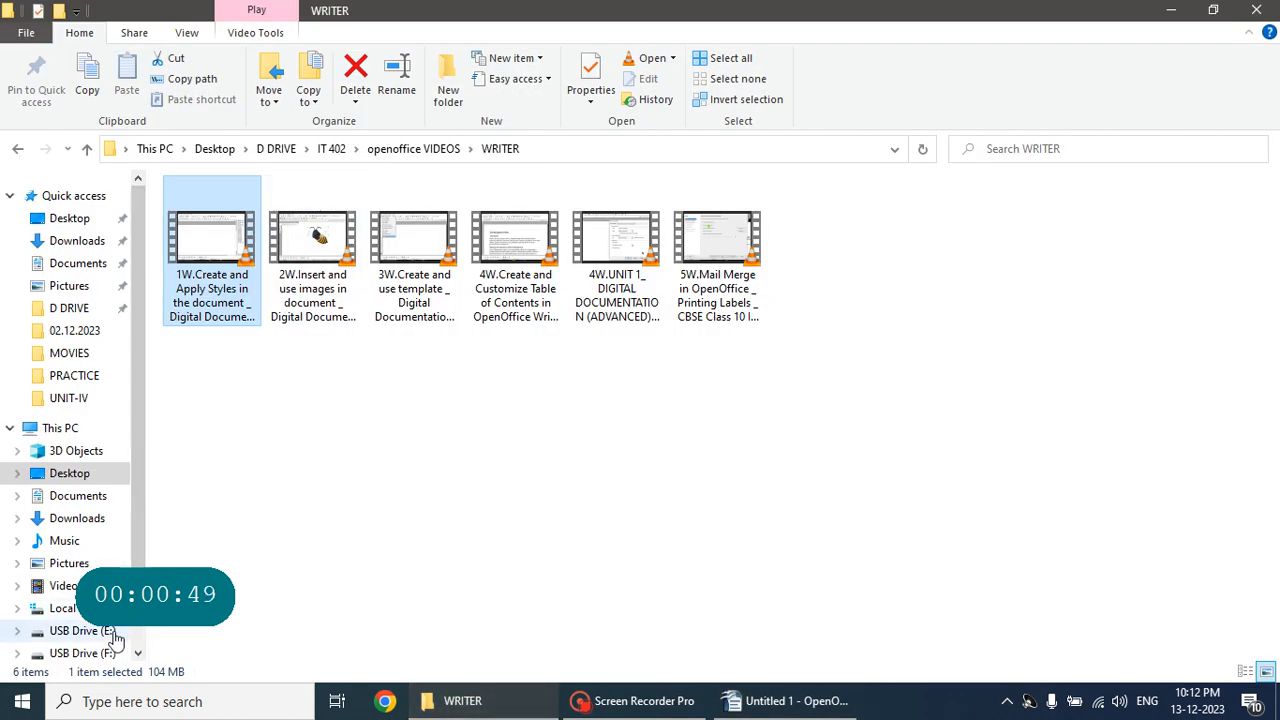
pyautogui.click(115, 630)
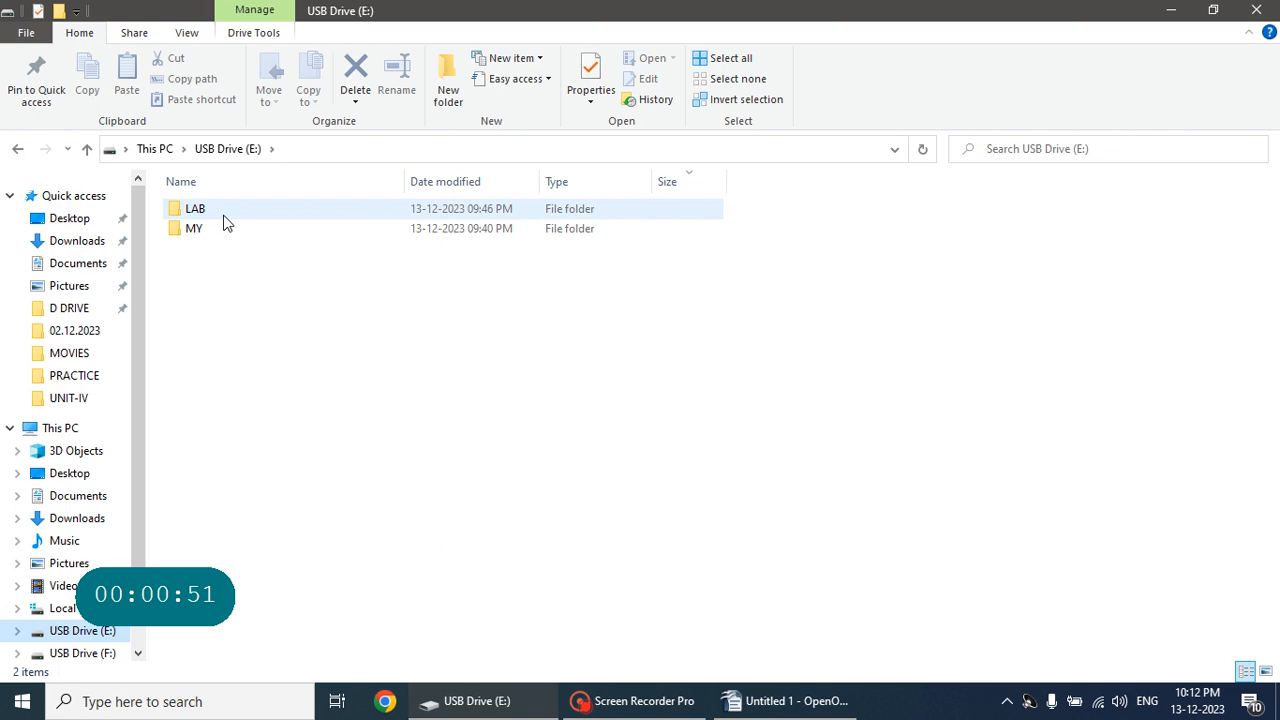
pyautogui.doubleClick(223, 209)
pyautogui.doubleClick(220, 270)
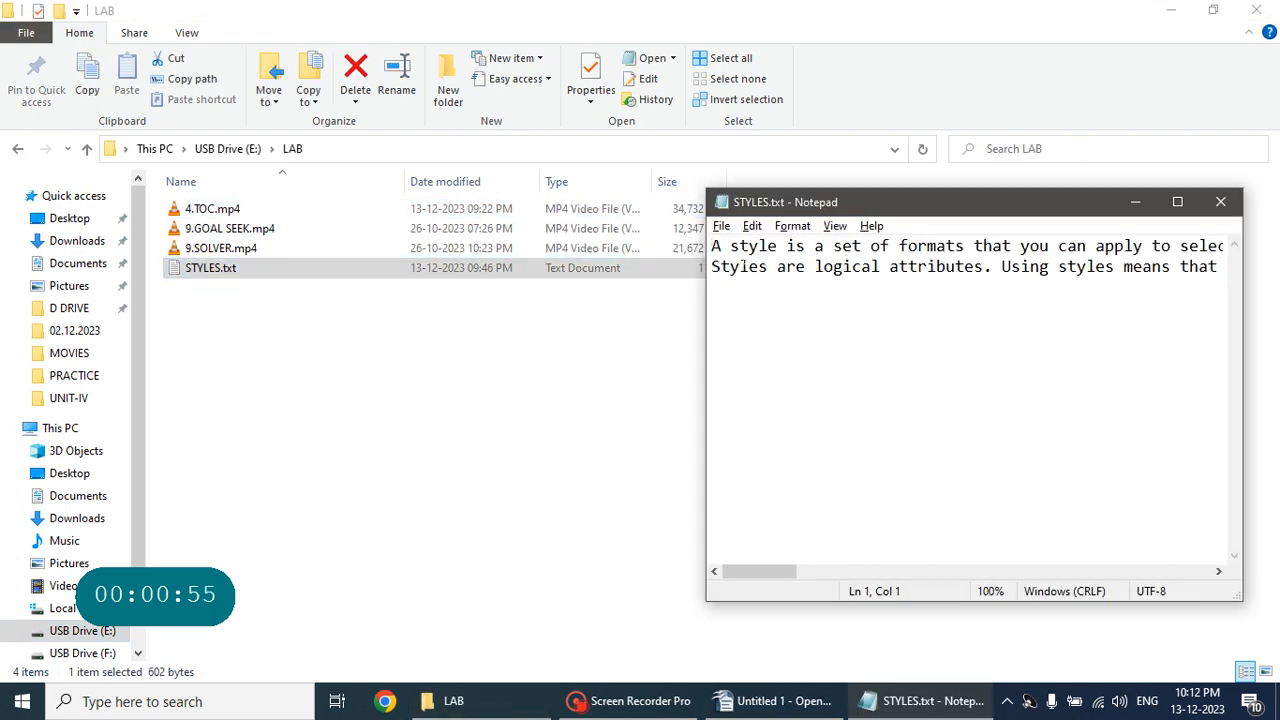
# Copy all the text of STYLES.txt and paste it into the blank OpenOffice Writer document
pyautogui.click(752, 226)
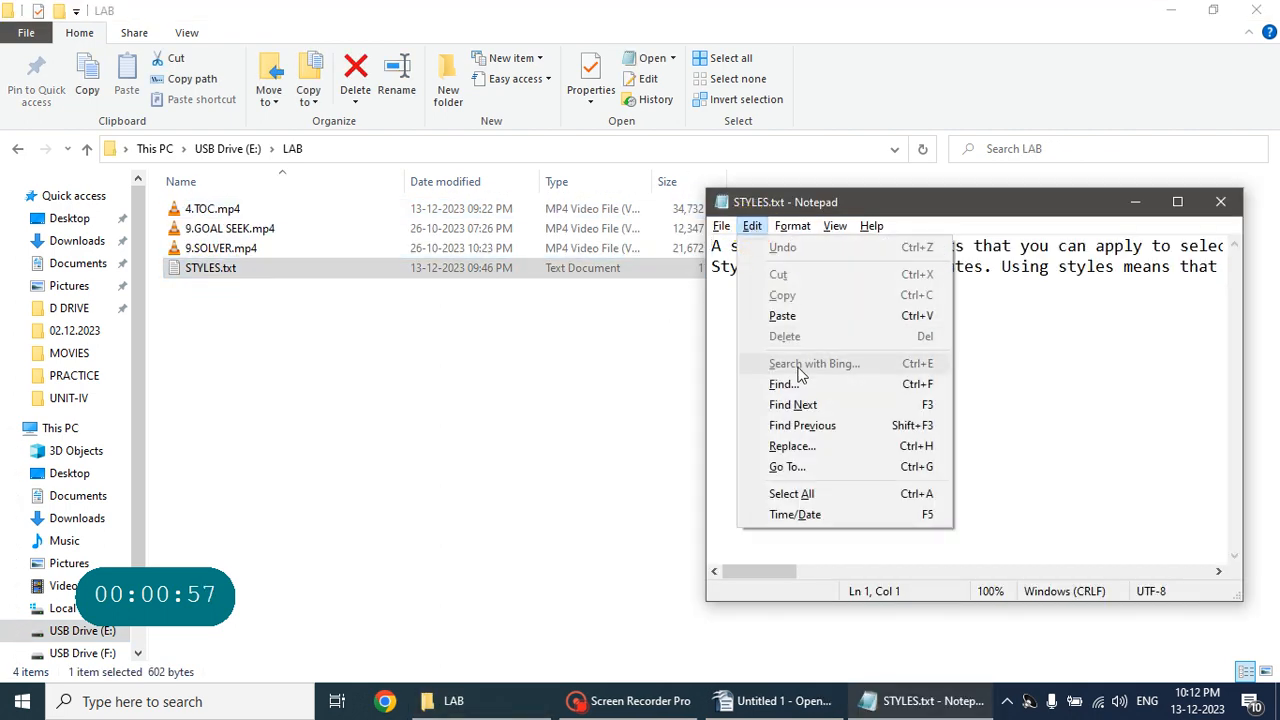
pyautogui.click(828, 494)
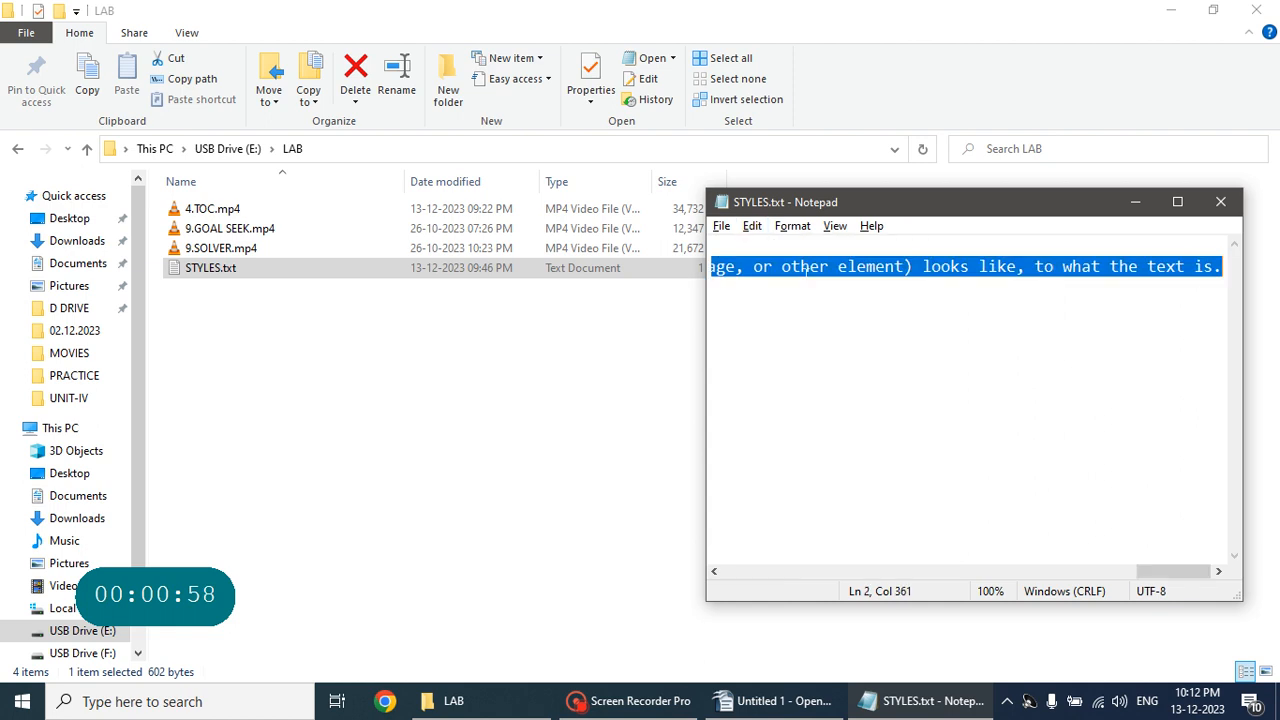
pyautogui.click(752, 226)
pyautogui.click(795, 295)
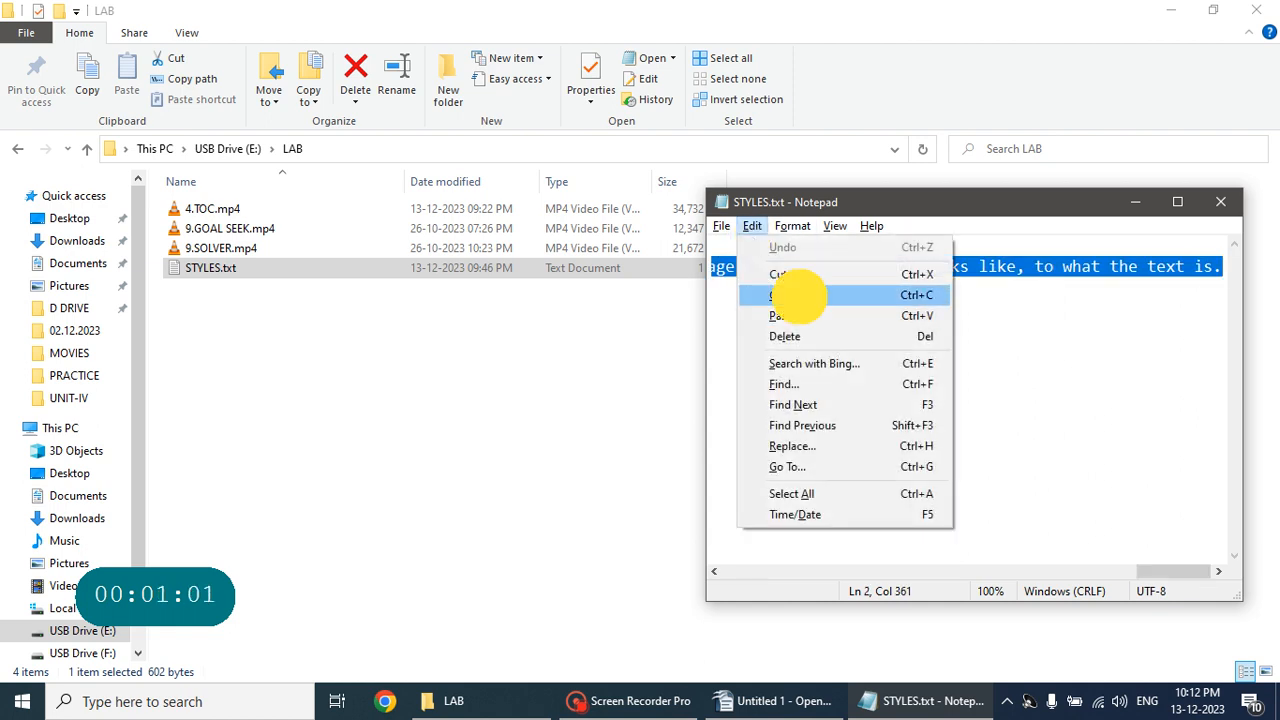
pyautogui.click(770, 701)
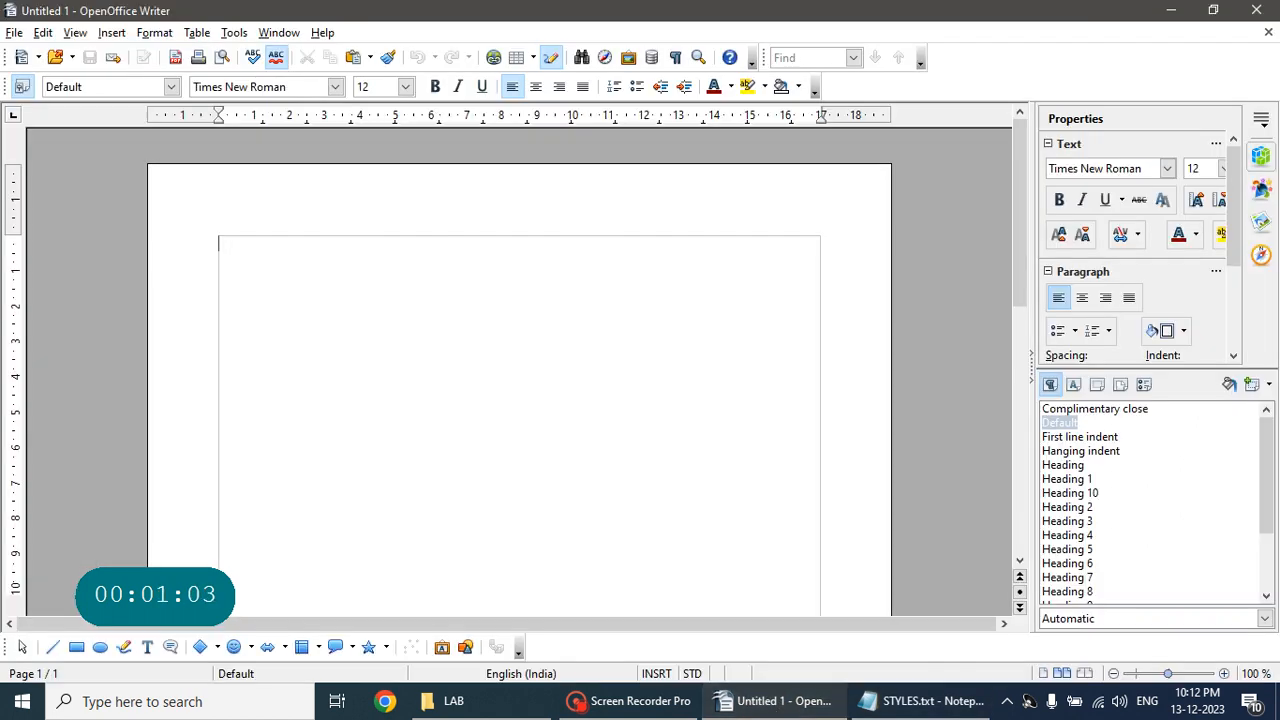
pyautogui.rightClick(232, 242)
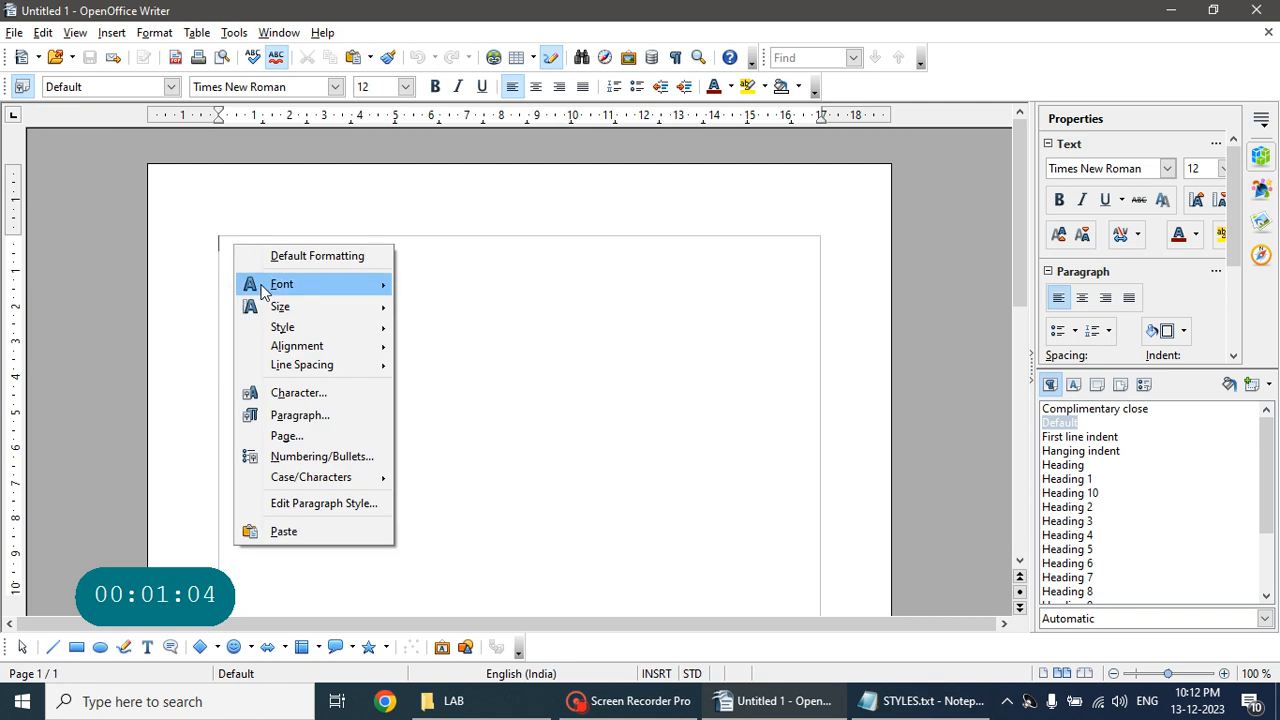
pyautogui.click(314, 533)
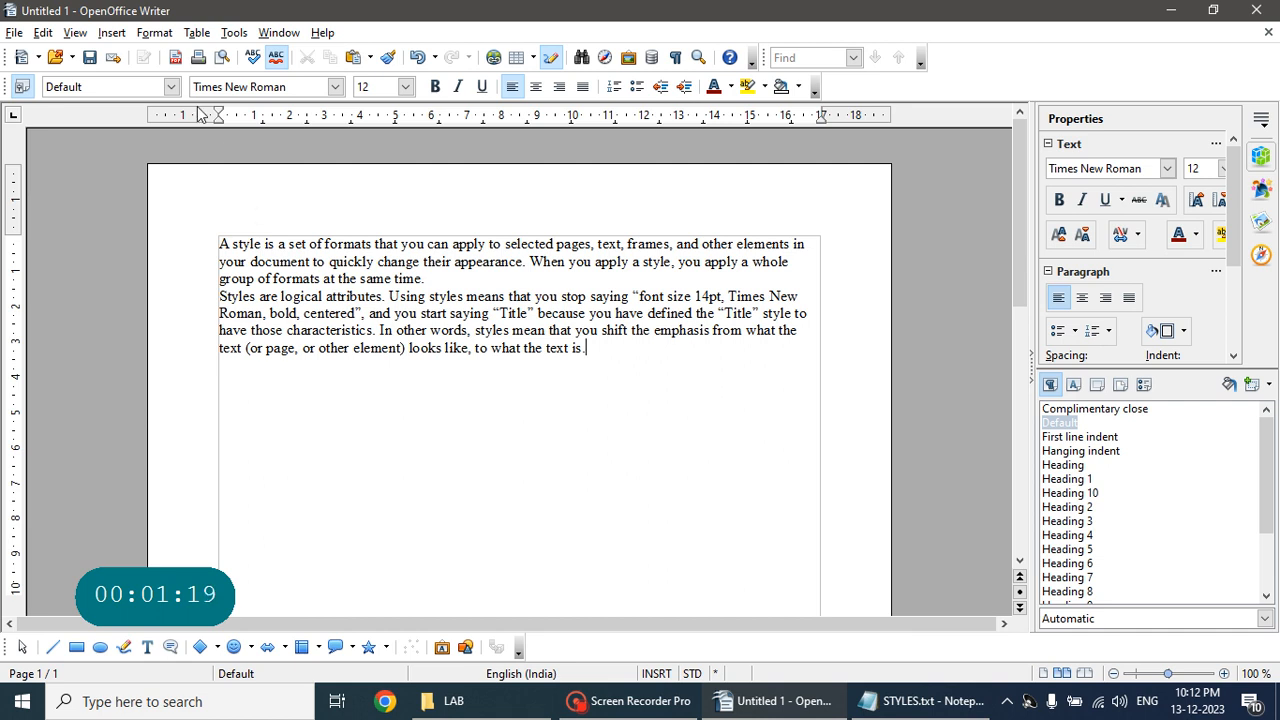
# Hide the separate styles list and show Styles and Formatting in the sidebar instead of Properties
pyautogui.click(153, 33)
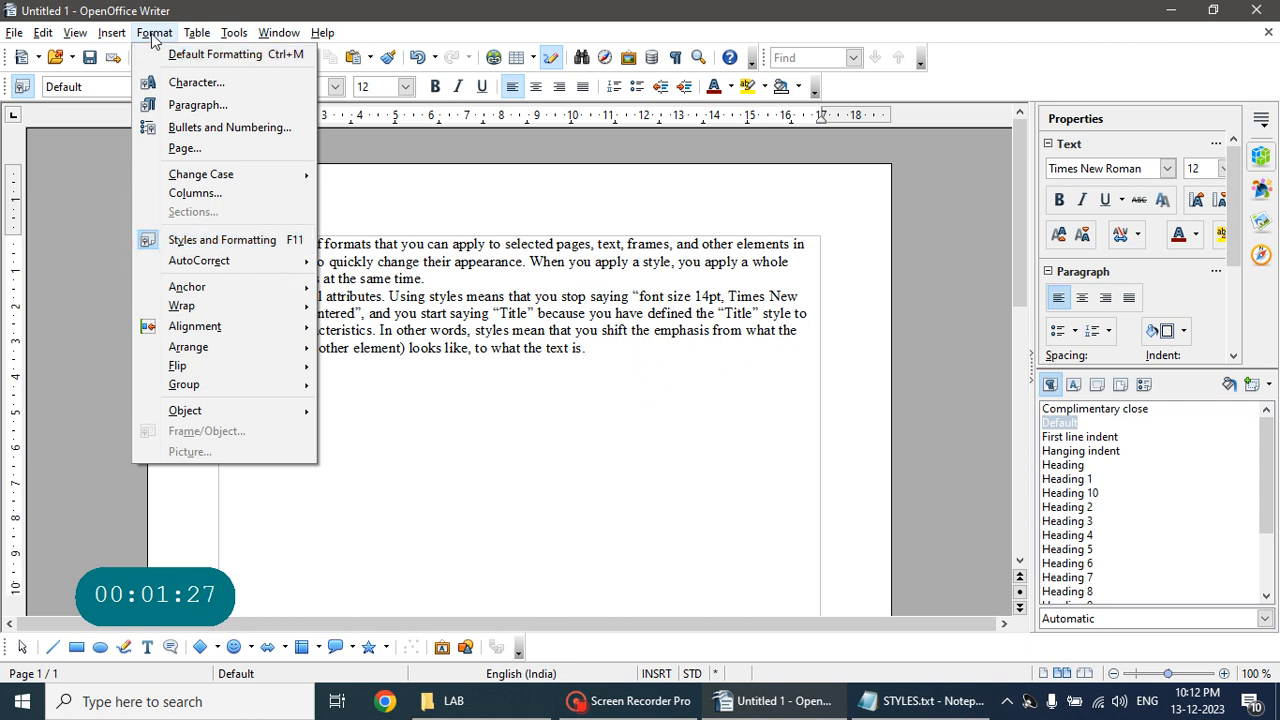
pyautogui.click(224, 242)
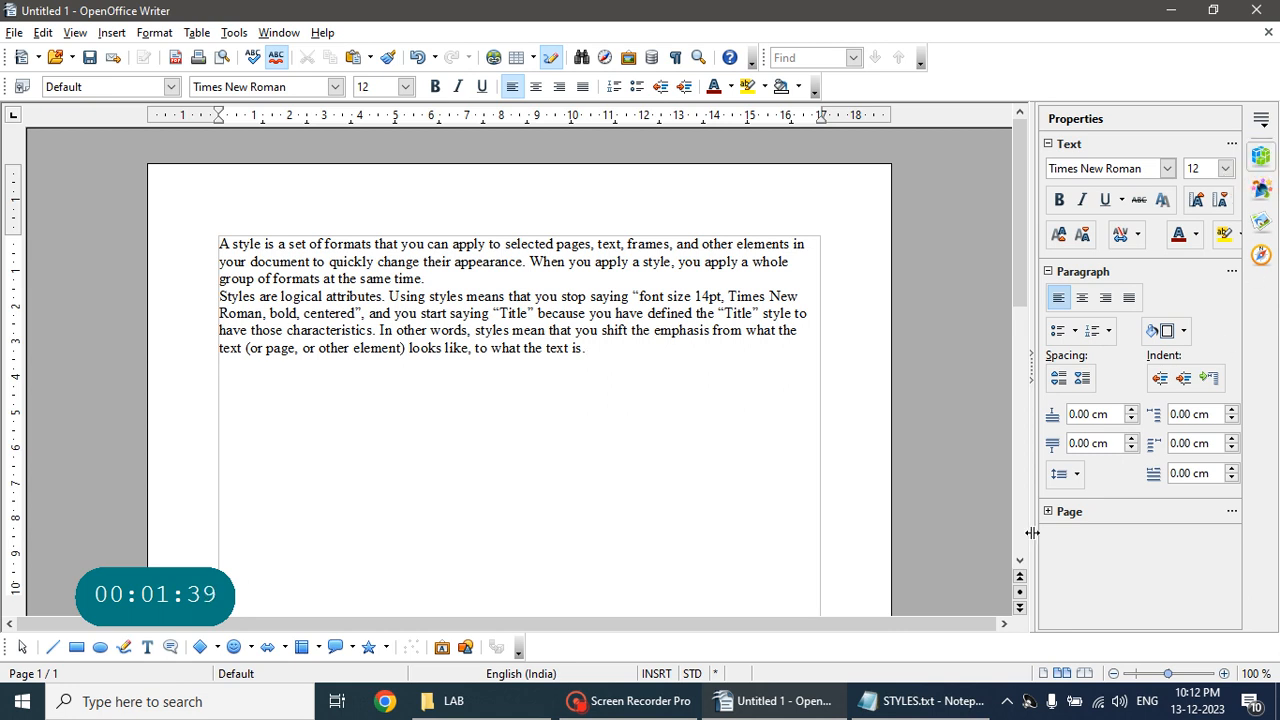
pyautogui.click(1260, 120)
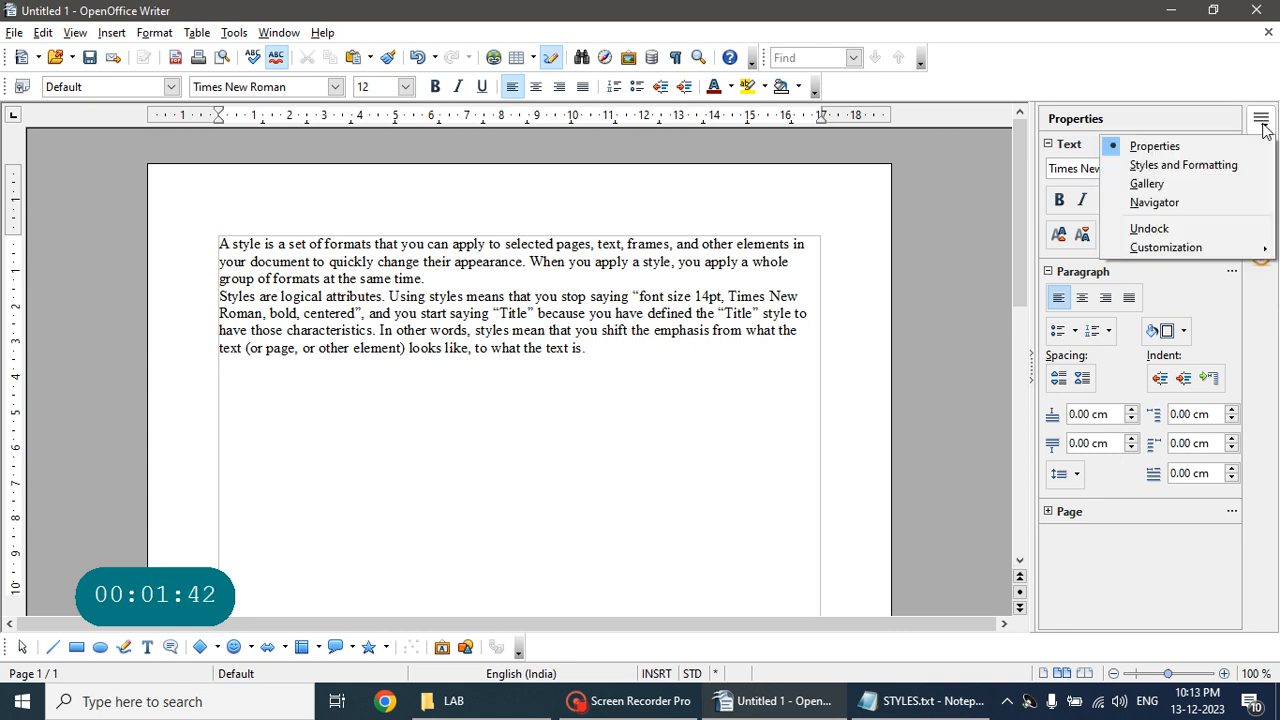
pyautogui.click(1222, 165)
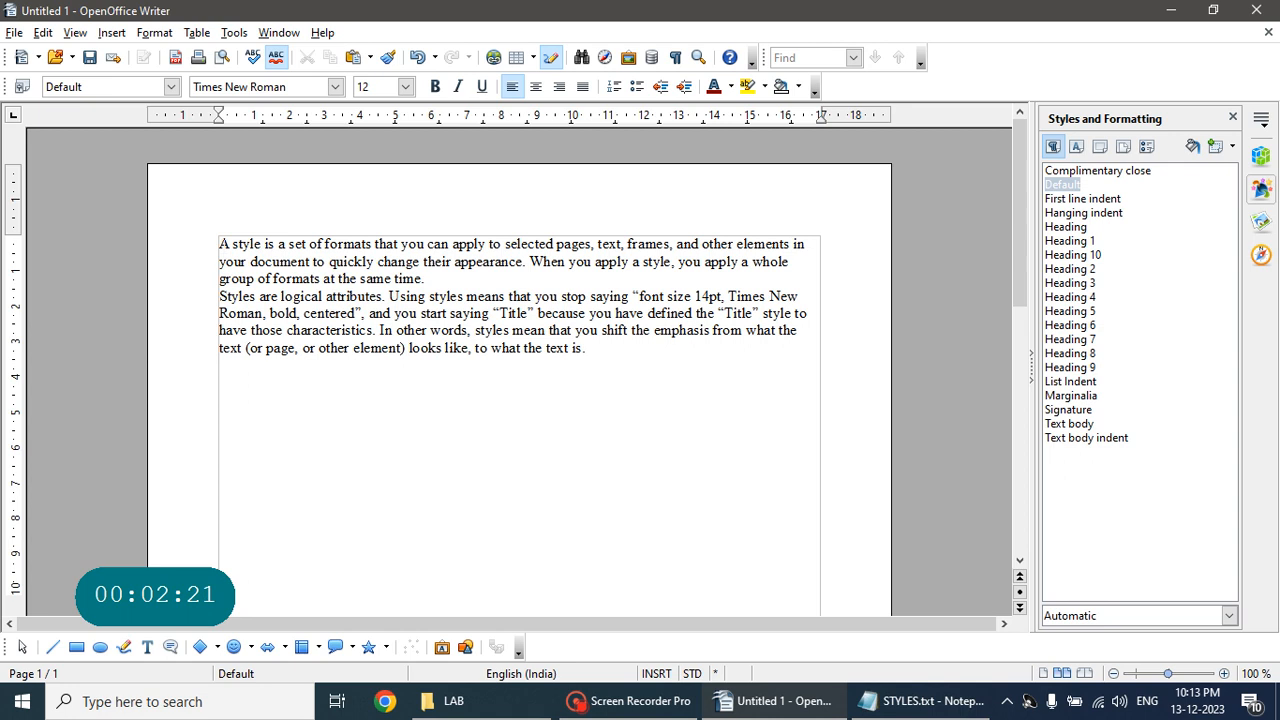
# Apply the Heading 1, Heading 2 and Heading 3 paragraph styles in turn to the first paragraph
pyautogui.moveTo(219, 244); pyautogui.dragTo(424, 244)
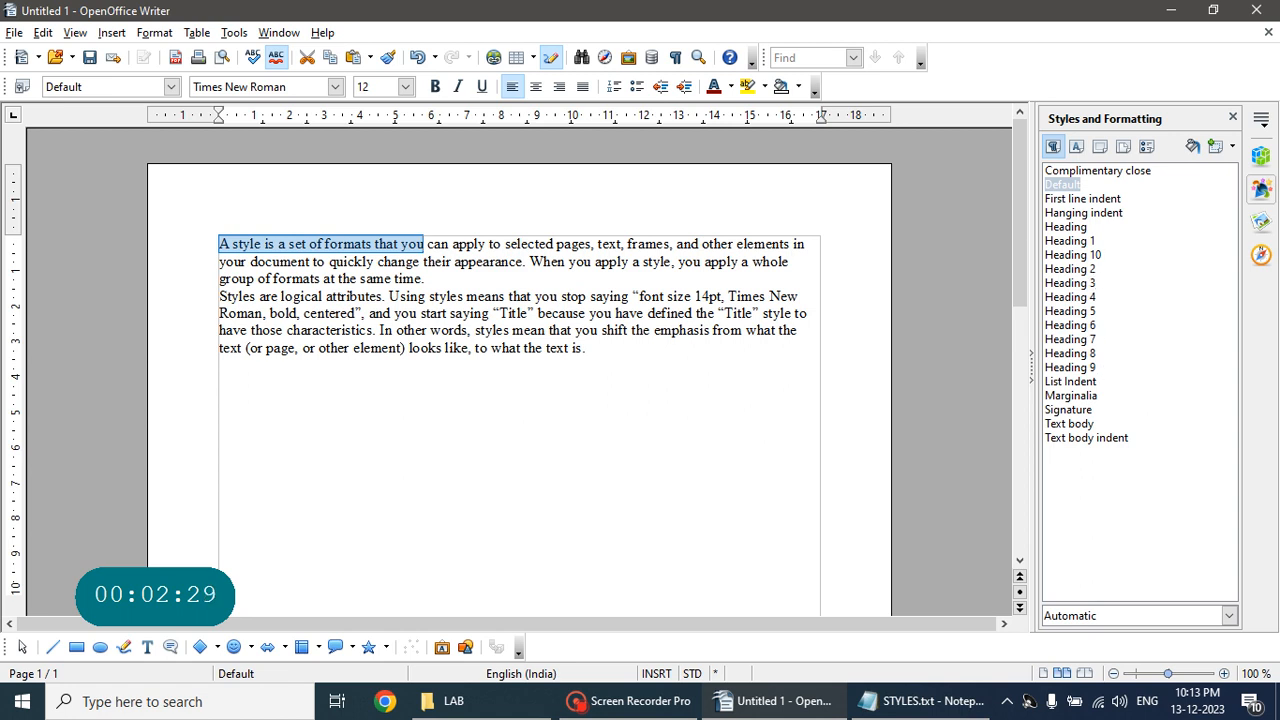
pyautogui.click(1070, 241)
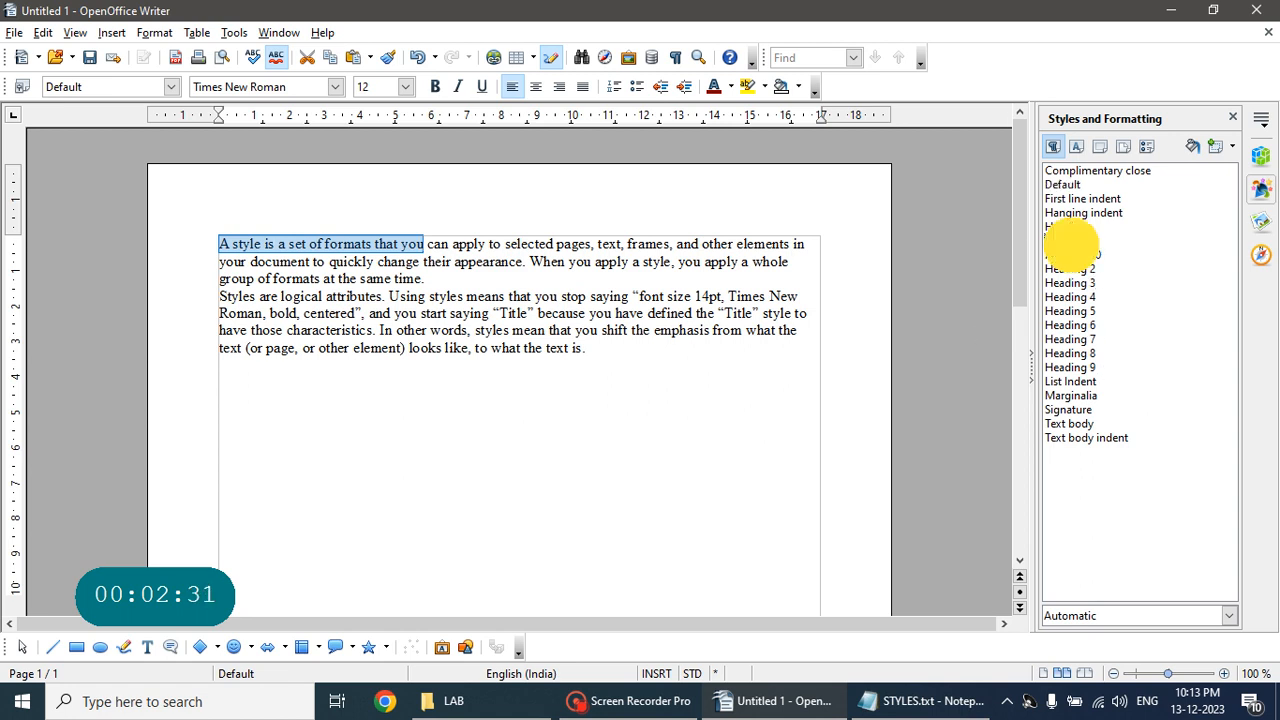
pyautogui.doubleClick(1060, 245)
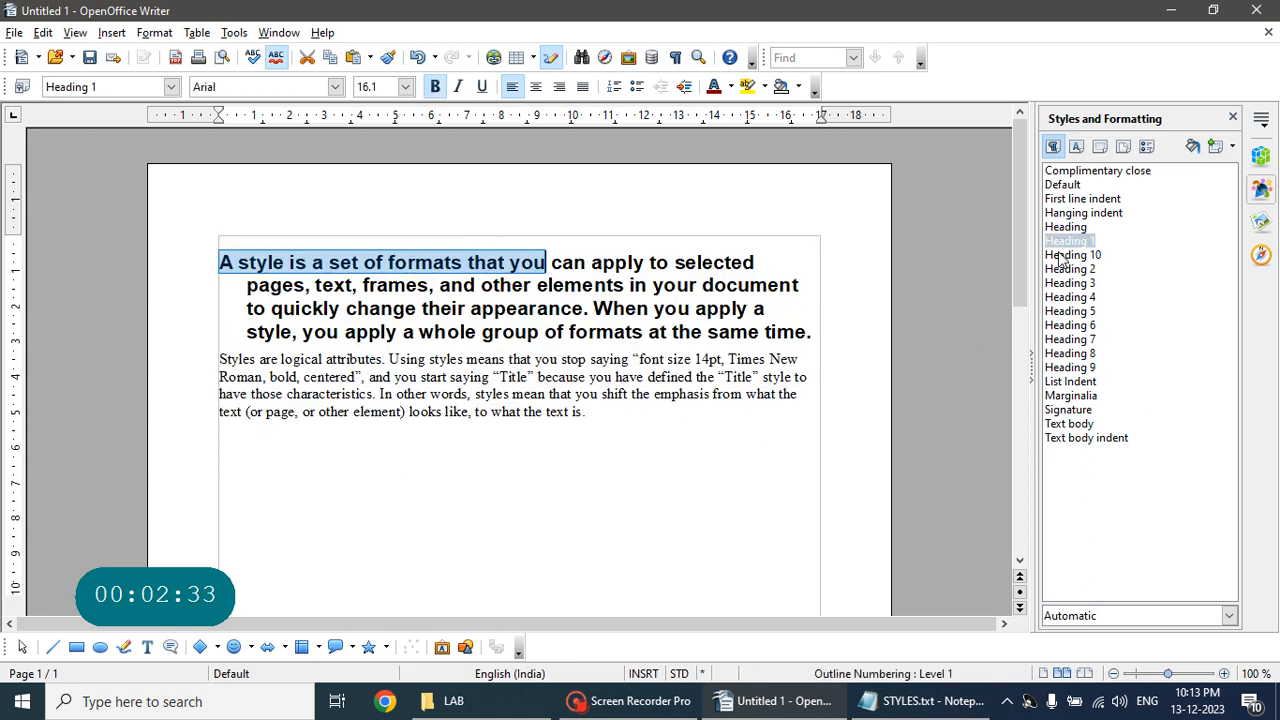
pyautogui.click(1070, 270)
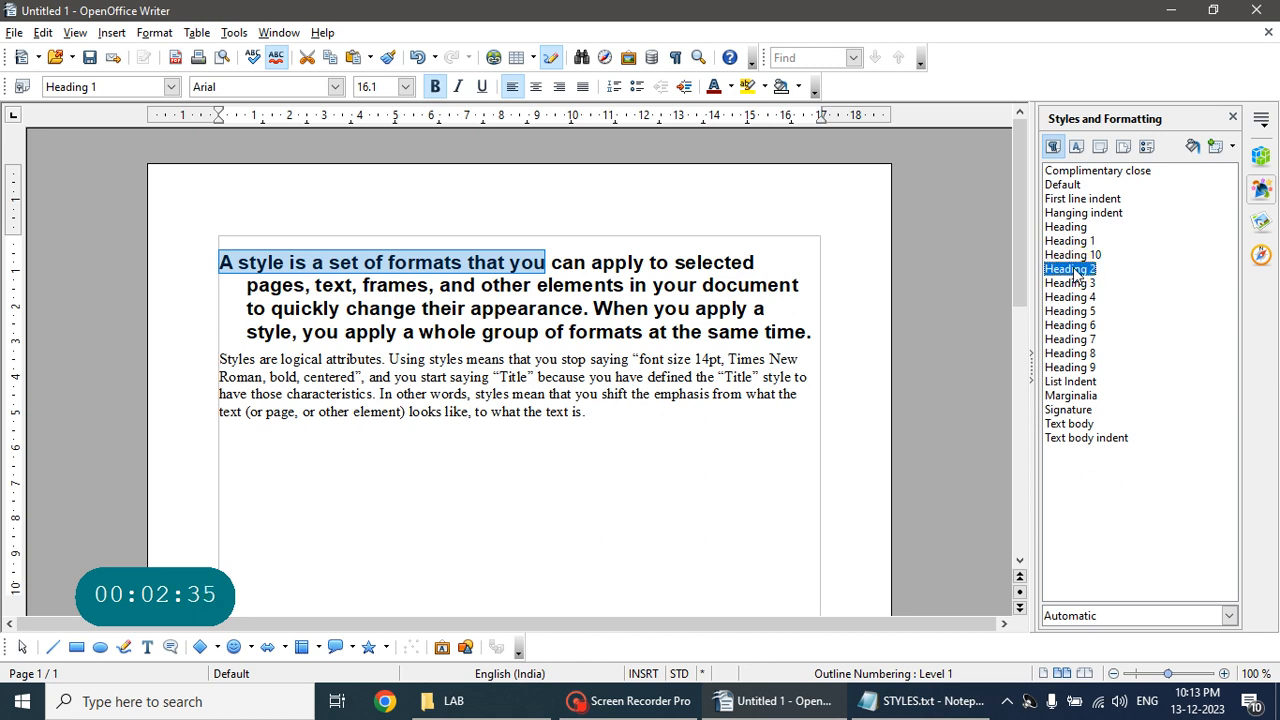
pyautogui.doubleClick(1074, 271)
pyautogui.click(1074, 284)
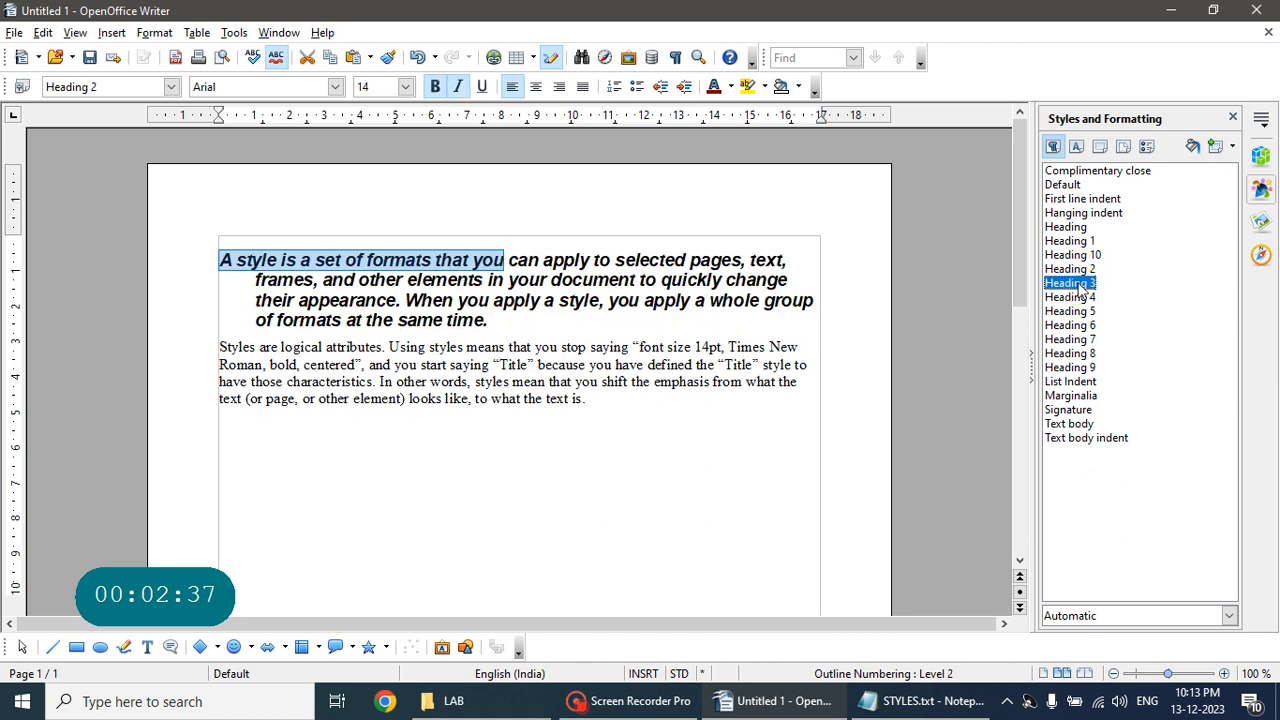
pyautogui.doubleClick(1077, 286)
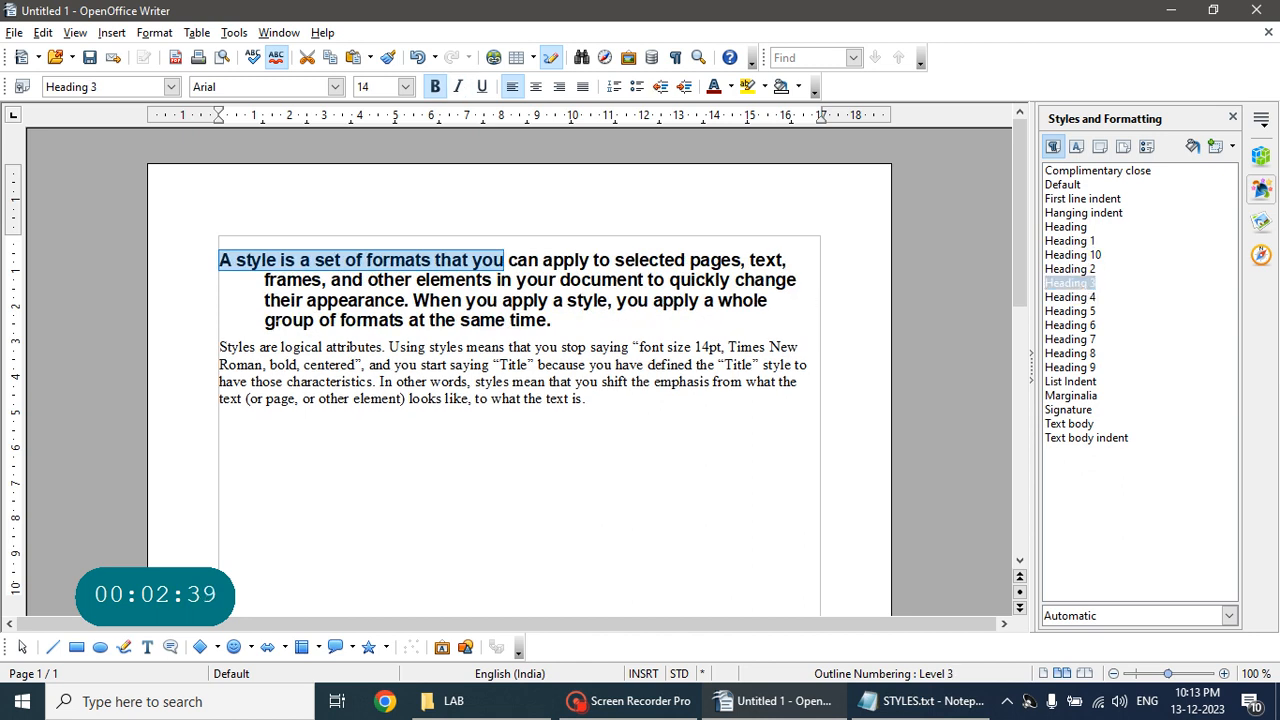
# Apply the Heading 3 paragraph style to the second paragraph, beginning "Styles are logical attributes"
pyautogui.moveTo(219, 347); pyautogui.dragTo(686, 394)
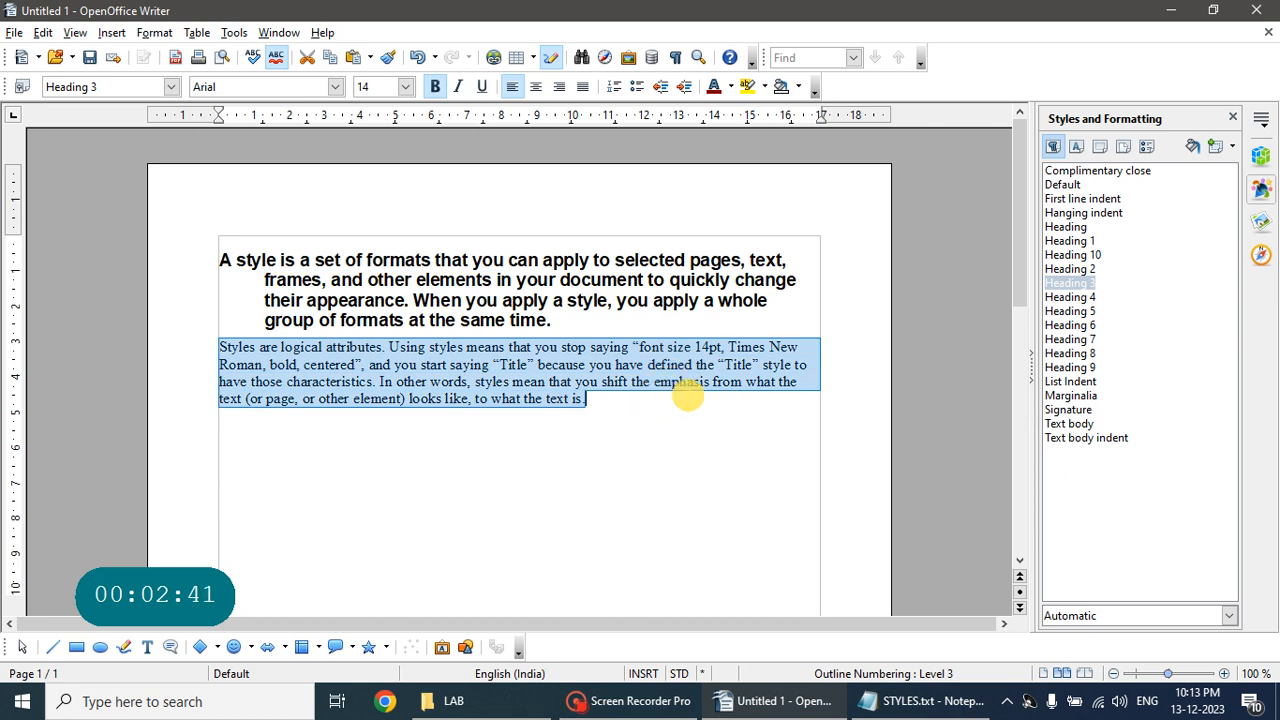
pyautogui.click(1070, 269)
pyautogui.click(1078, 287)
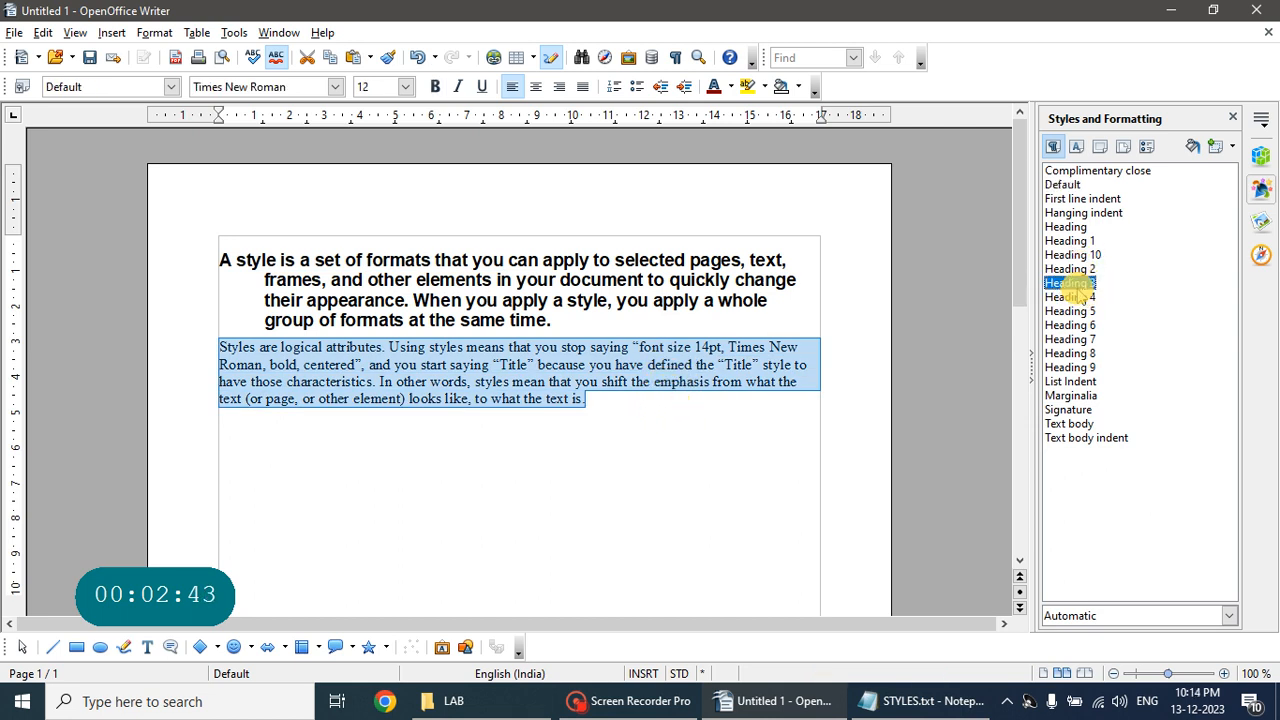
pyautogui.doubleClick(1070, 283)
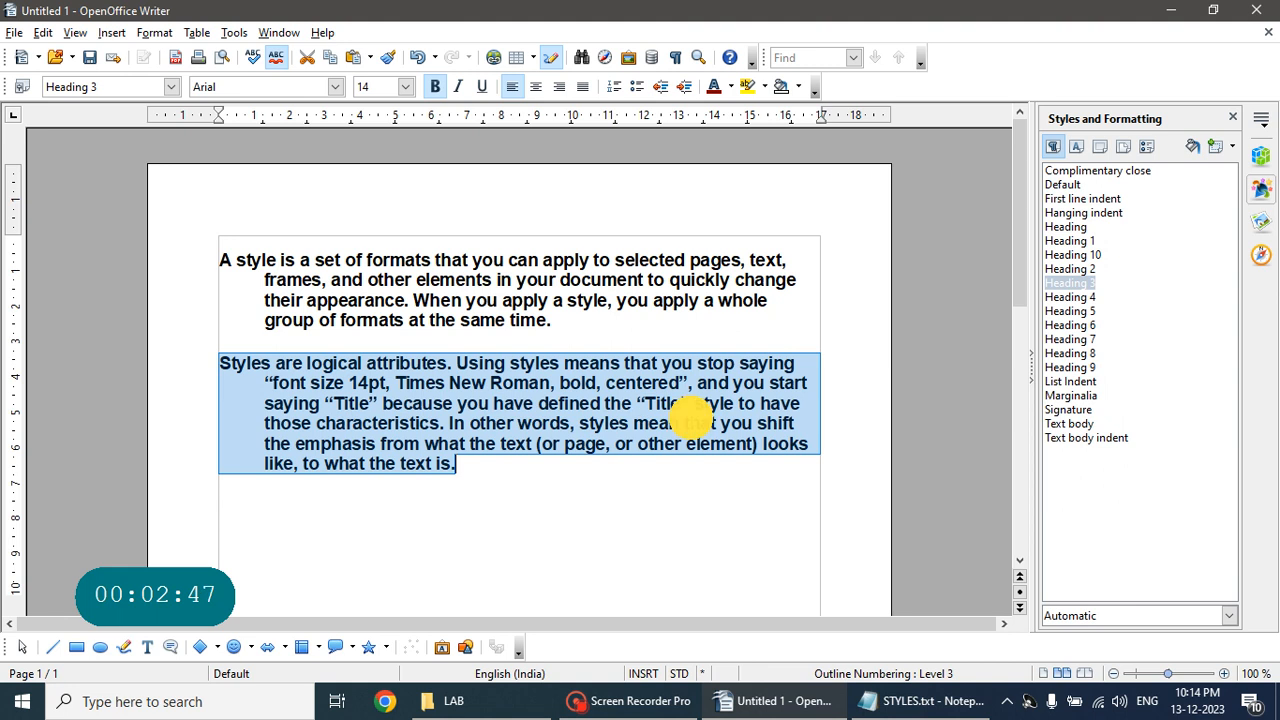
# Split the second paragraph directly after its second quoted word “Title”, before "style to have those characteristics"
pyautogui.click(688, 423)
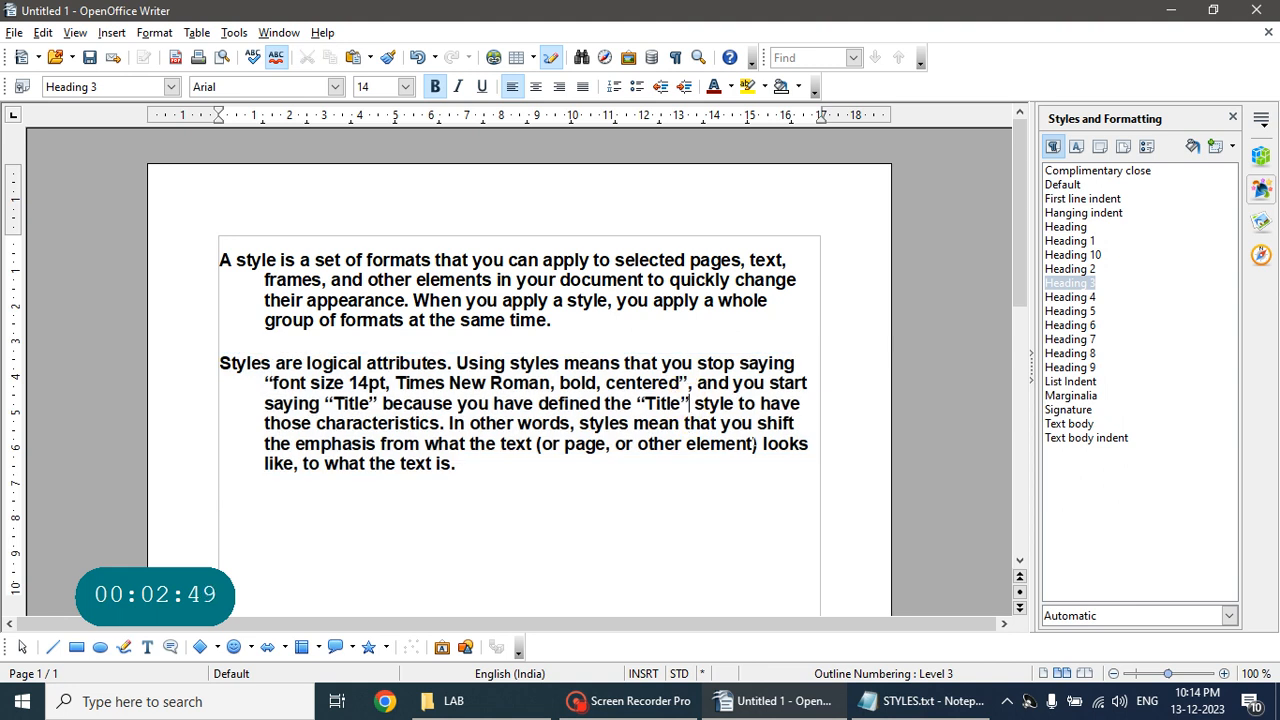
pyautogui.click(688, 403)
pyautogui.press('Return')
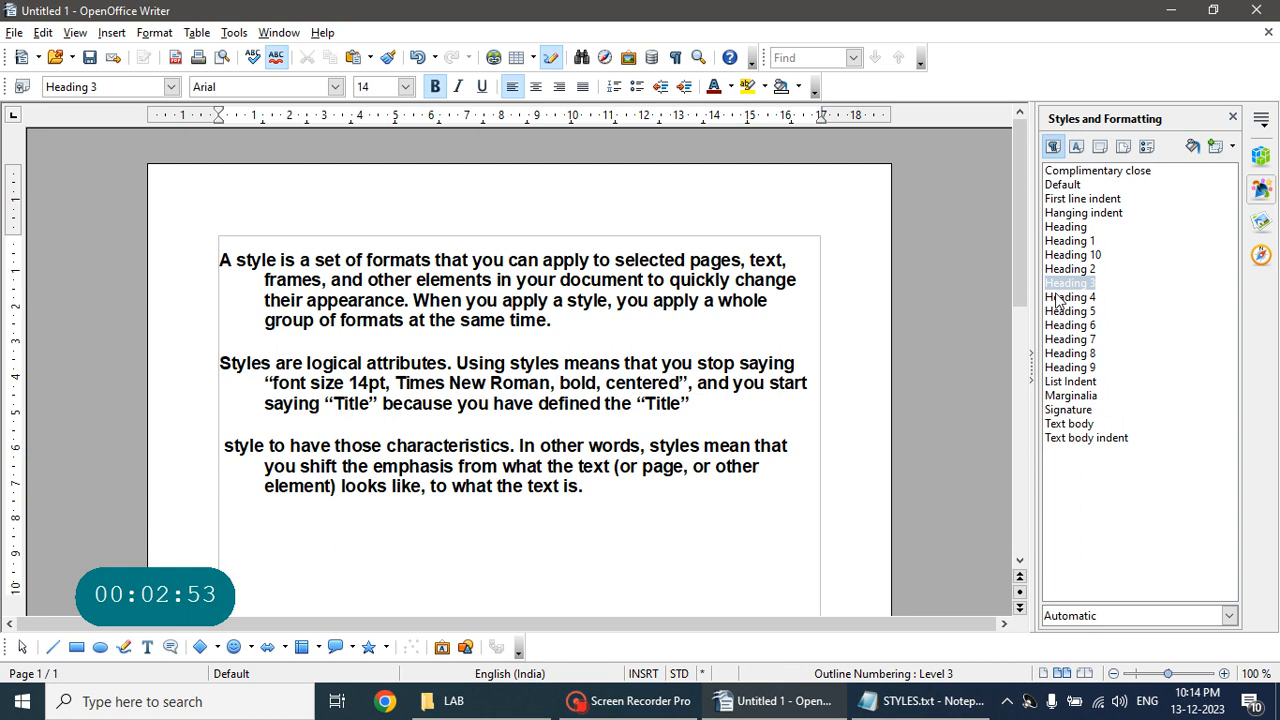
# Apply the Heading 4 paragraph style to the last paragraph, beginning "style to have those characteristics"
pyautogui.moveTo(222, 446); pyautogui.dragTo(640, 528)
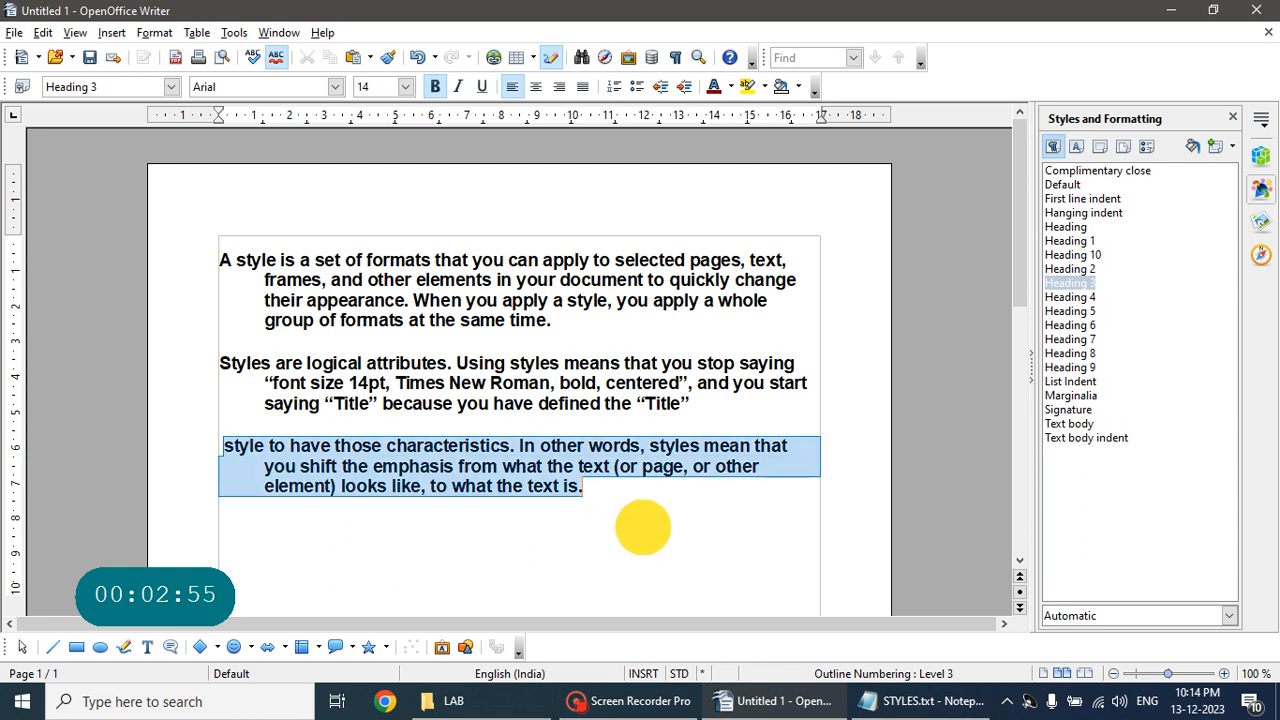
pyautogui.click(1095, 296)
pyautogui.doubleClick(1095, 296)
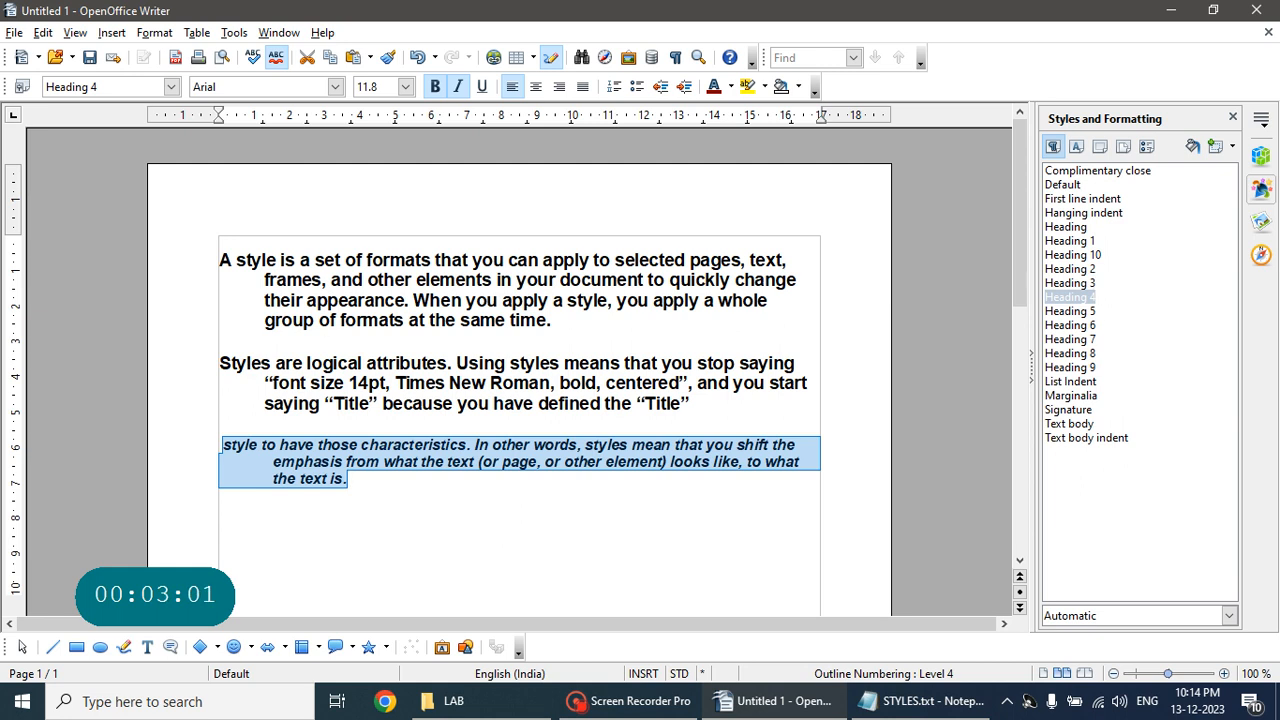
# Apply the Heading 5 paragraph style to the first paragraph and deselect the text
pyautogui.moveTo(230, 260); pyautogui.dragTo(594, 323)
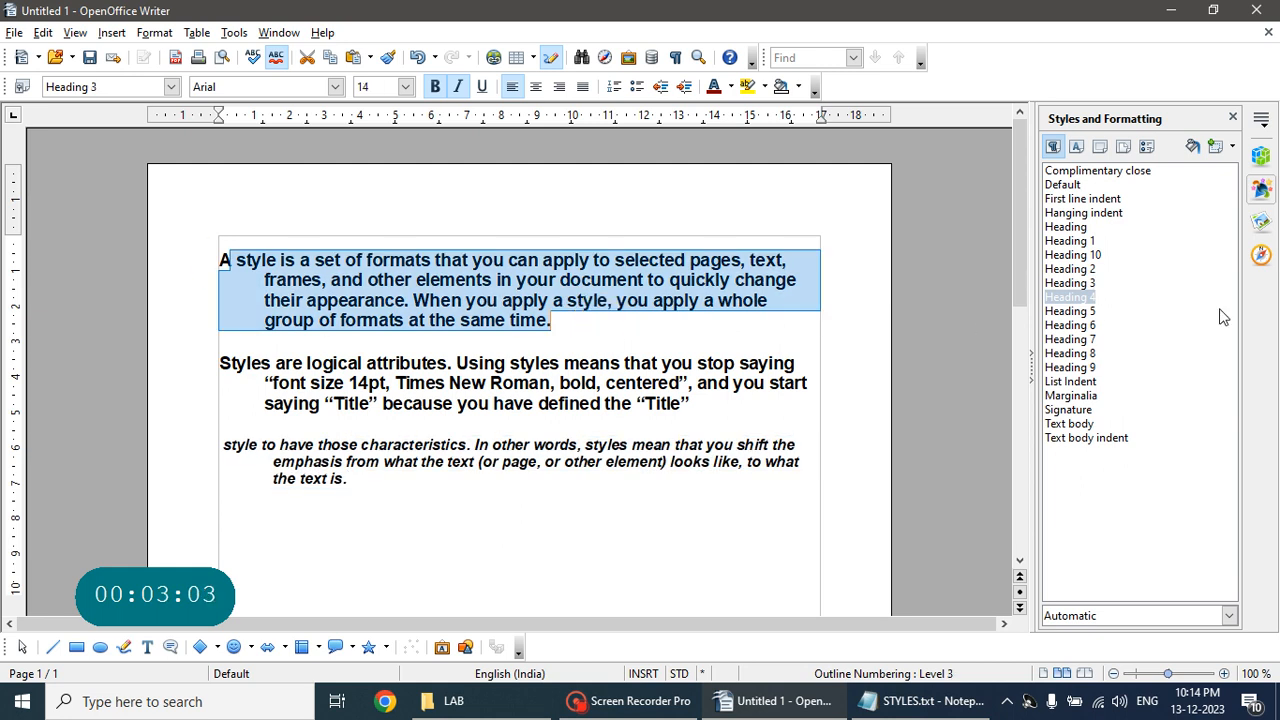
pyautogui.doubleClick(1070, 311)
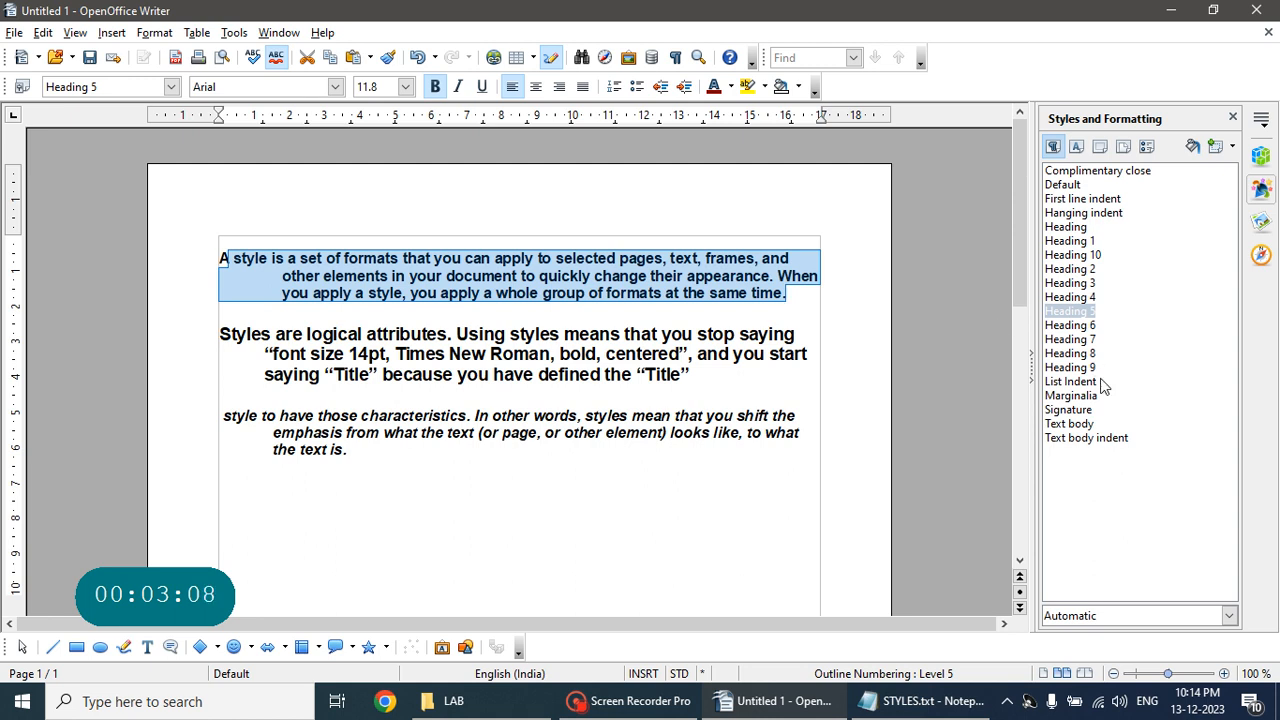
pyautogui.click(281, 276)
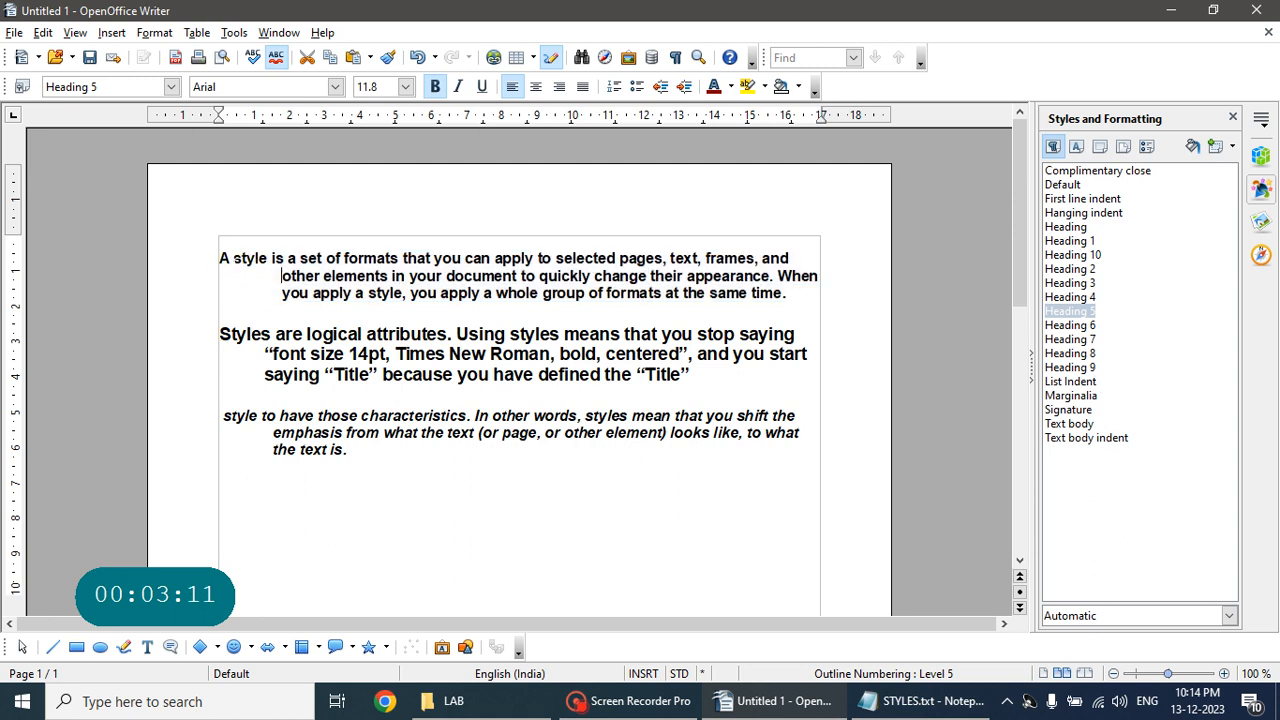
# Apply the Default paragraph style to all three paragraphs of the document and deselect the text
pyautogui.moveTo(220, 258); pyautogui.dragTo(405, 450)
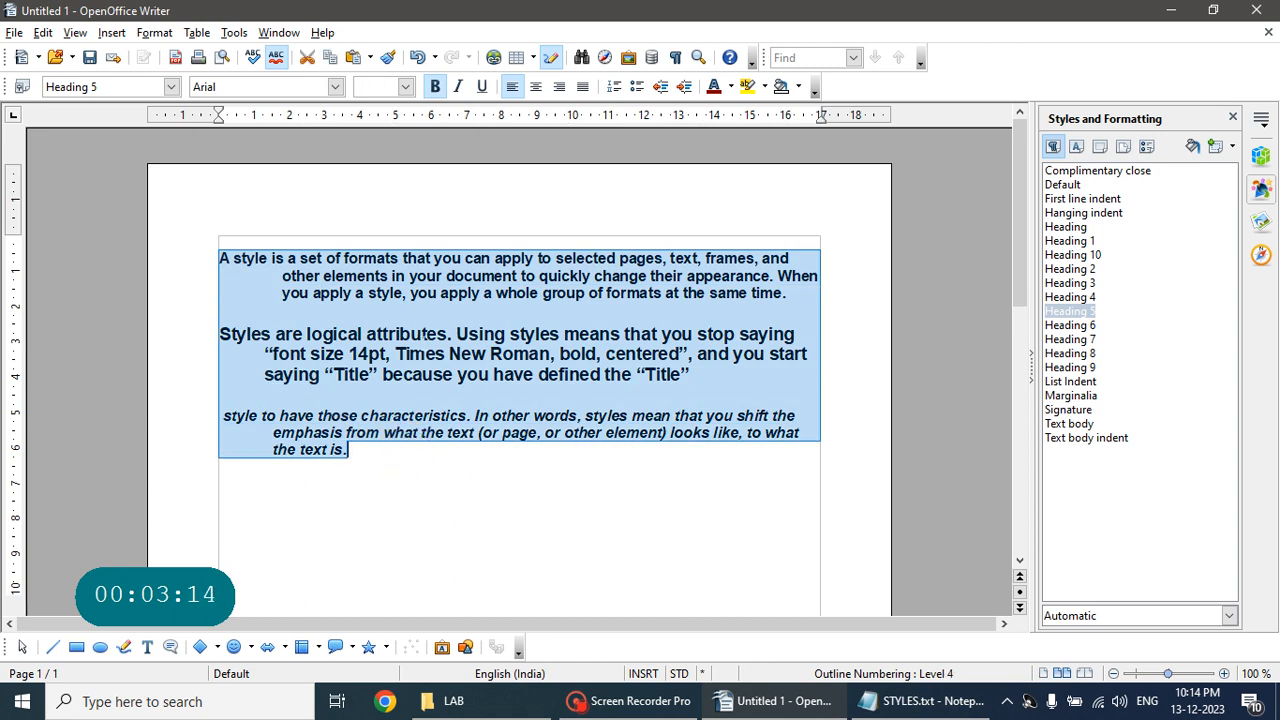
pyautogui.click(1062, 185)
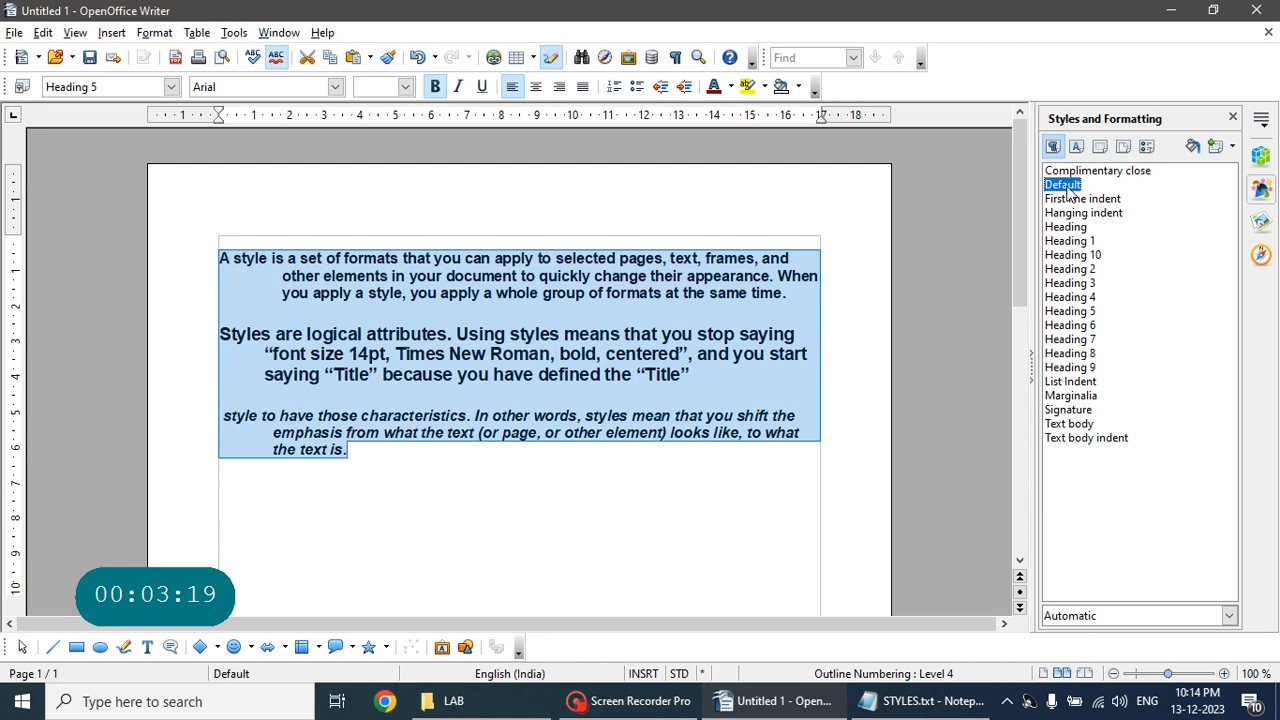
pyautogui.doubleClick(1067, 187)
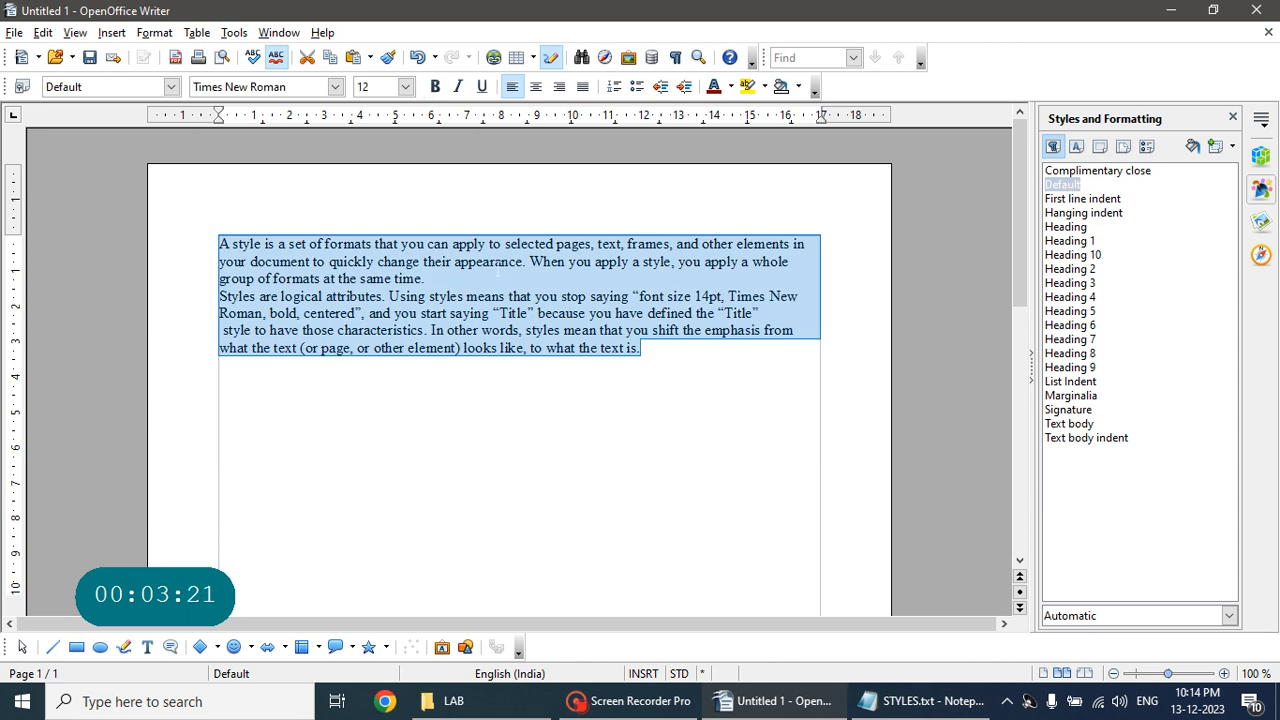
pyautogui.click(495, 279)
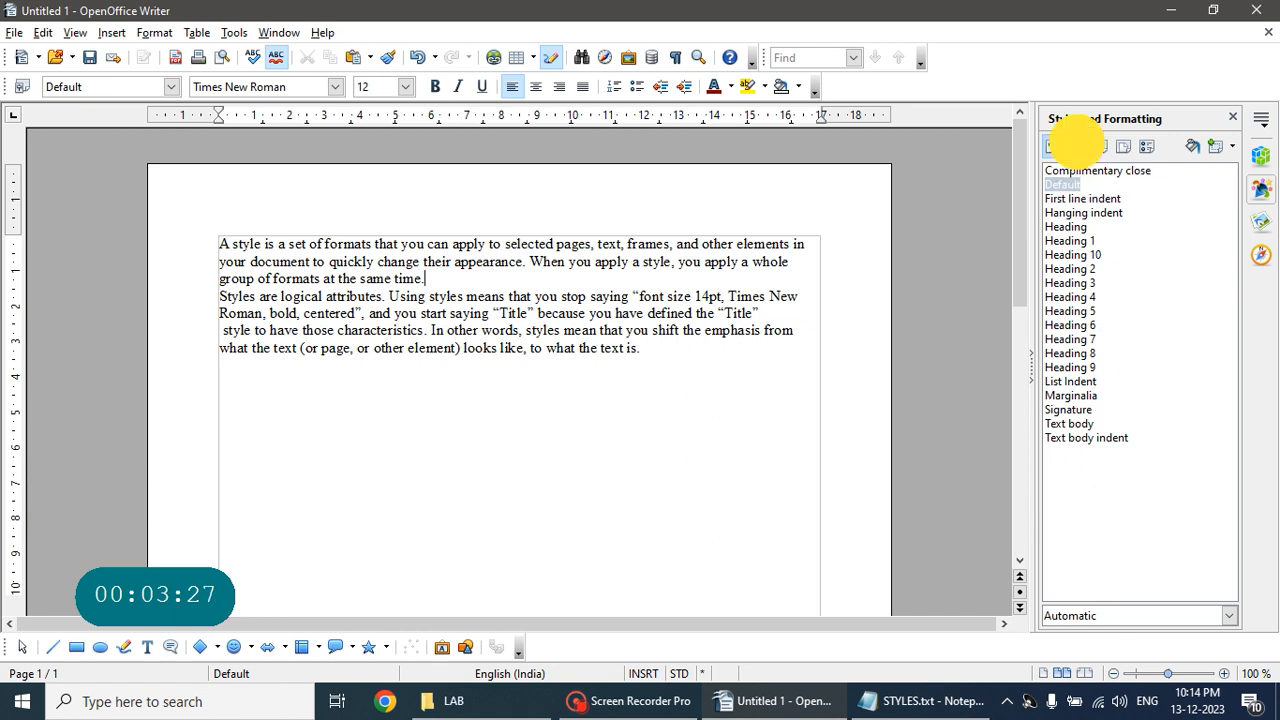
# Show the character styles in Styles and Formatting, and set the font size of the whole text to 16
pyautogui.click(1077, 147)
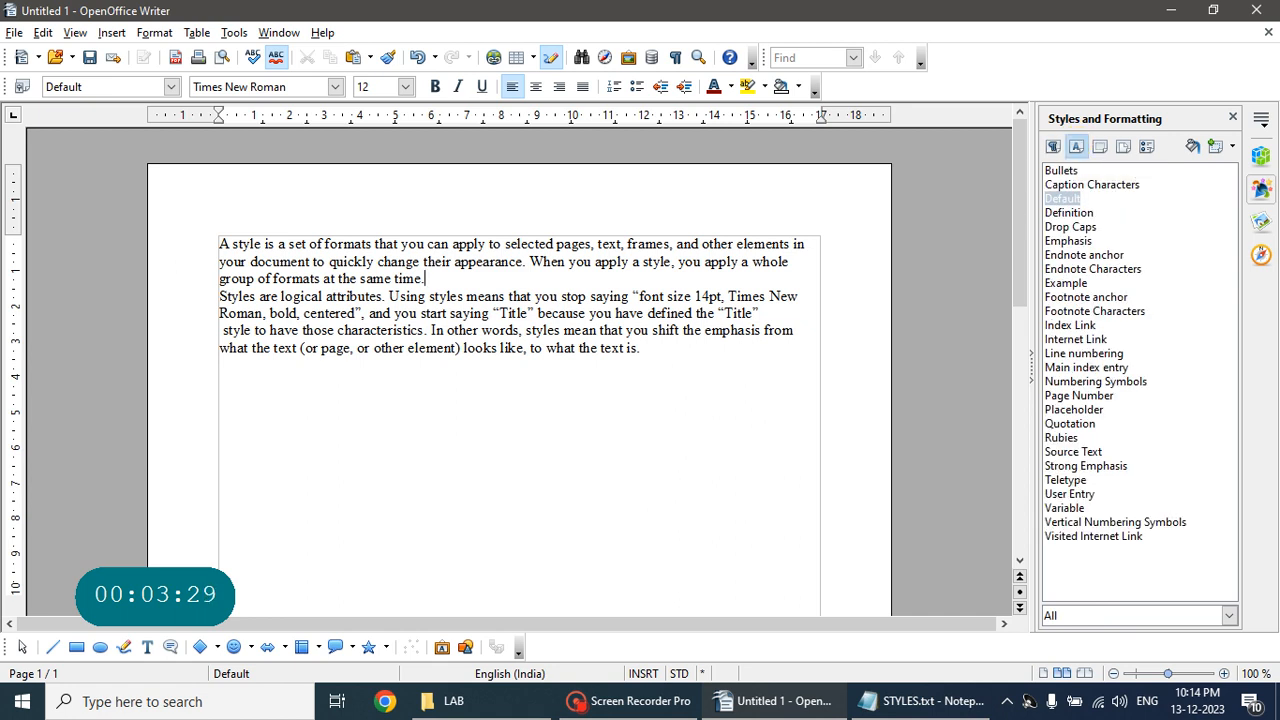
pyautogui.moveTo(222, 245); pyautogui.dragTo(665, 340)
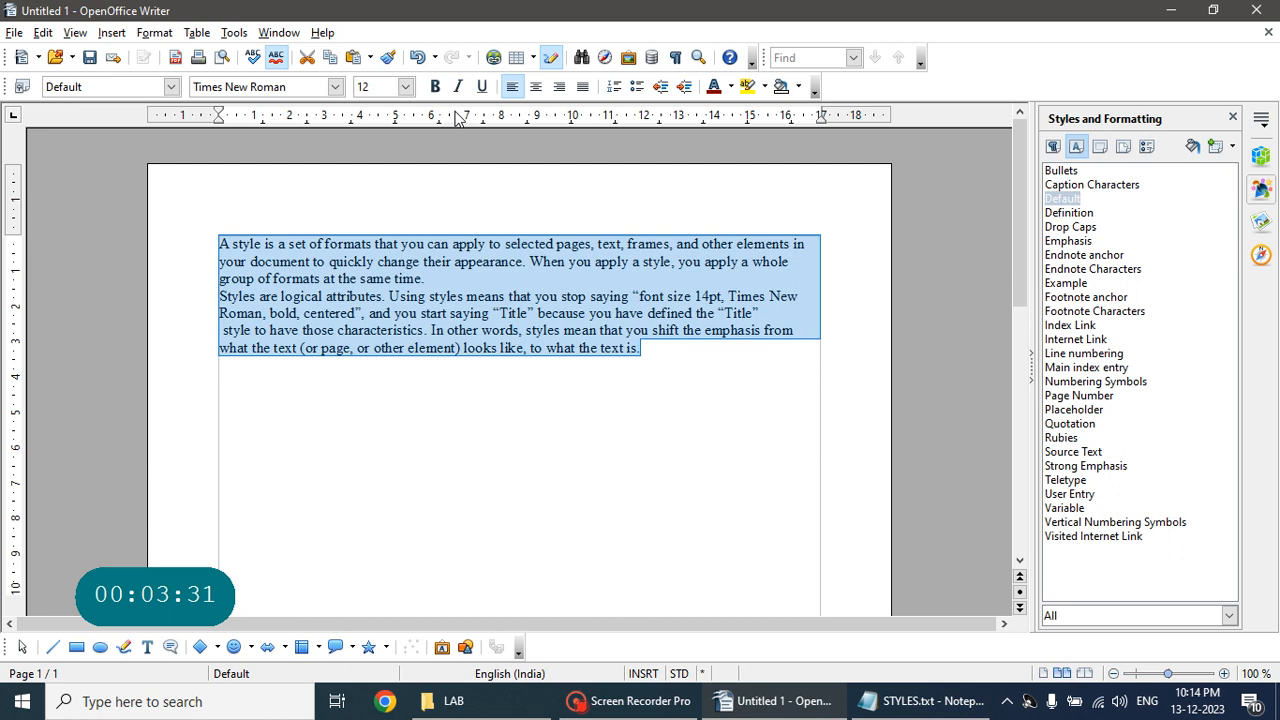
pyautogui.click(405, 88)
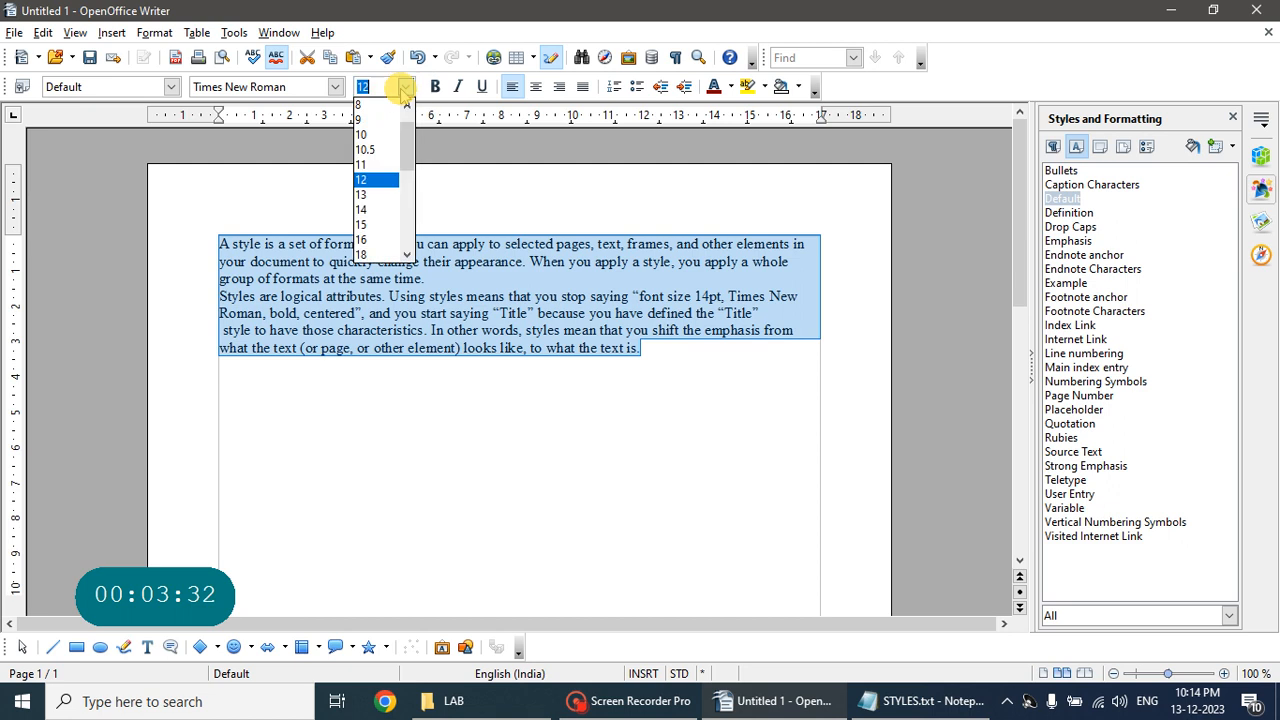
pyautogui.click(378, 239)
pyautogui.click(459, 408)
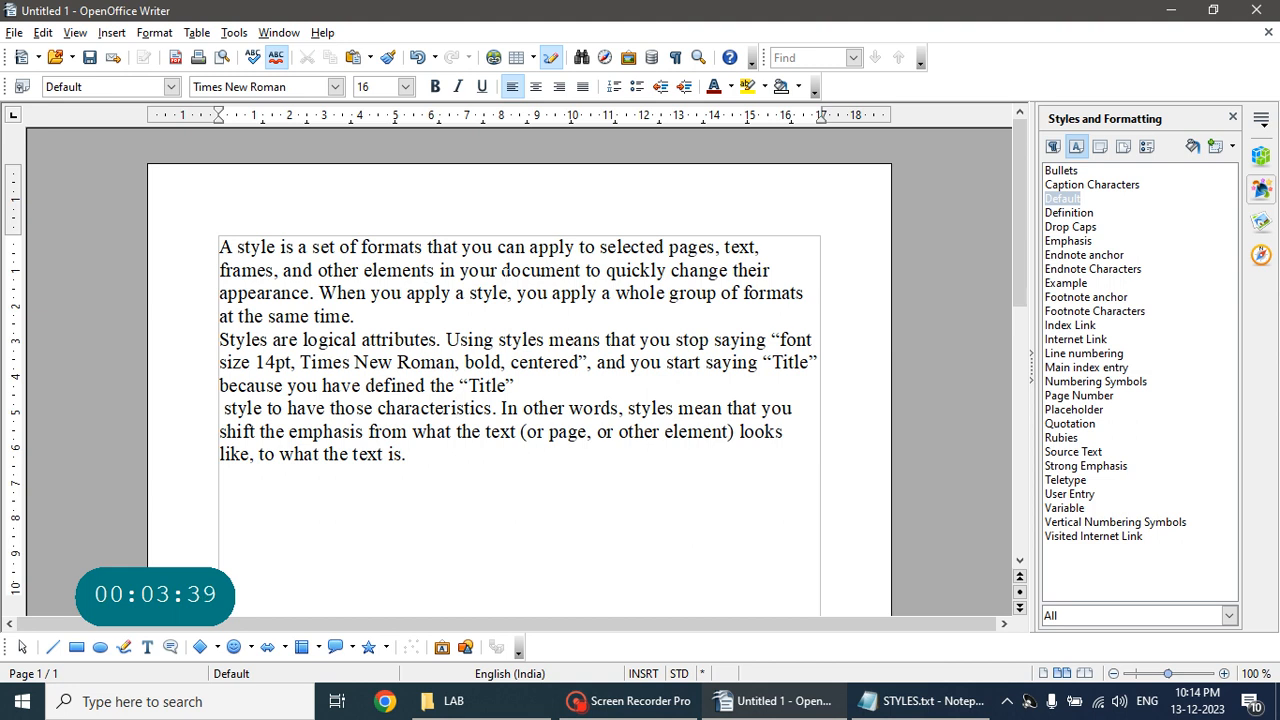
# Apply the Teletype character style to the word "document" in the first paragraph, followed by Drop Caps
pyautogui.moveTo(501, 270); pyautogui.dragTo(582, 270)
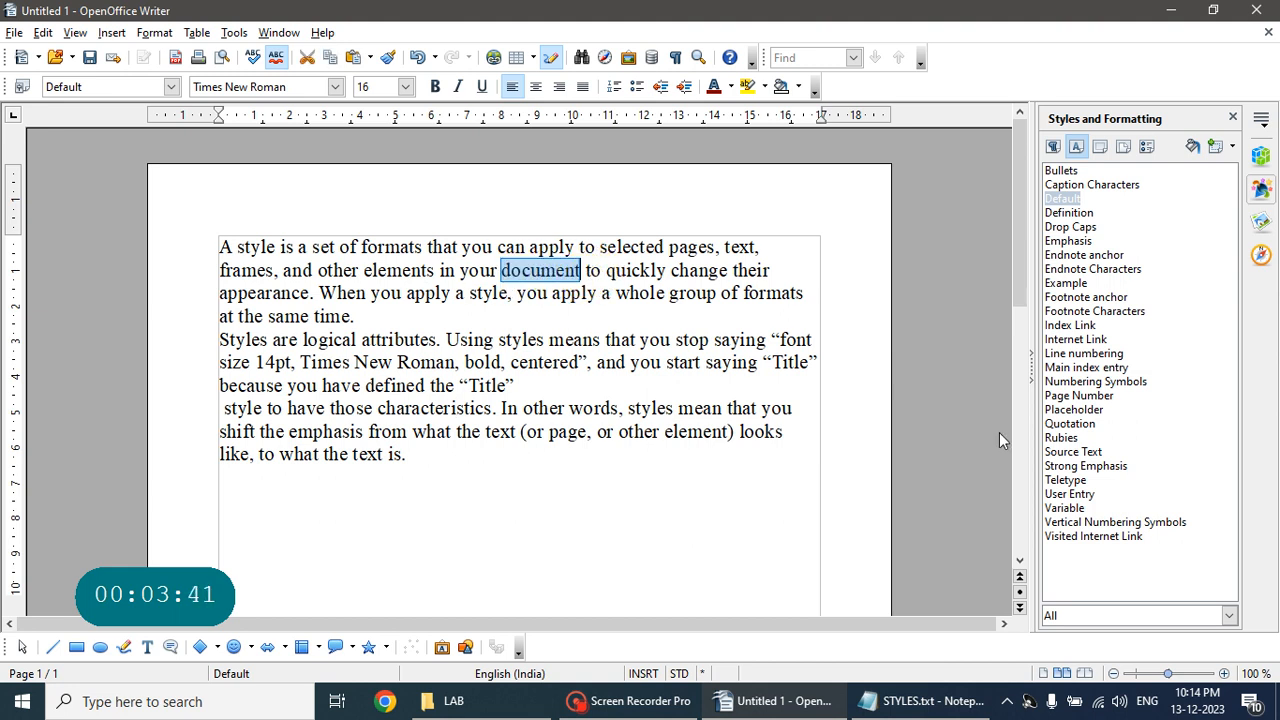
pyautogui.click(1070, 480)
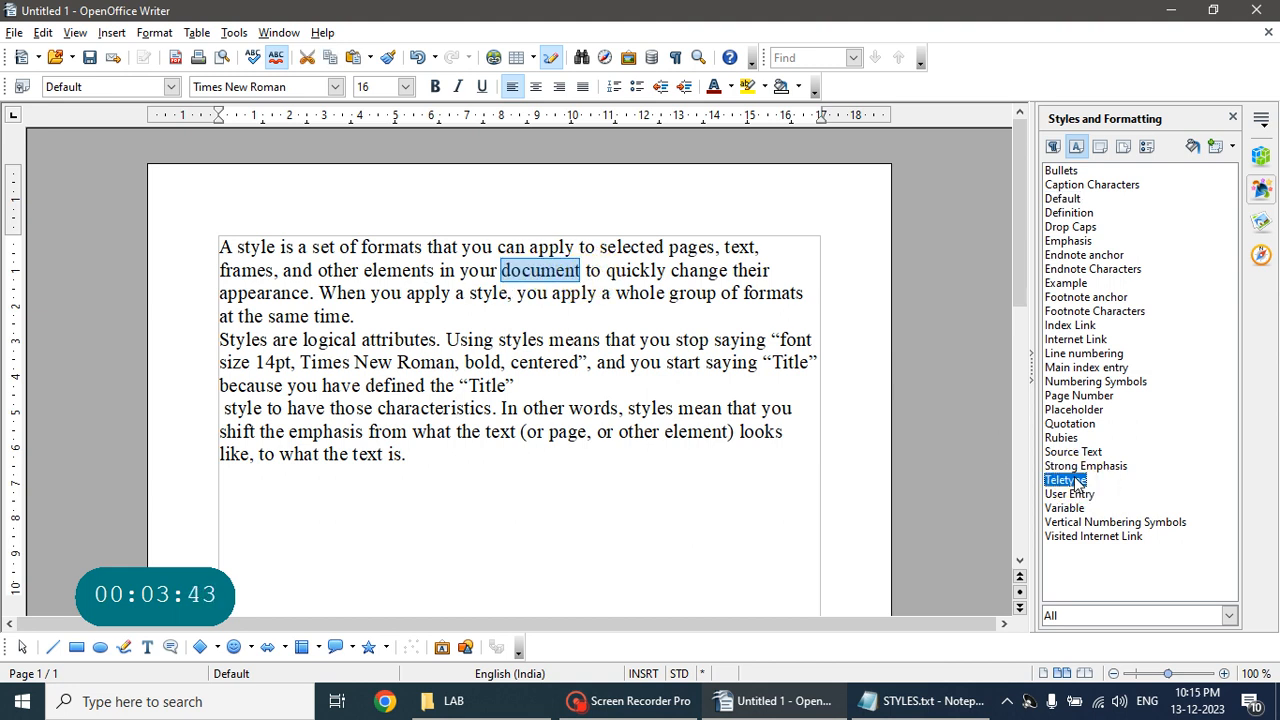
pyautogui.doubleClick(1078, 482)
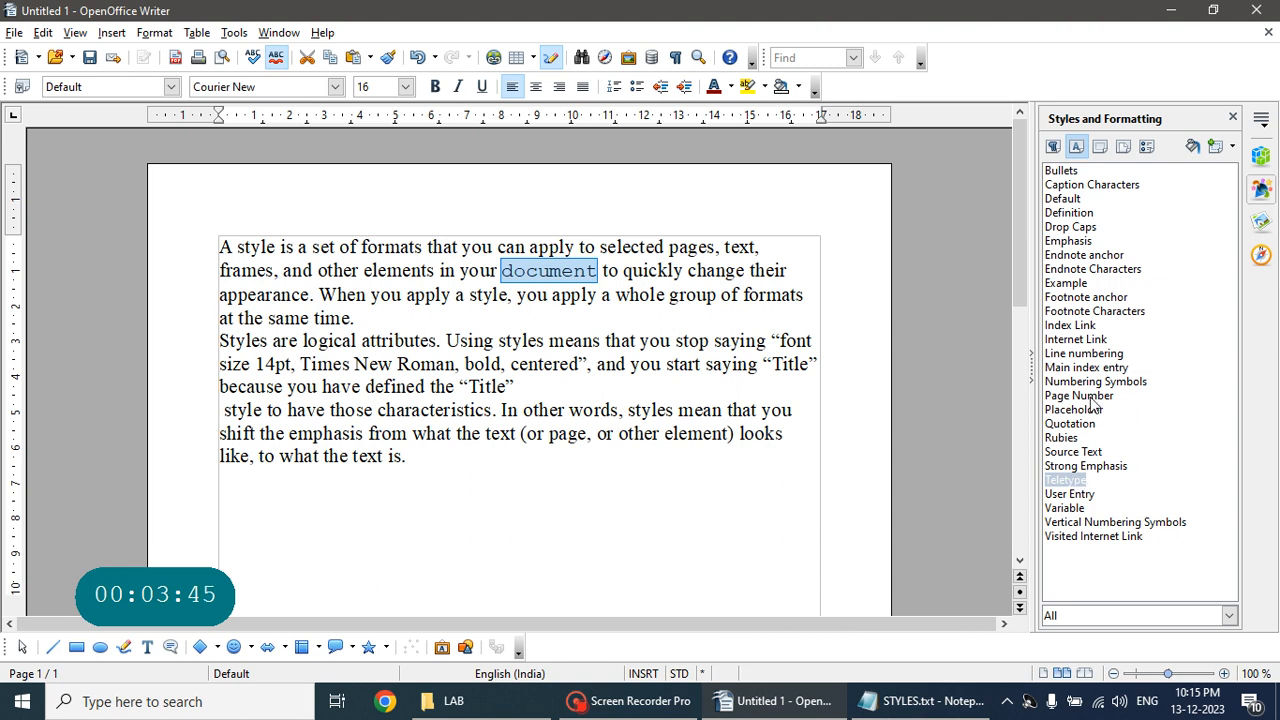
pyautogui.click(1085, 228)
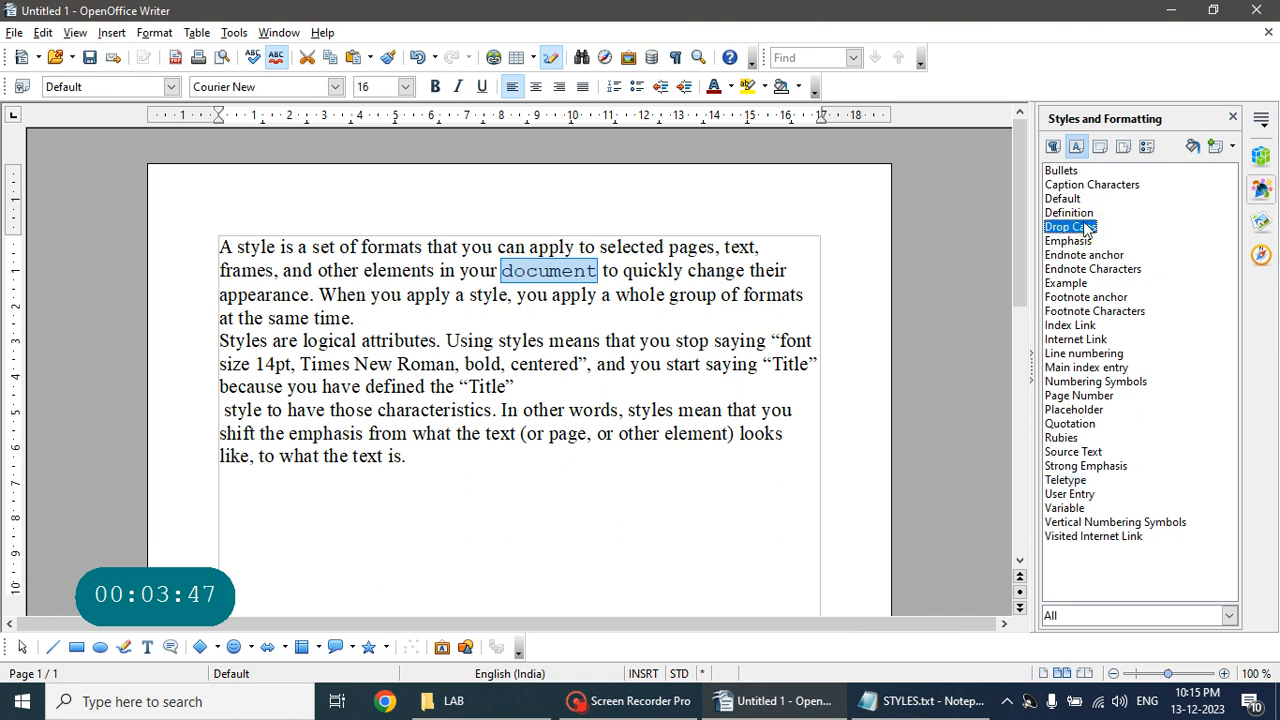
pyautogui.doubleClick(1085, 228)
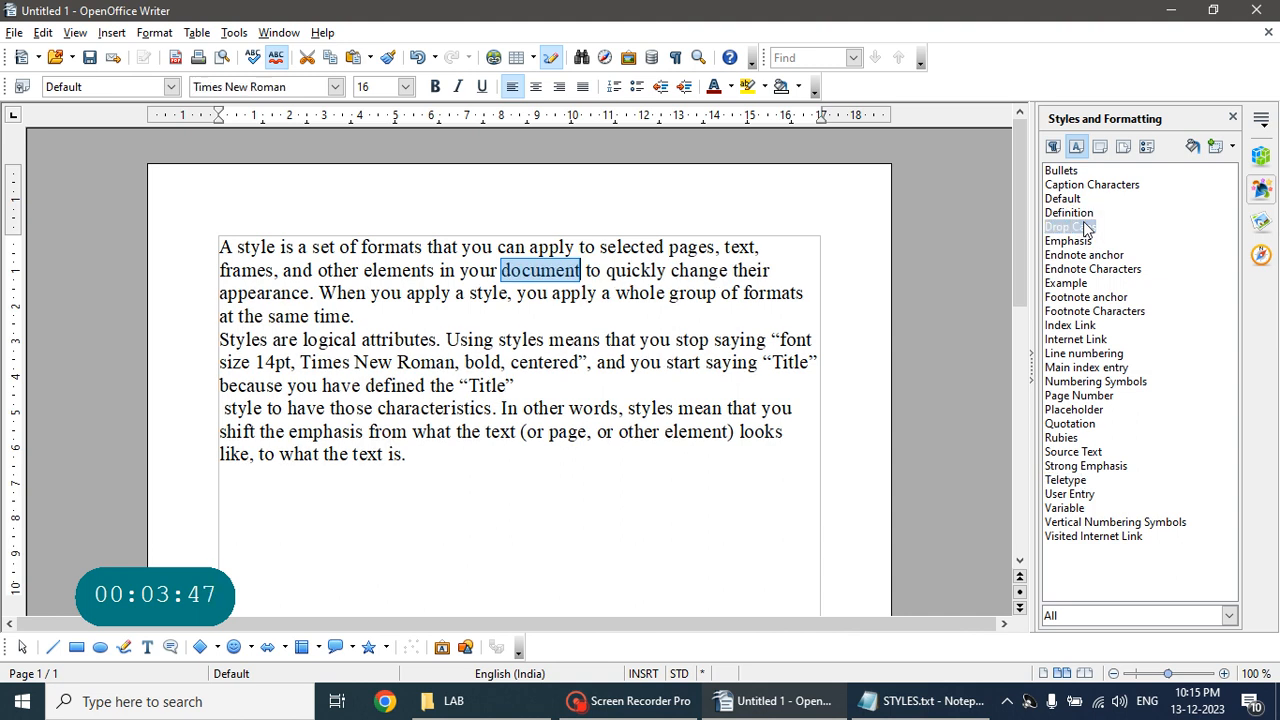
# Apply the Visited Internet Link character style to the selected word "document", followed by Internet Link
pyautogui.click(1100, 537)
pyautogui.doubleClick(1100, 537)
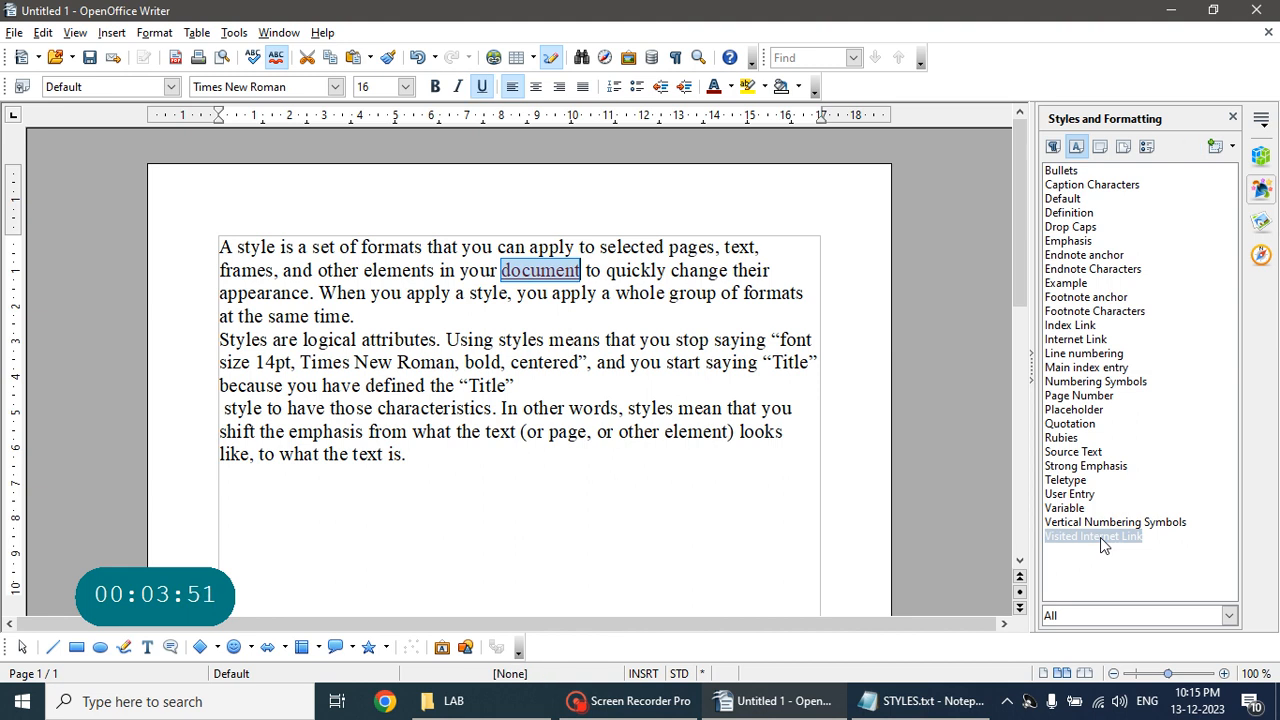
pyautogui.click(1075, 340)
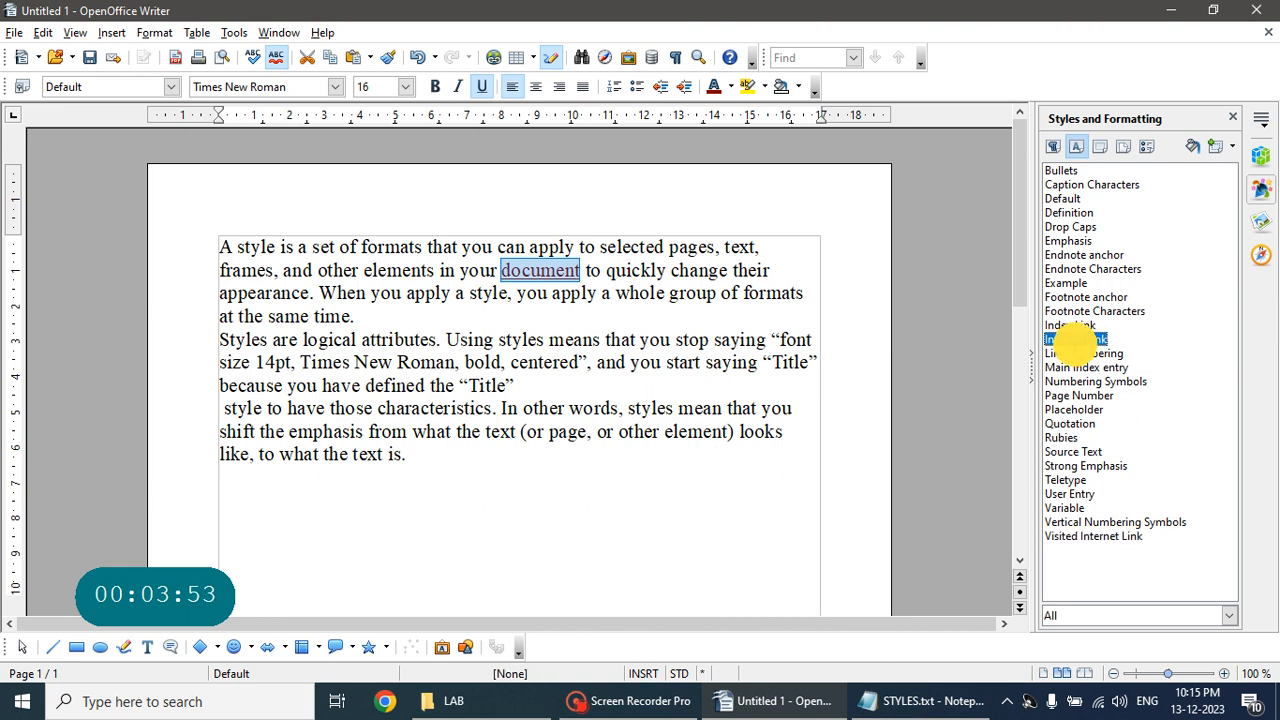
pyautogui.doubleClick(1076, 345)
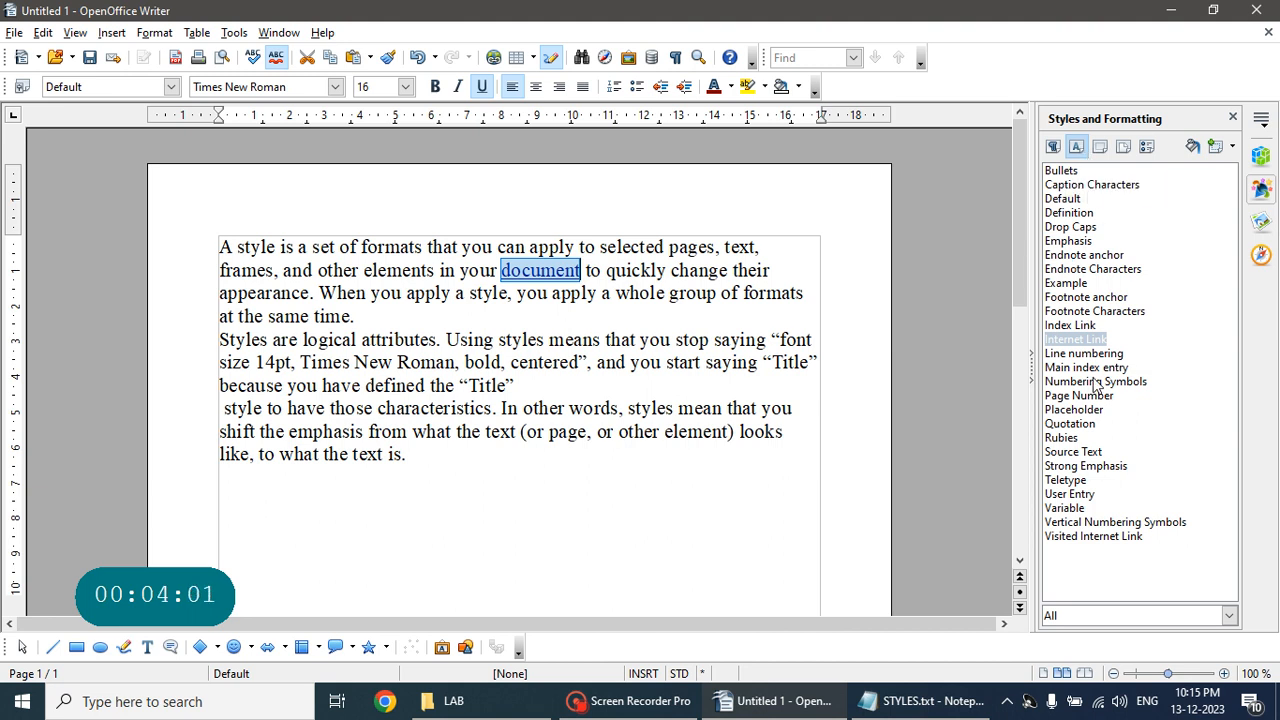
# Apply the Example character style to the selected word "document", followed by Teletype
pyautogui.doubleClick(1075, 283)
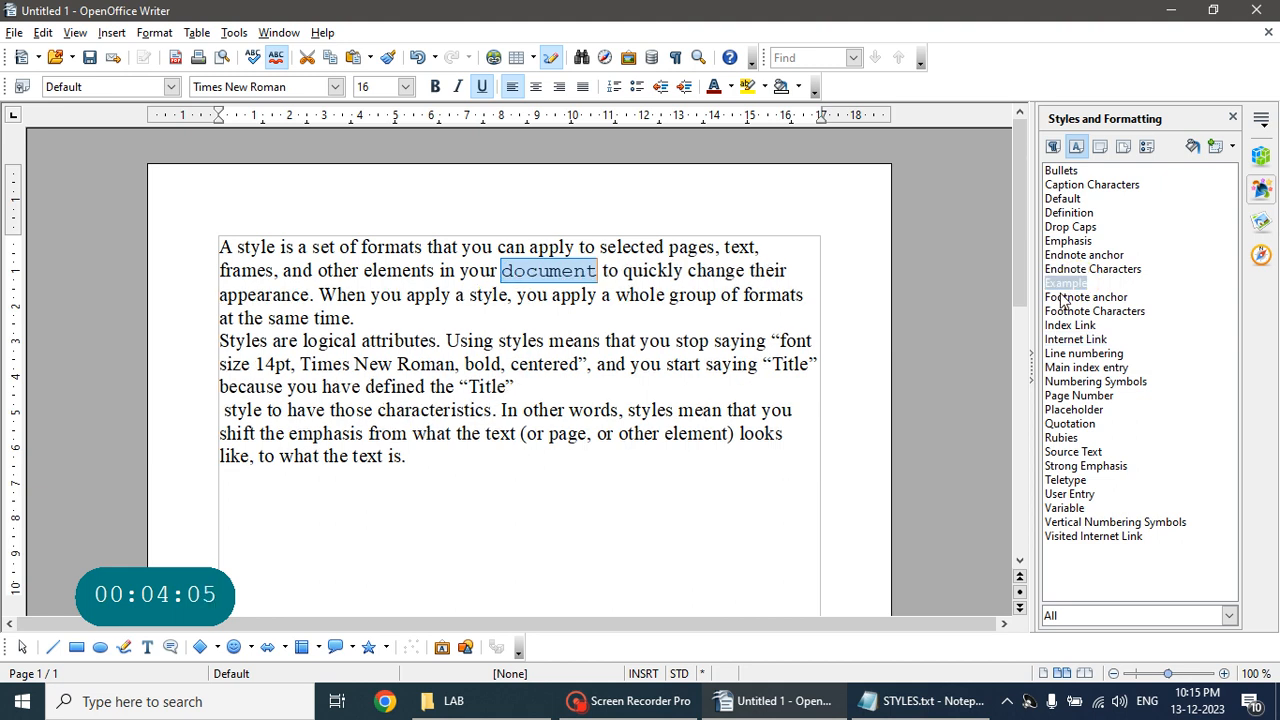
pyautogui.click(1058, 478)
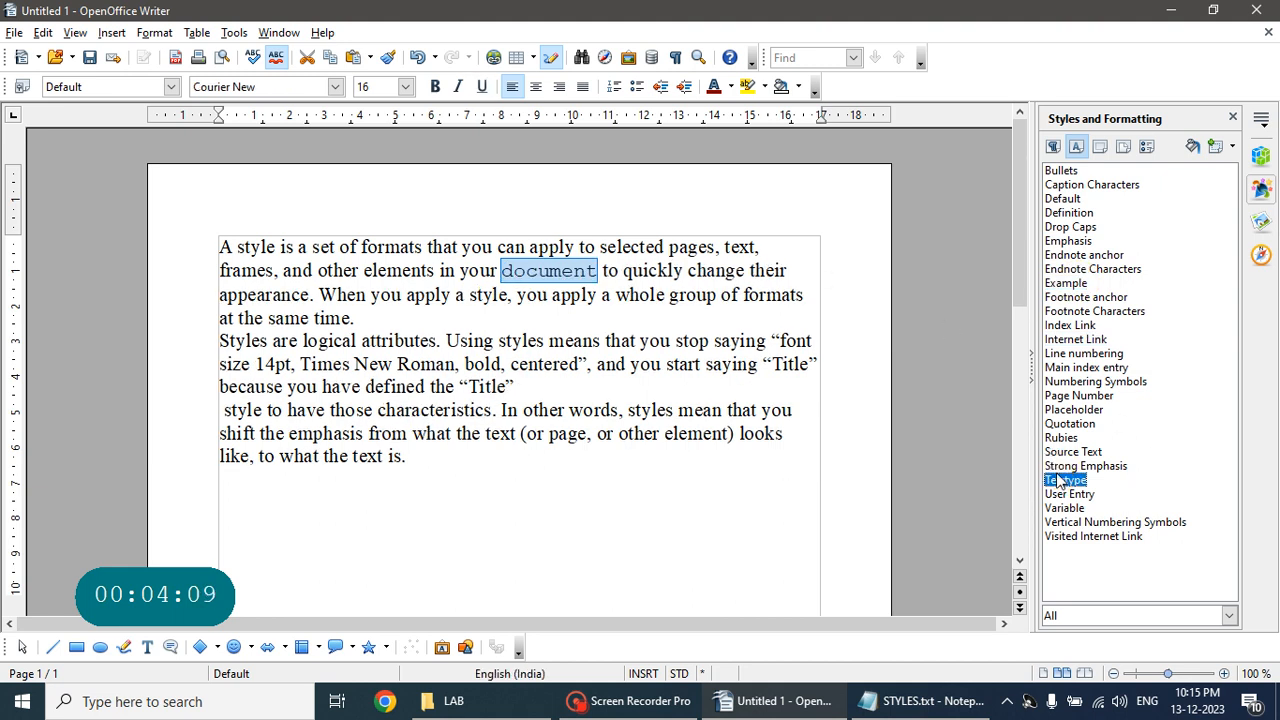
pyautogui.doubleClick(1058, 480)
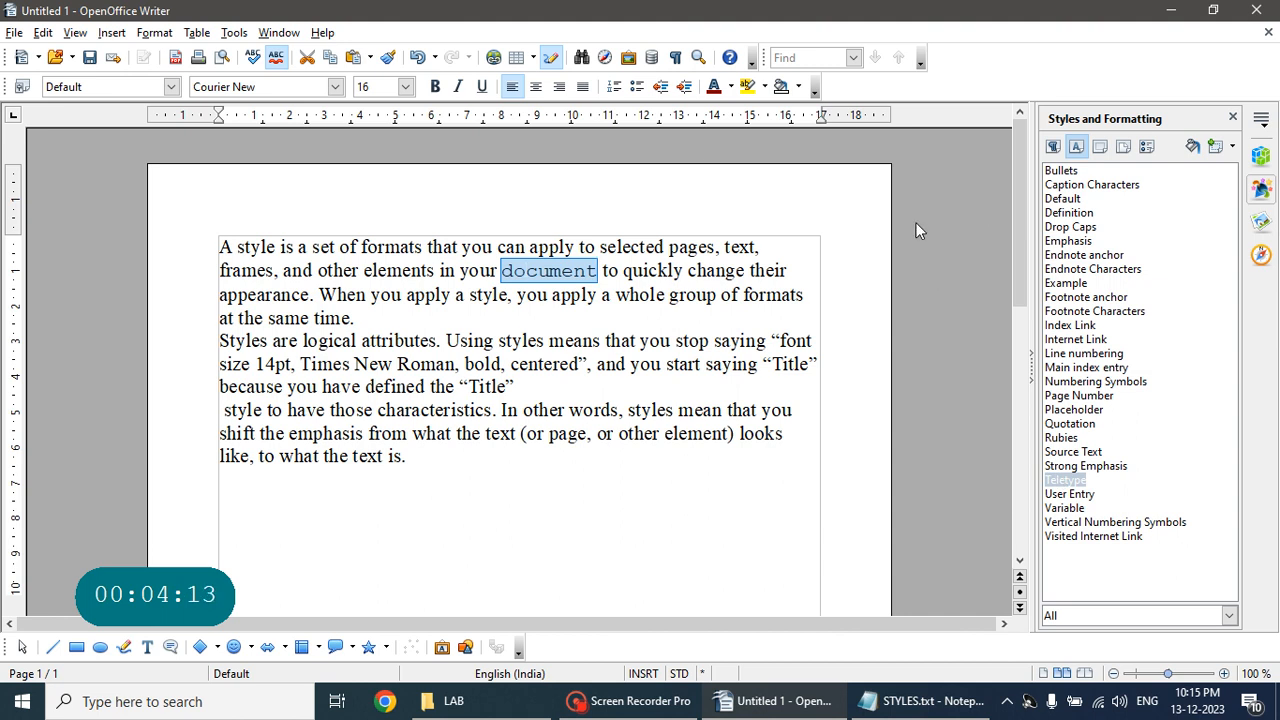
# Reset the word "document" to the Default character style and deselect it
pyautogui.click(1076, 200)
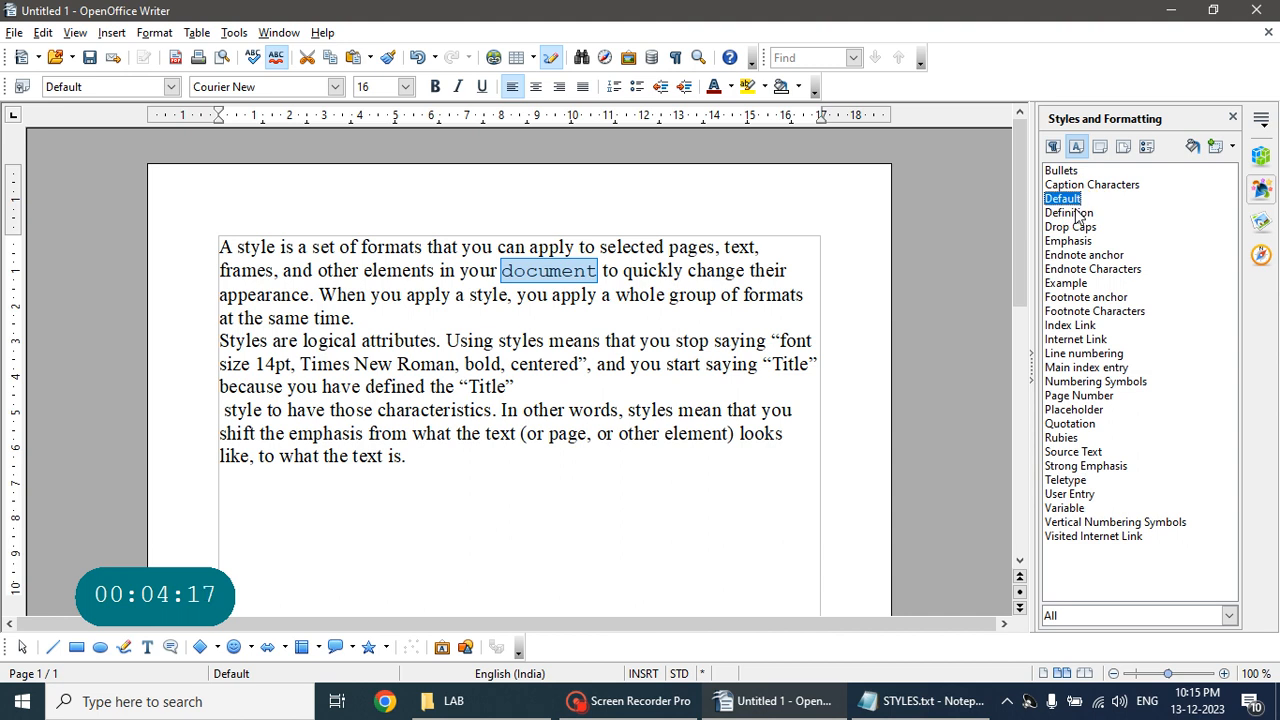
pyautogui.doubleClick(1076, 205)
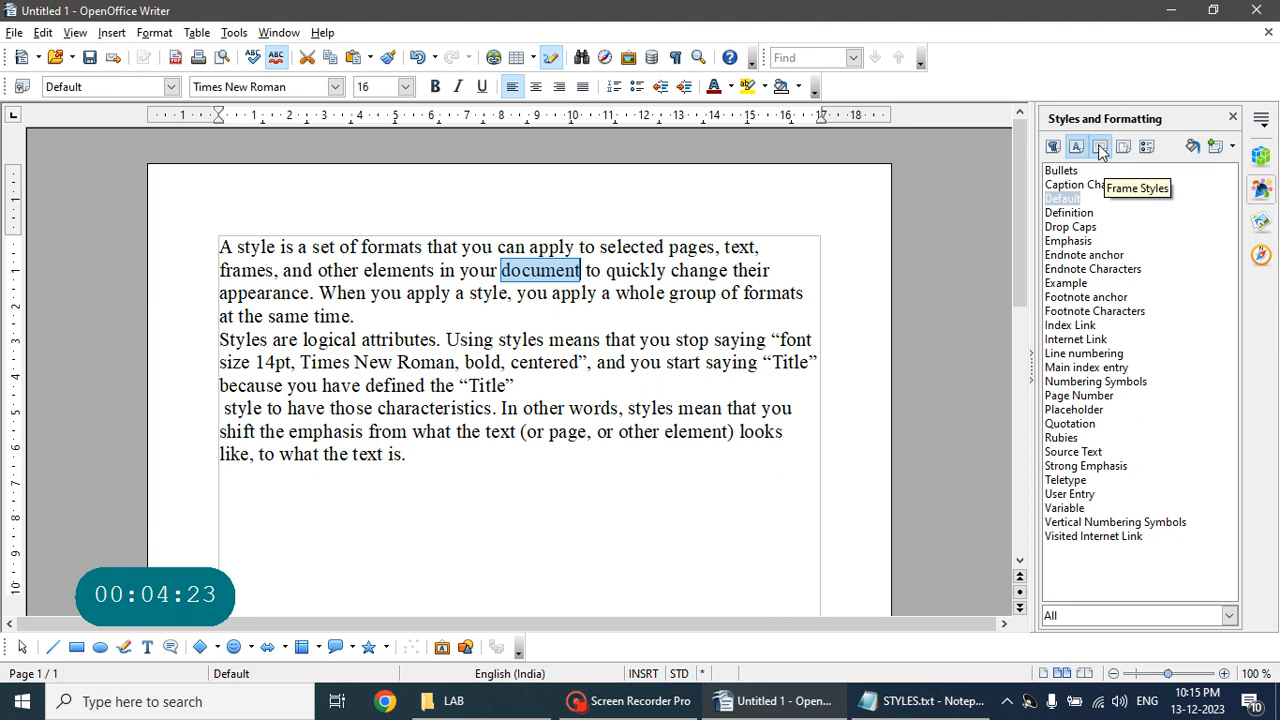
pyautogui.click(490, 483)
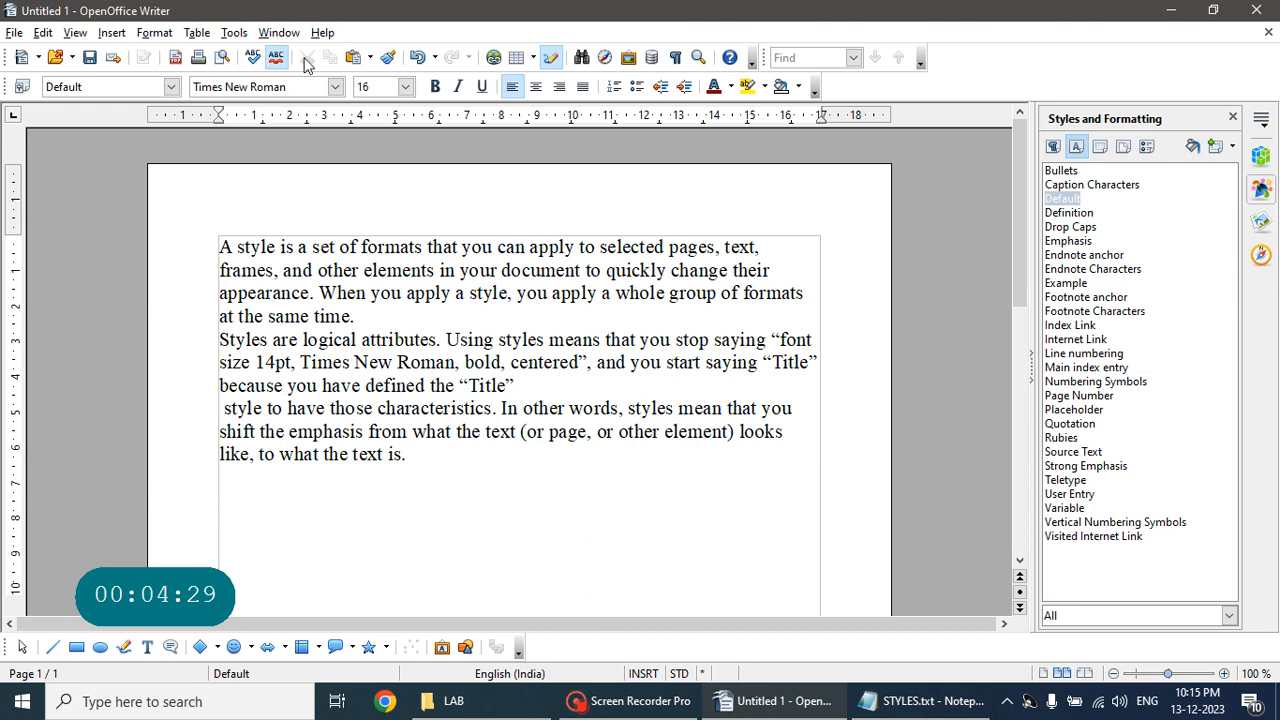
# Insert the Earth picture from the Gallery's Environment theme into the document and close the Gallery
pyautogui.click(234, 33)
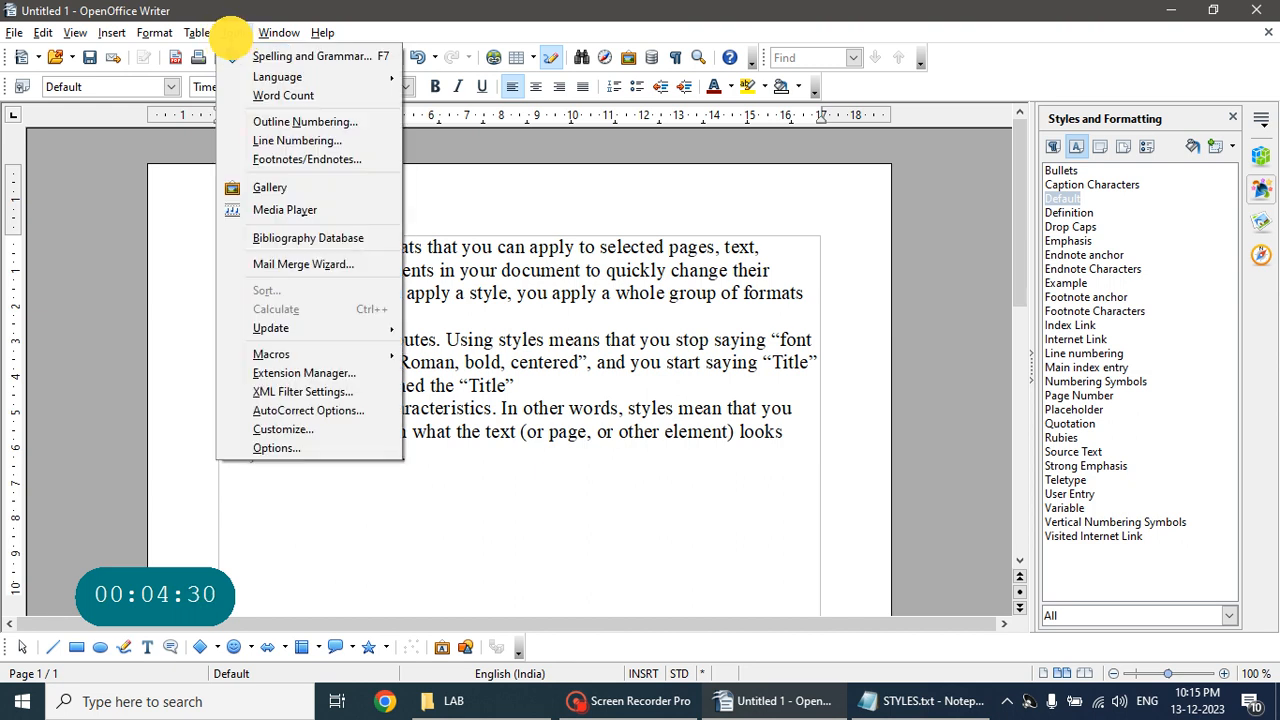
pyautogui.click(302, 192)
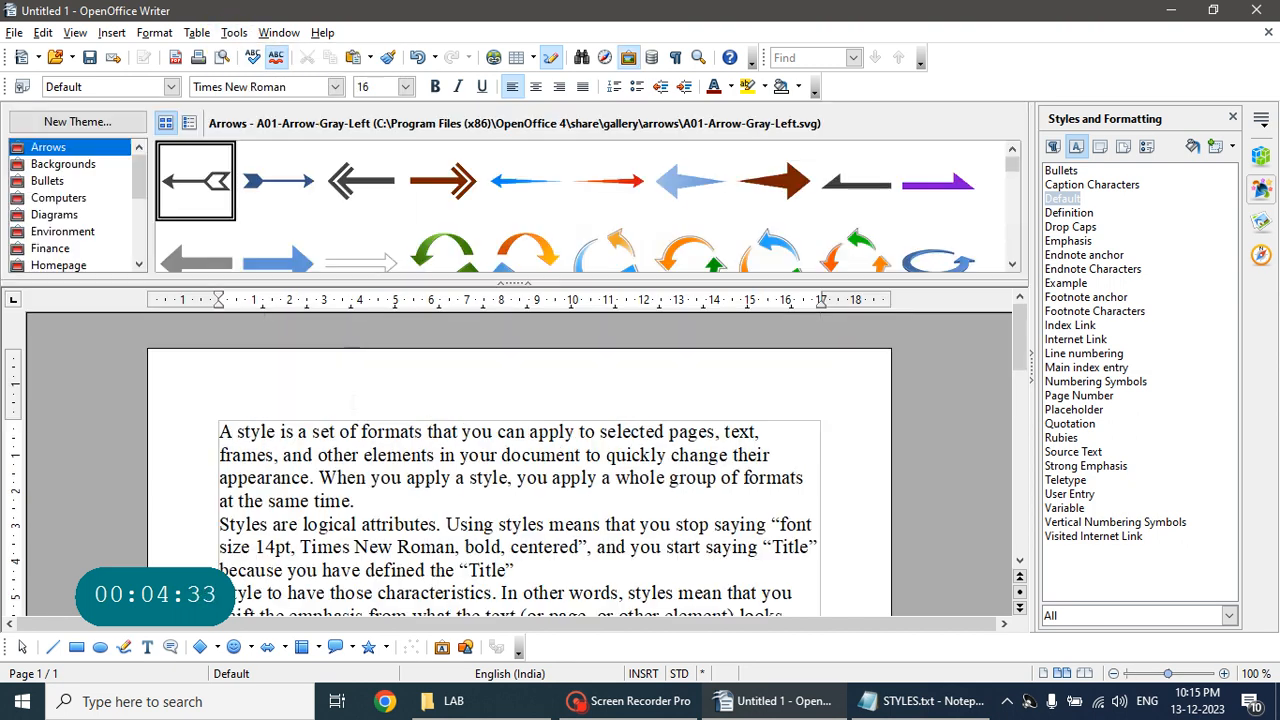
pyautogui.click(87, 238)
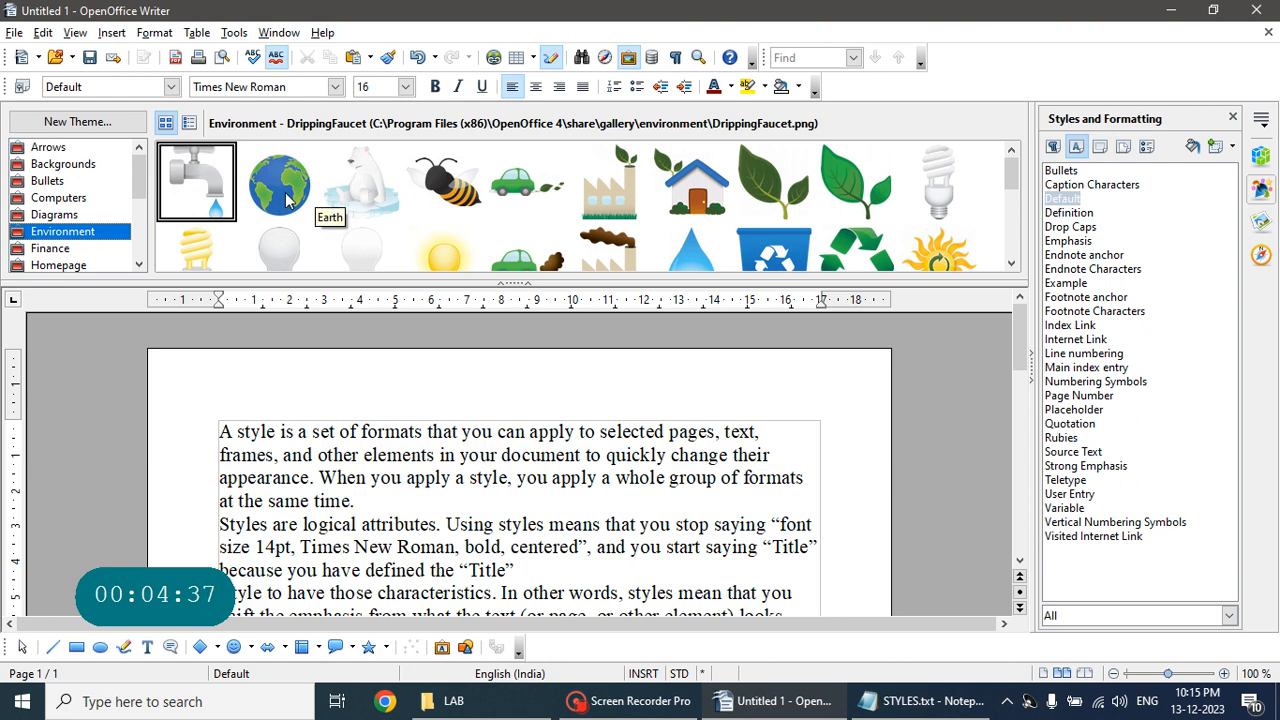
pyautogui.click(287, 200)
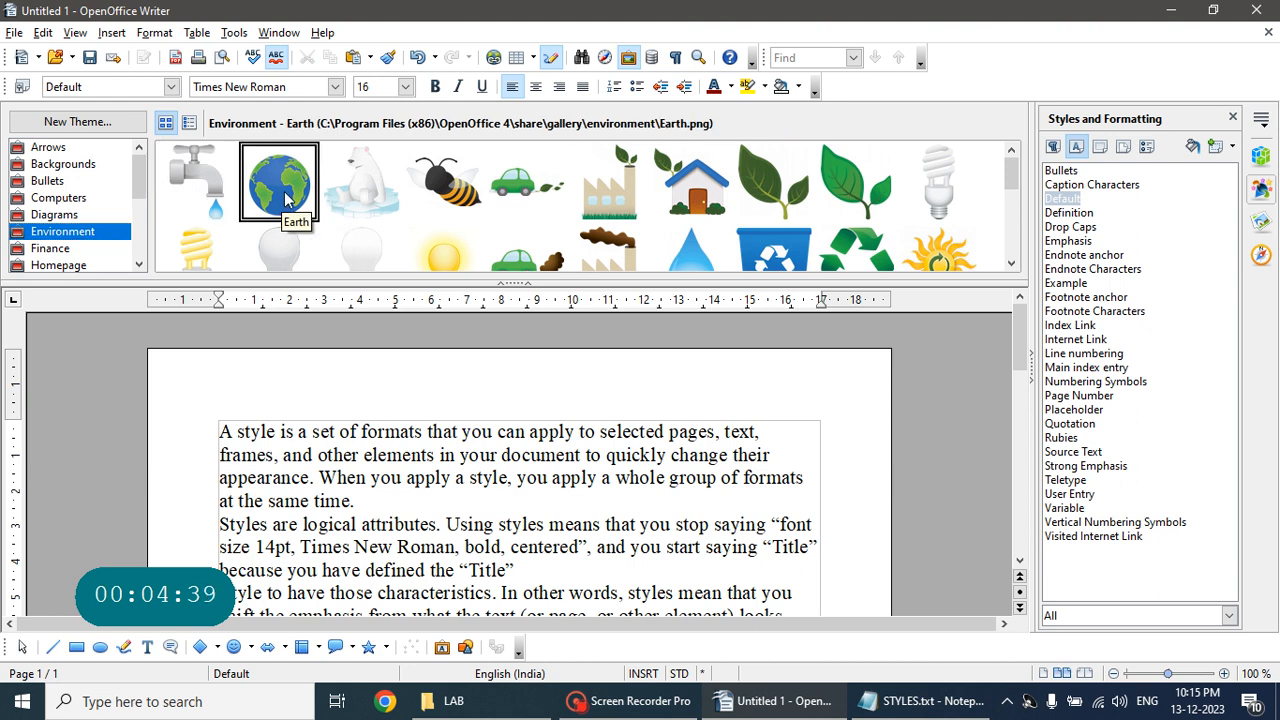
pyautogui.moveTo(285, 198); pyautogui.dragTo(486, 508)
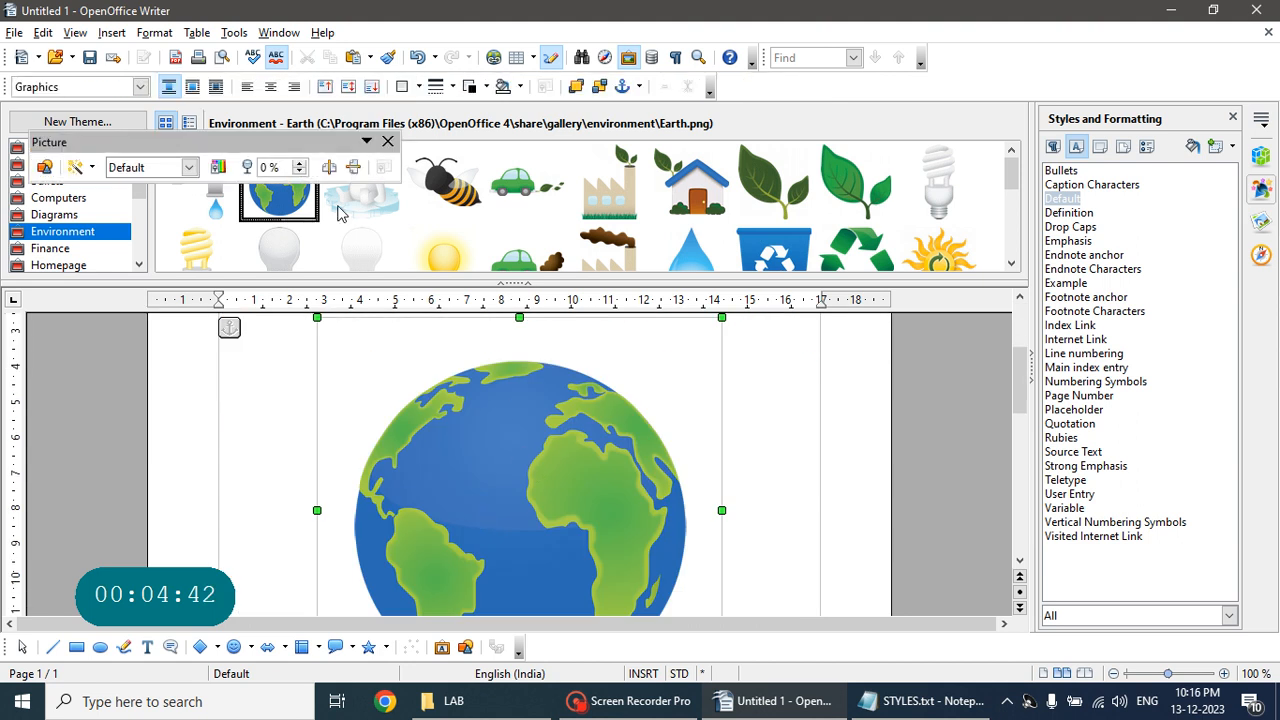
pyautogui.click(233, 34)
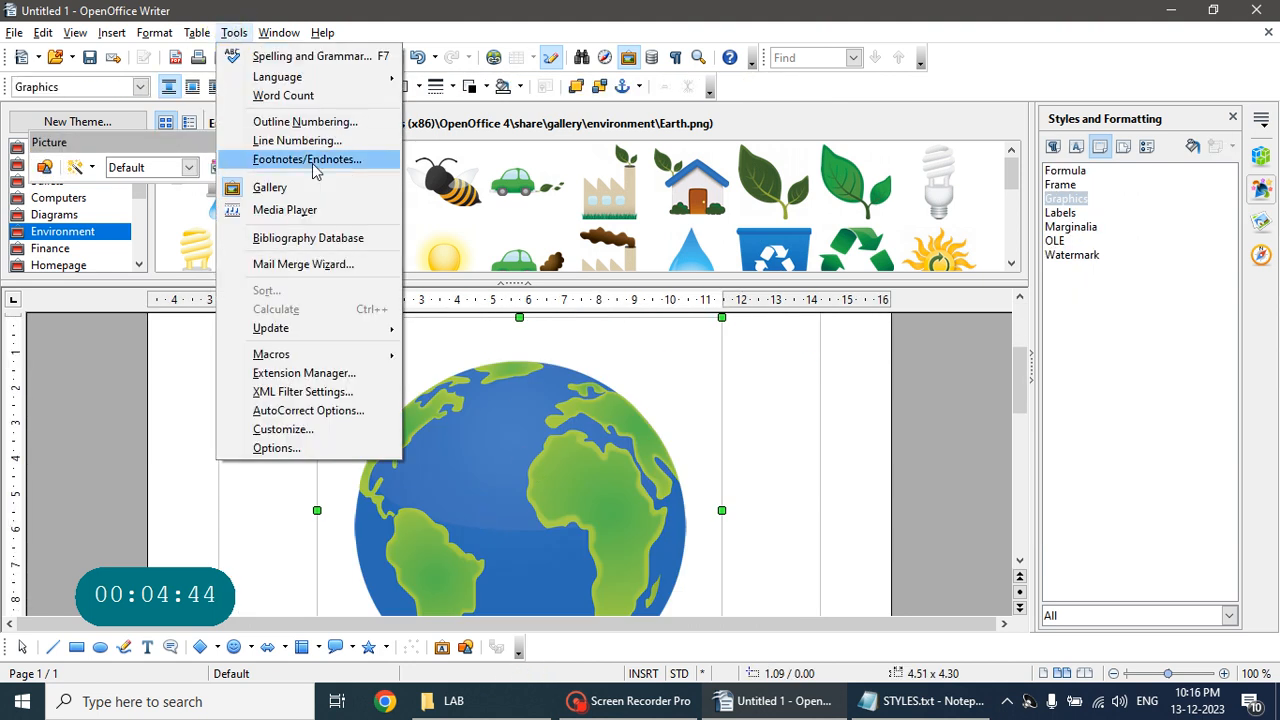
pyautogui.click(262, 188)
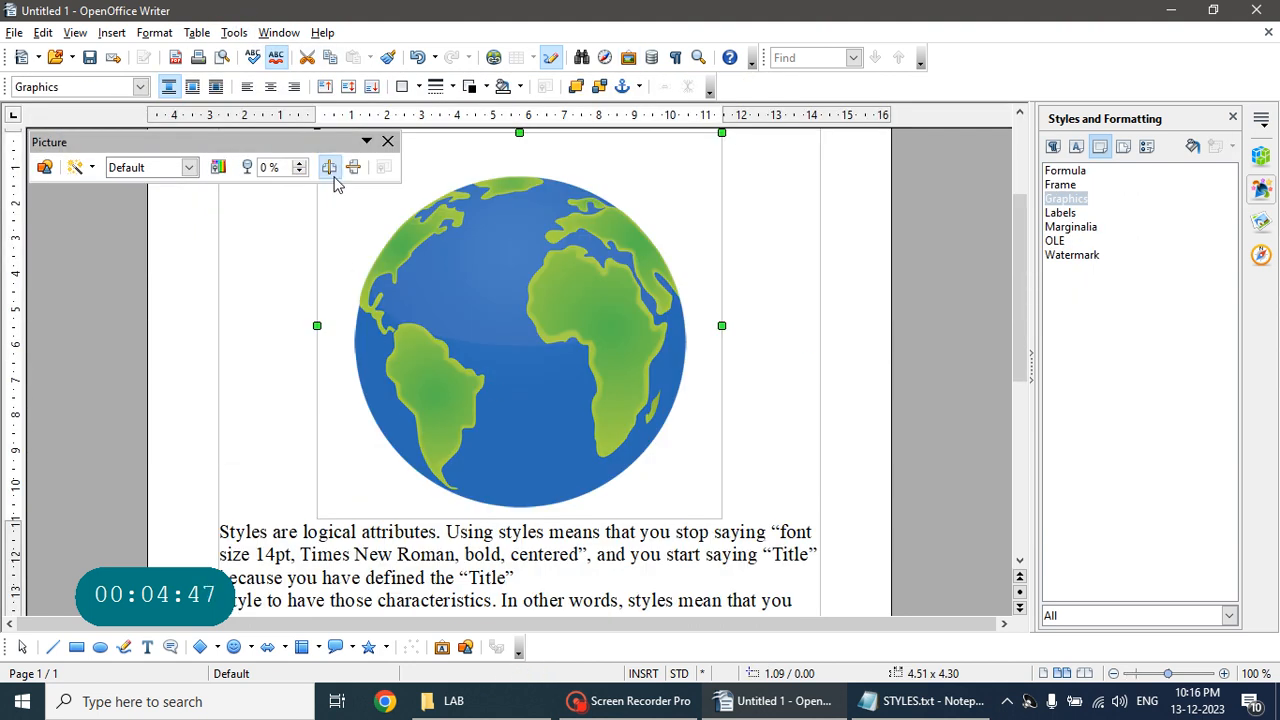
# Shrink the Earth picture to about 2.12 × 1.64 and place it directly below the second line of text
pyautogui.moveTo(720, 133); pyautogui.dragTo(588, 325)
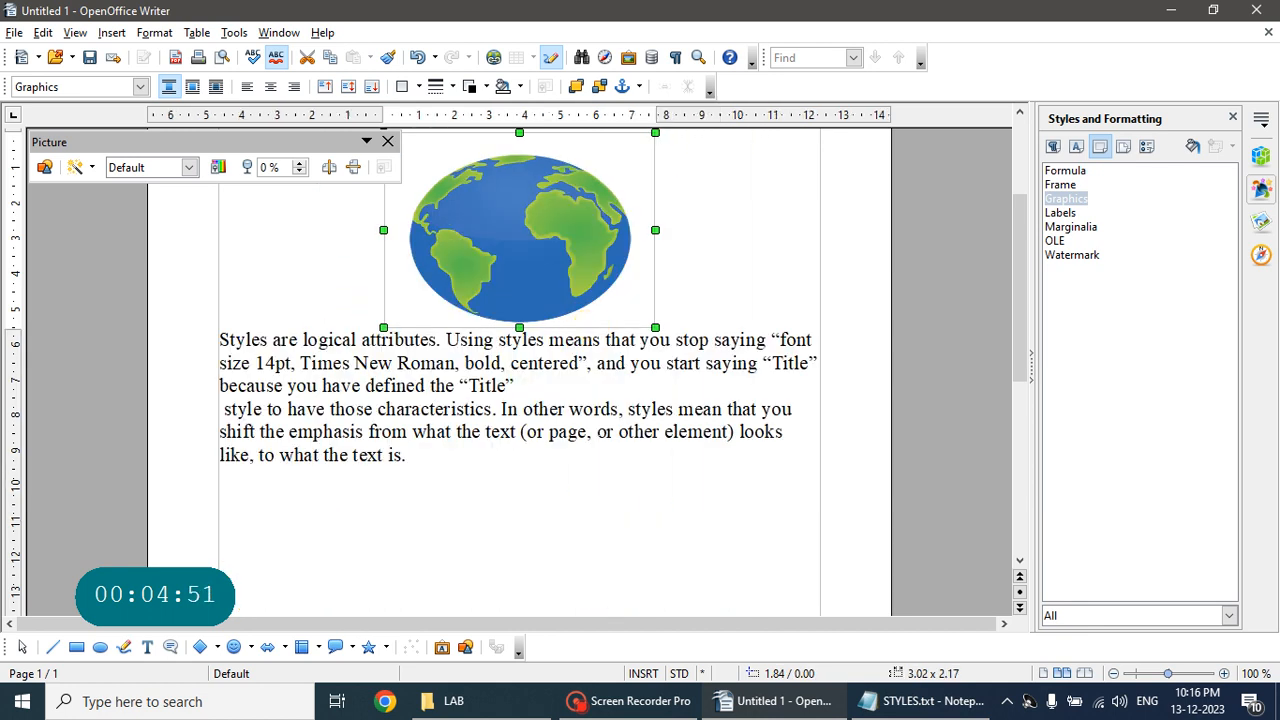
pyautogui.scroll(4, 528, 466)
pyautogui.moveTo(528, 466); pyautogui.dragTo(513, 417)
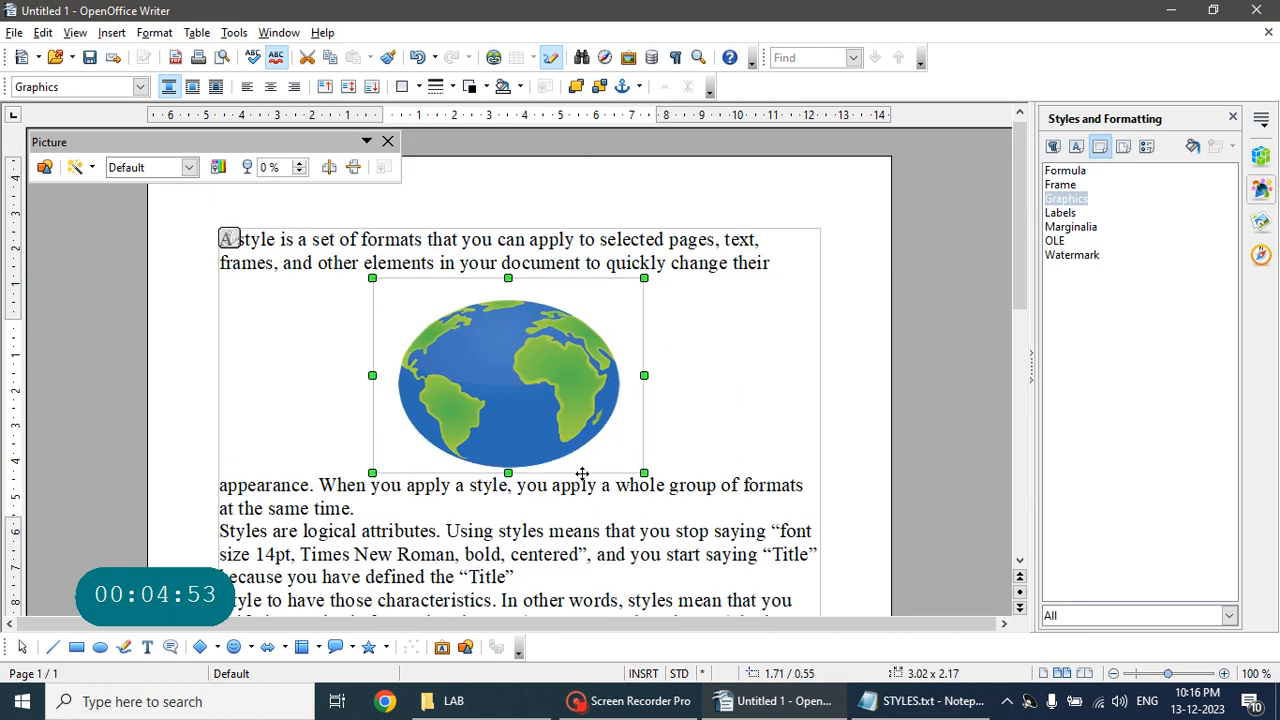
pyautogui.moveTo(644, 473); pyautogui.dragTo(563, 473)
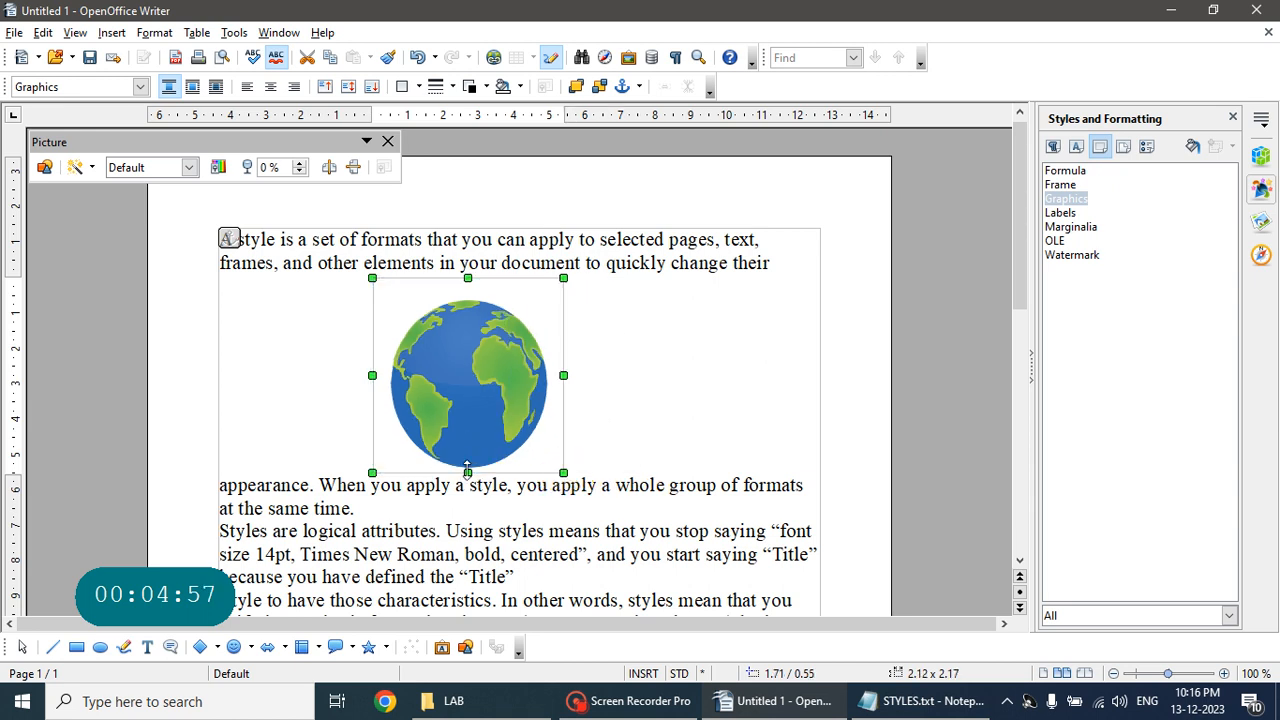
pyautogui.moveTo(467, 472); pyautogui.dragTo(468, 425)
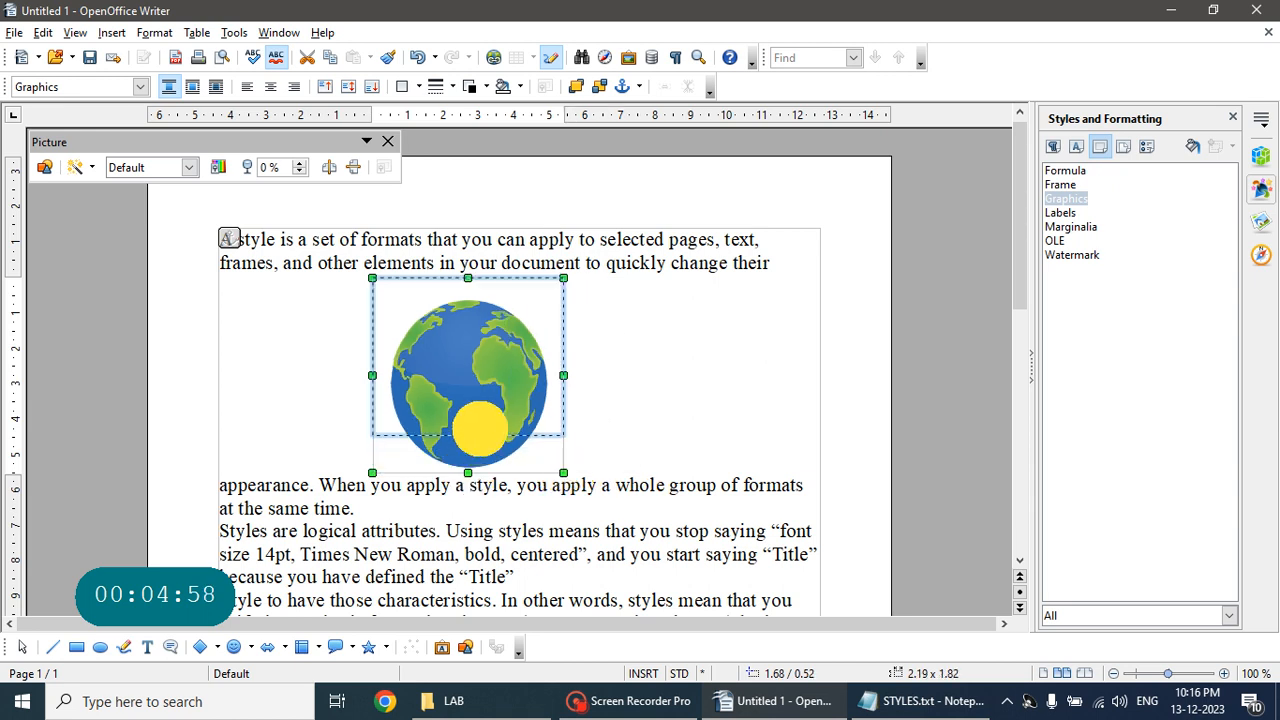
# Apply the Frame style to the Earth picture and move it down below the second line of text
pyautogui.click(1062, 185)
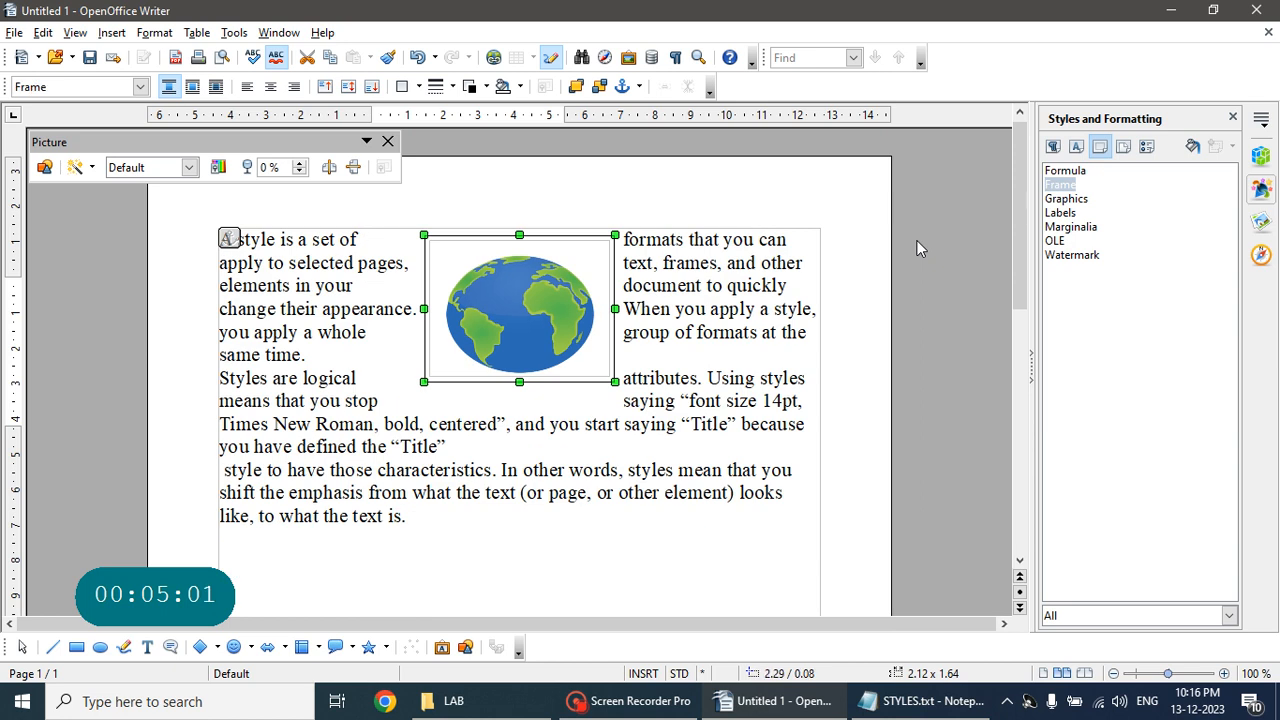
pyautogui.moveTo(503, 309); pyautogui.dragTo(473, 359)
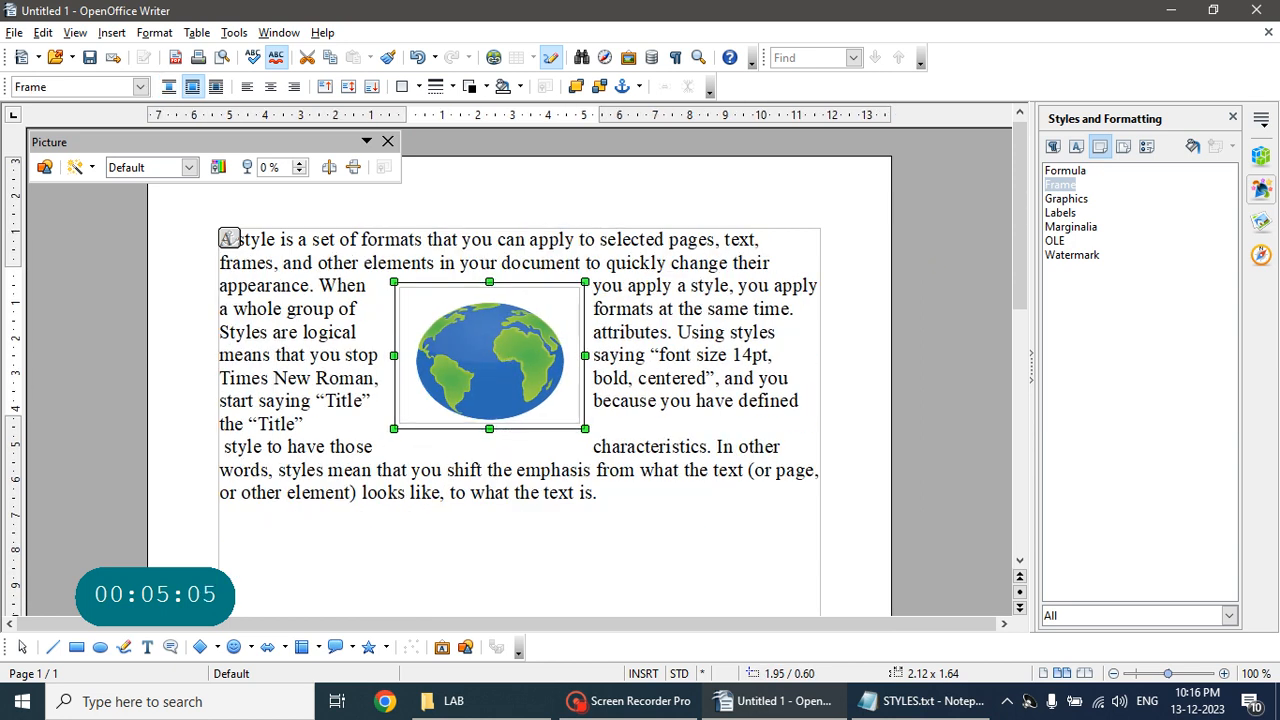
# Apply the Labels frame style to the Earth picture
pyautogui.click(1062, 213)
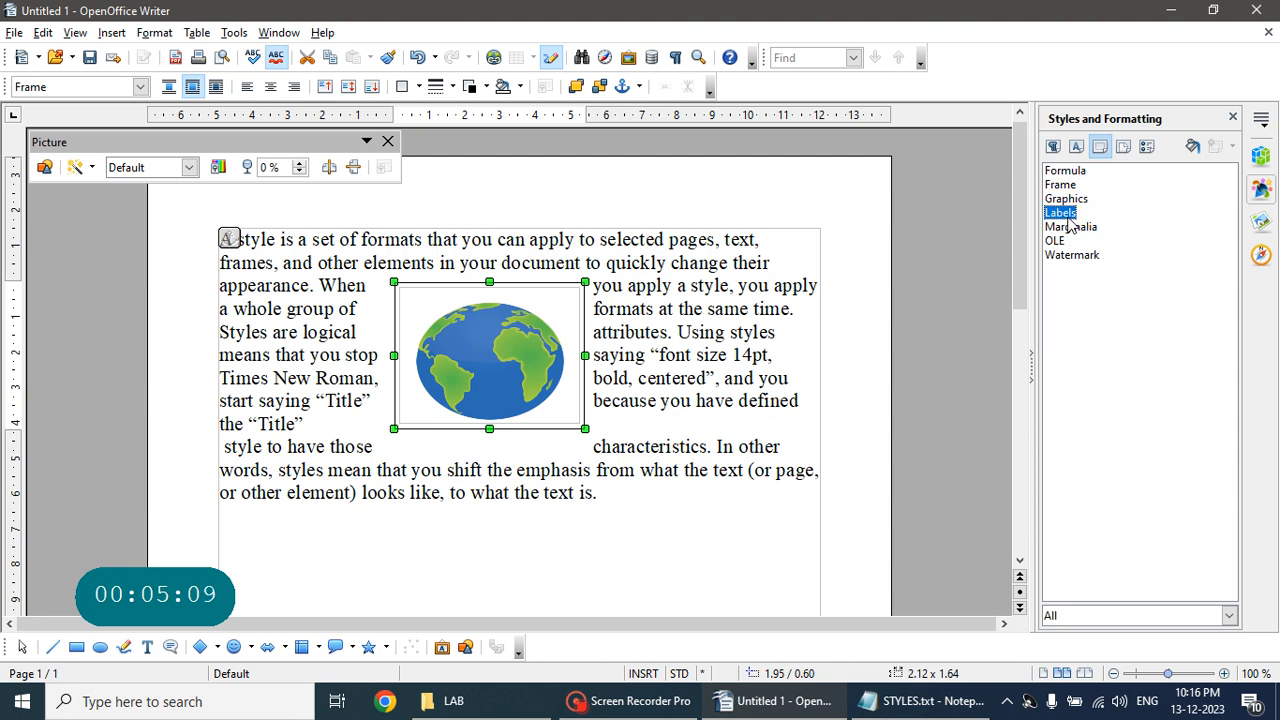
pyautogui.doubleClick(1064, 214)
pyautogui.click(1066, 199)
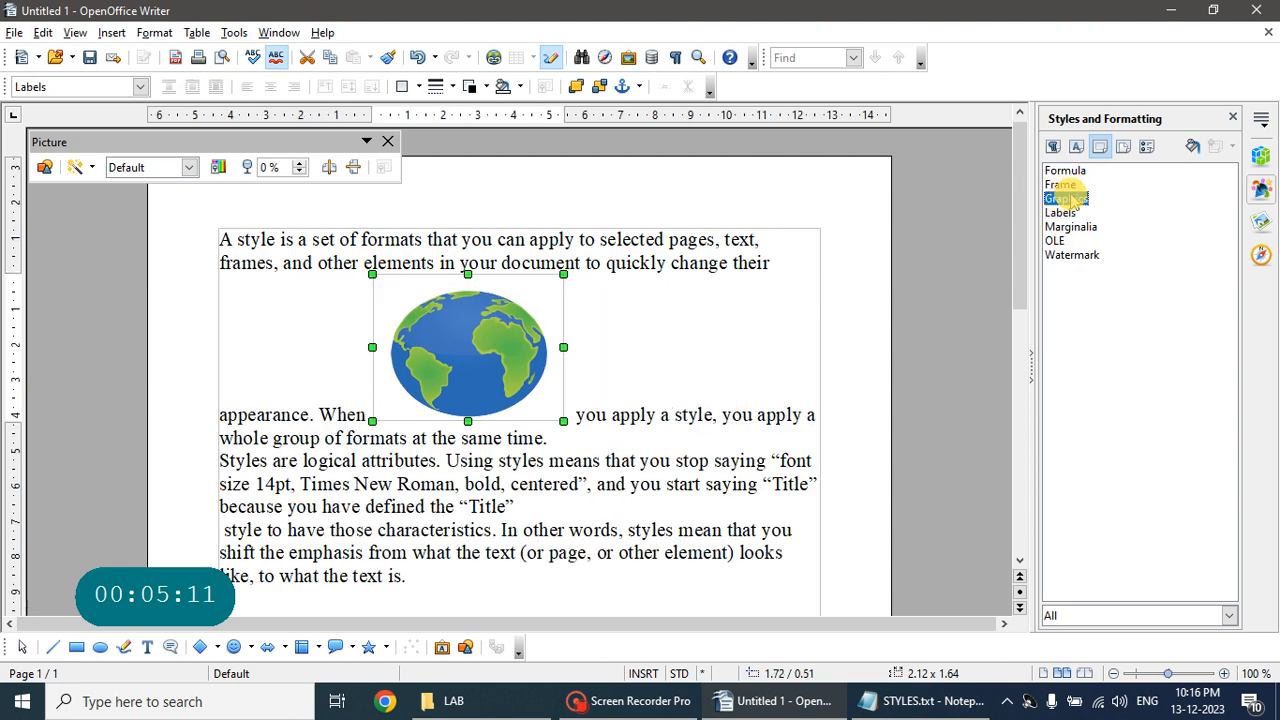
pyautogui.click(1064, 185)
# Delete the Earth picture from the document
pyautogui.click(487, 349)
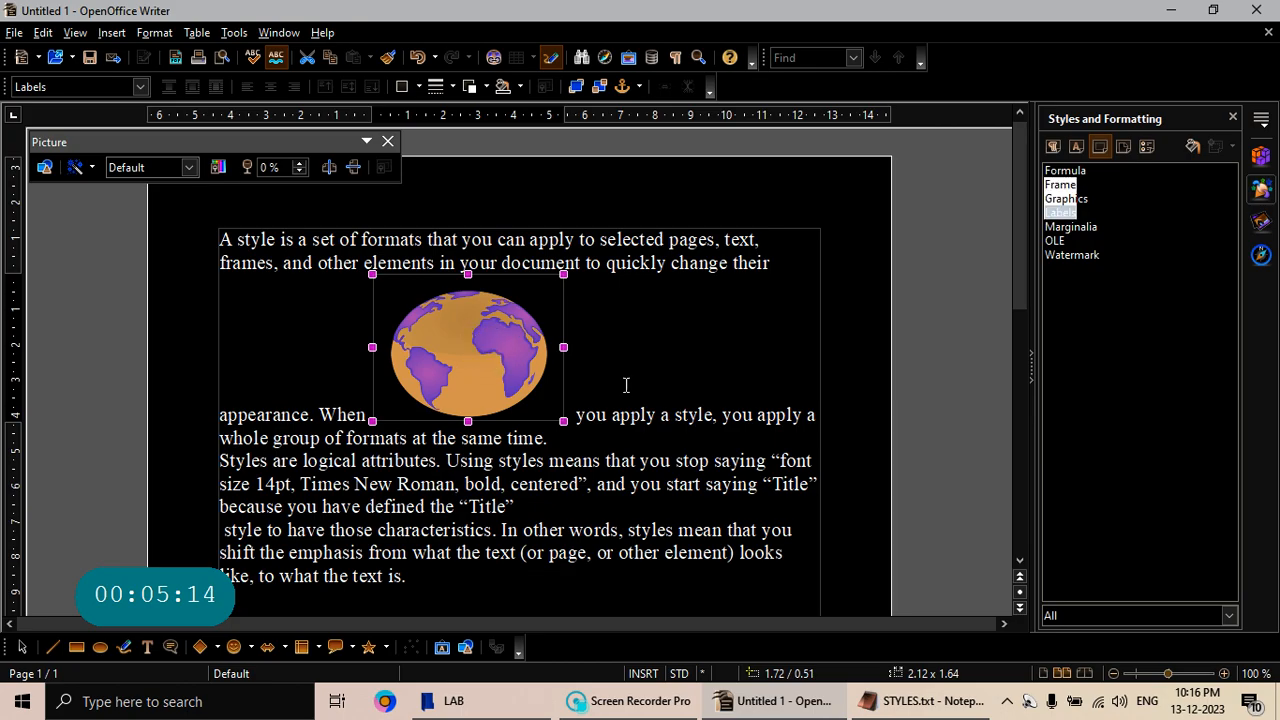
pyautogui.click(628, 410)
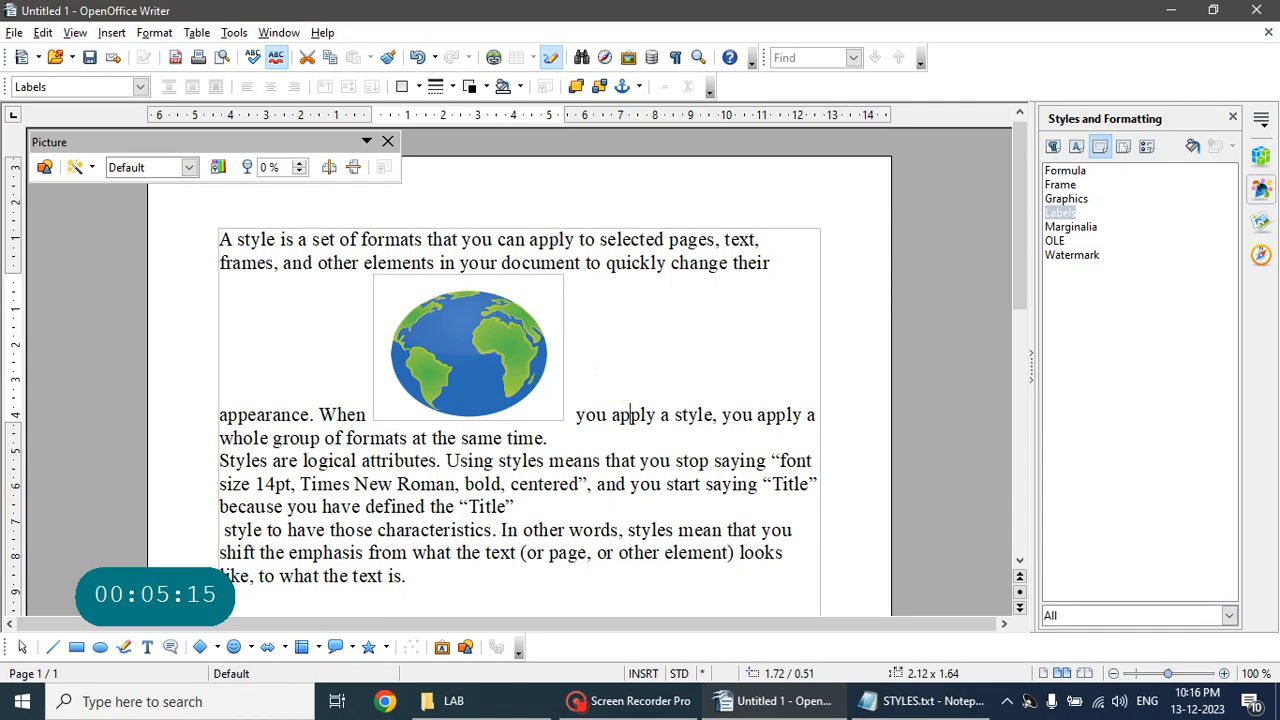
pyautogui.click(531, 344)
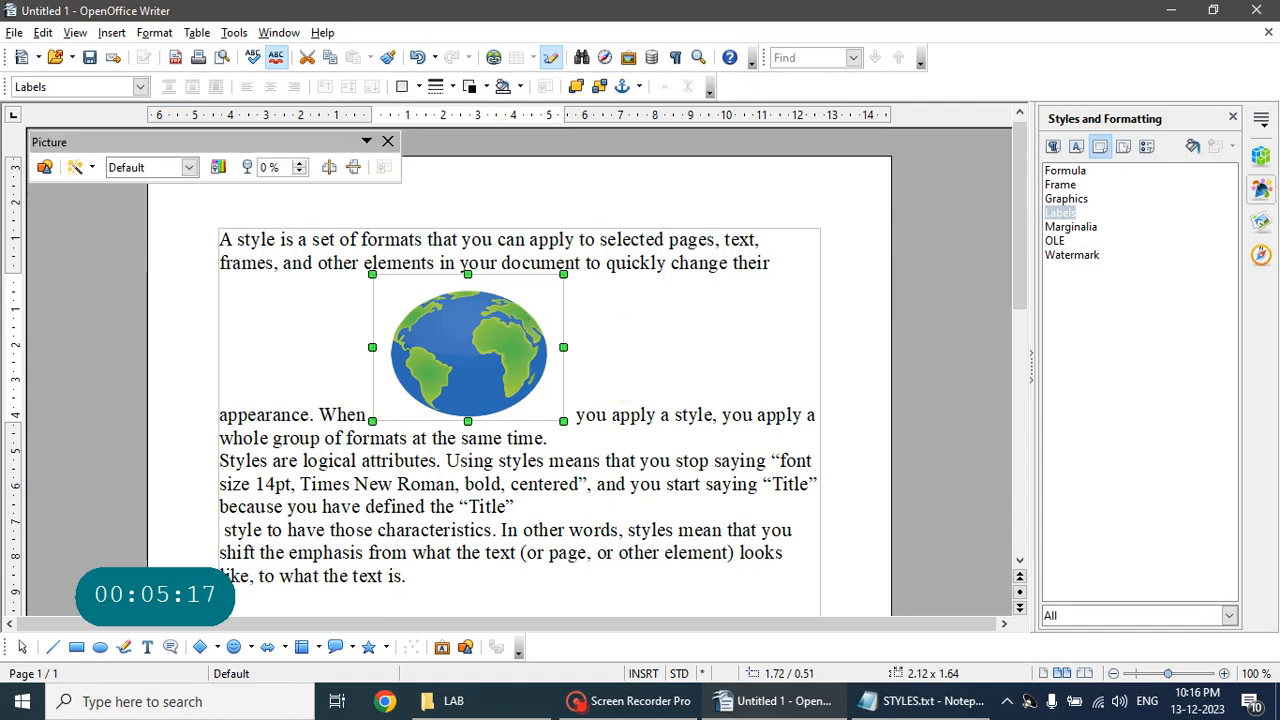
pyautogui.press('Delete')
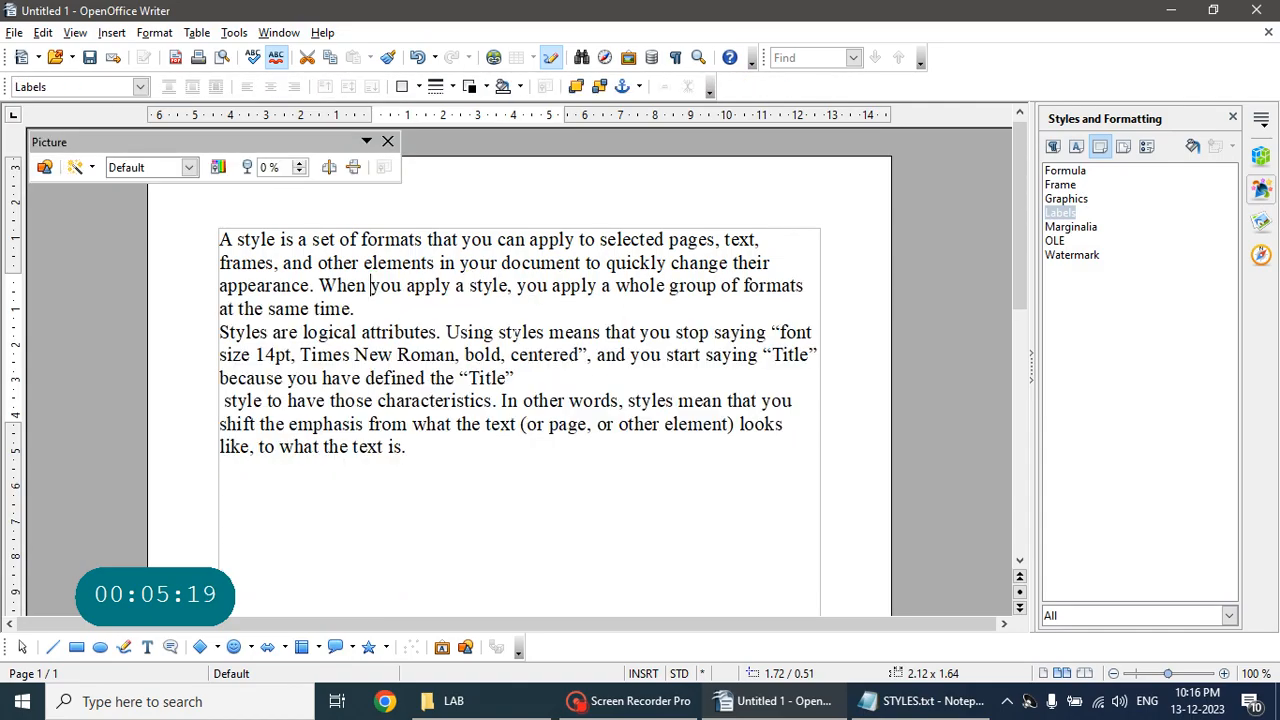
# Apply the Envelope page style to the document and set the page back to the Default style
pyautogui.click(1125, 146)
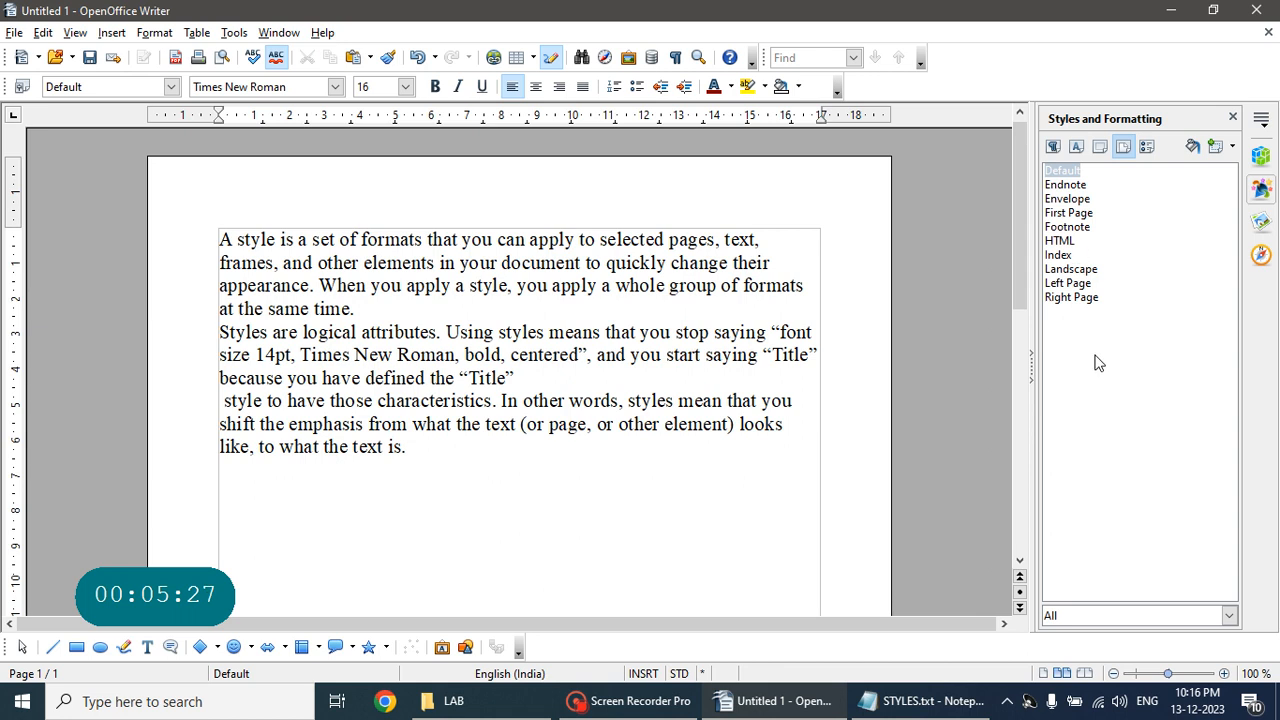
pyautogui.click(1085, 199)
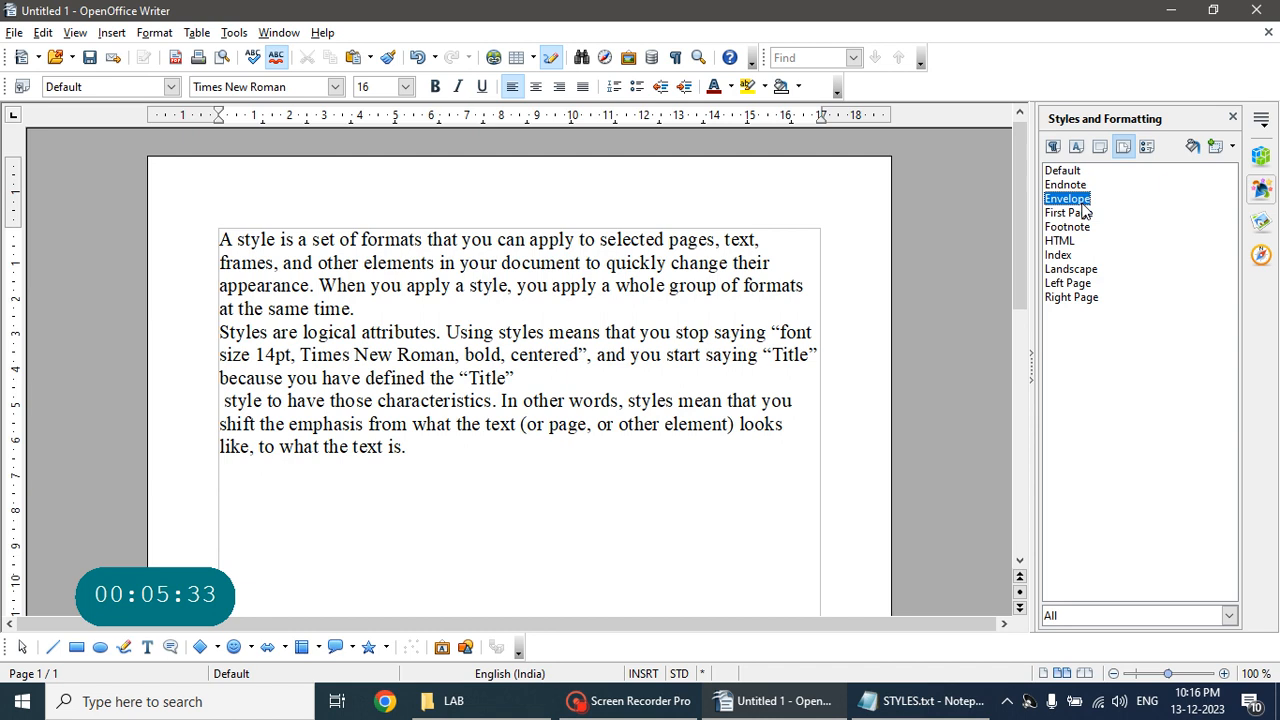
pyautogui.doubleClick(1082, 202)
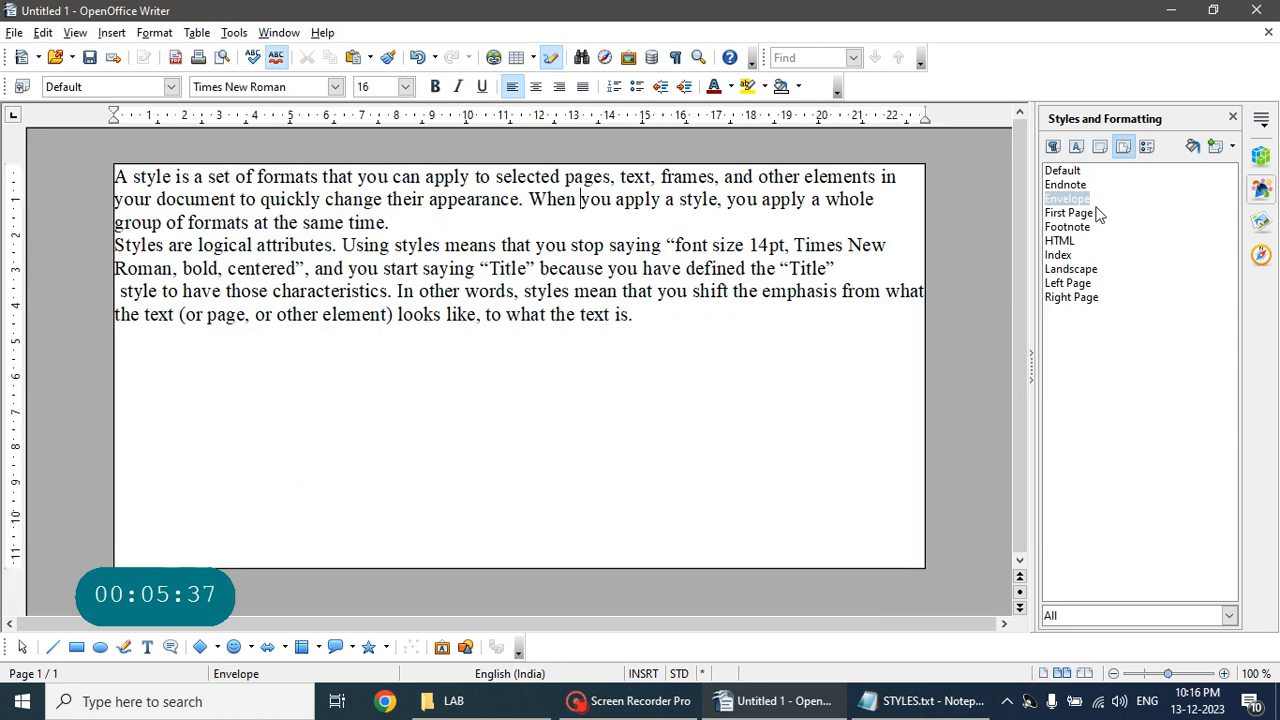
pyautogui.click(1067, 177)
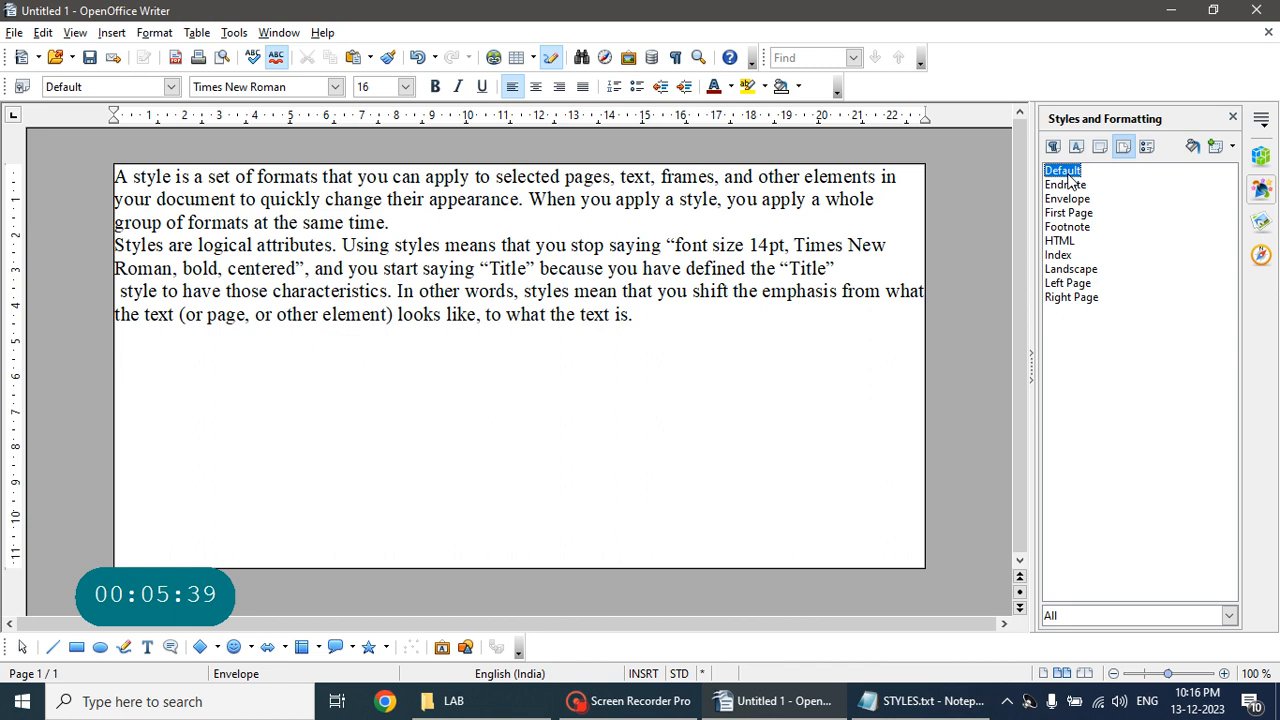
pyautogui.doubleClick(1067, 177)
# Apply the Landscape page style, check the page at a smaller zoom, and return it to the Default style
pyautogui.click(1085, 276)
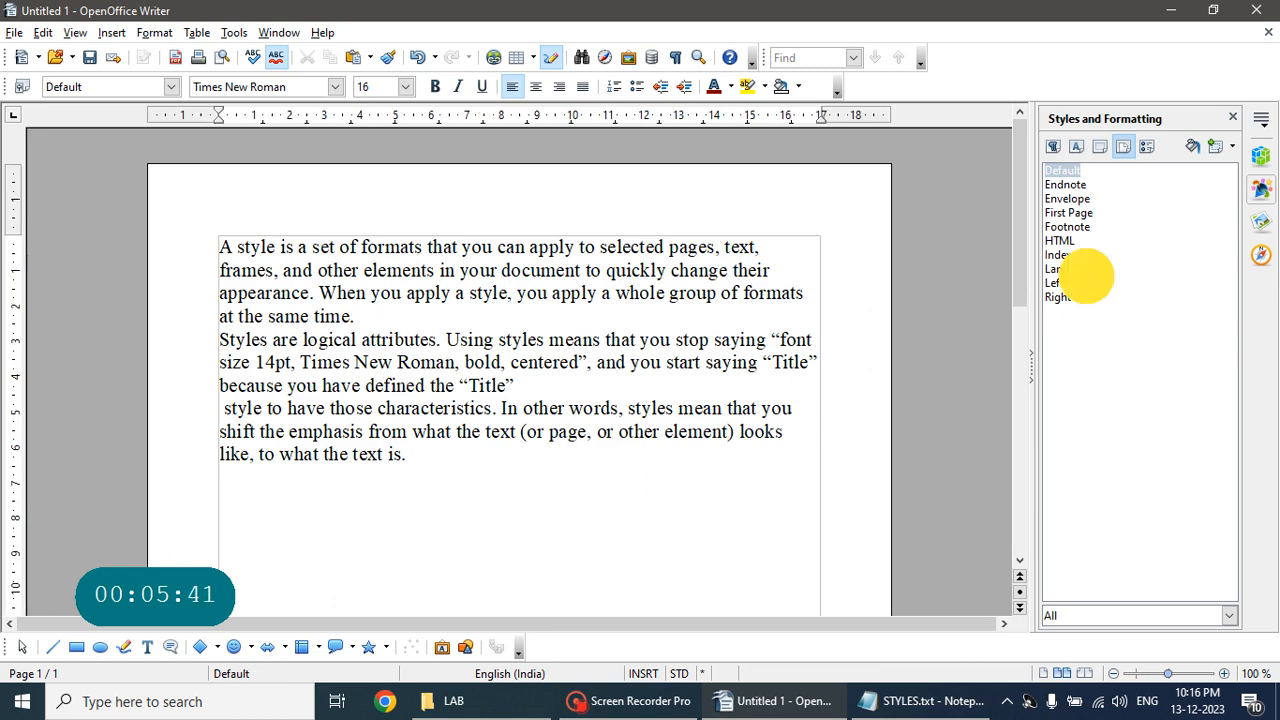
pyautogui.doubleClick(1088, 278)
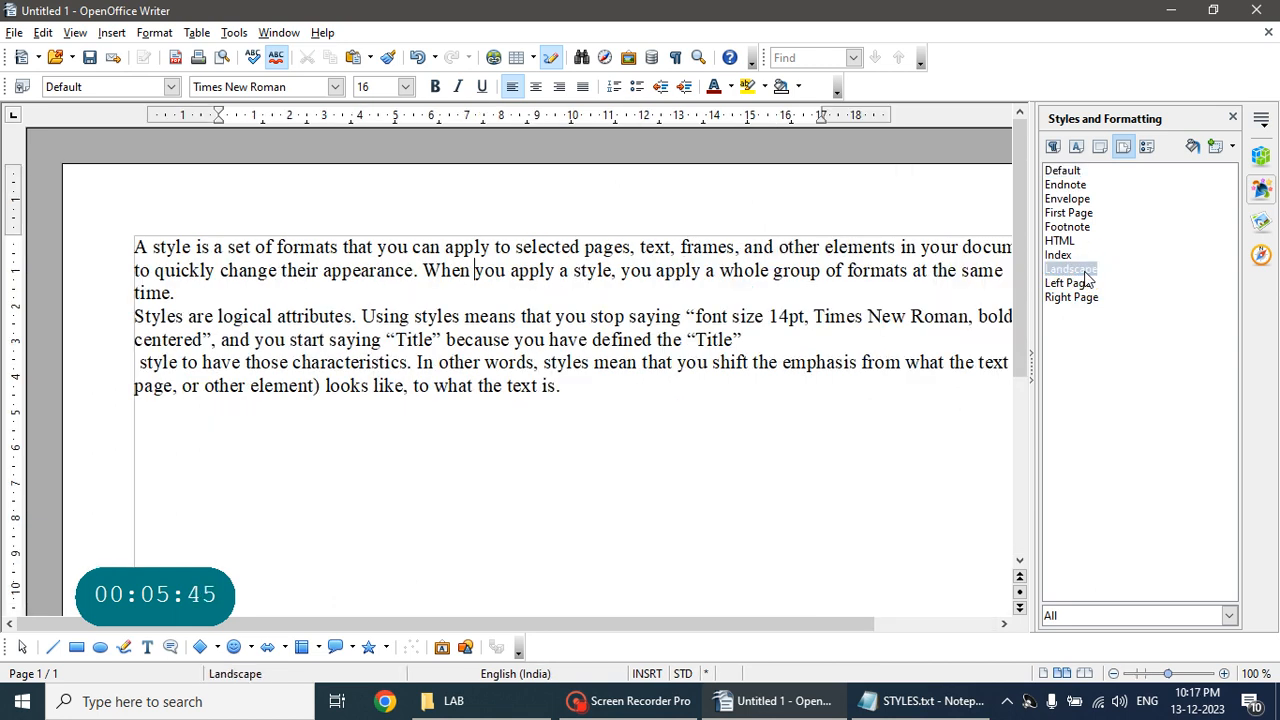
pyautogui.click(1156, 673)
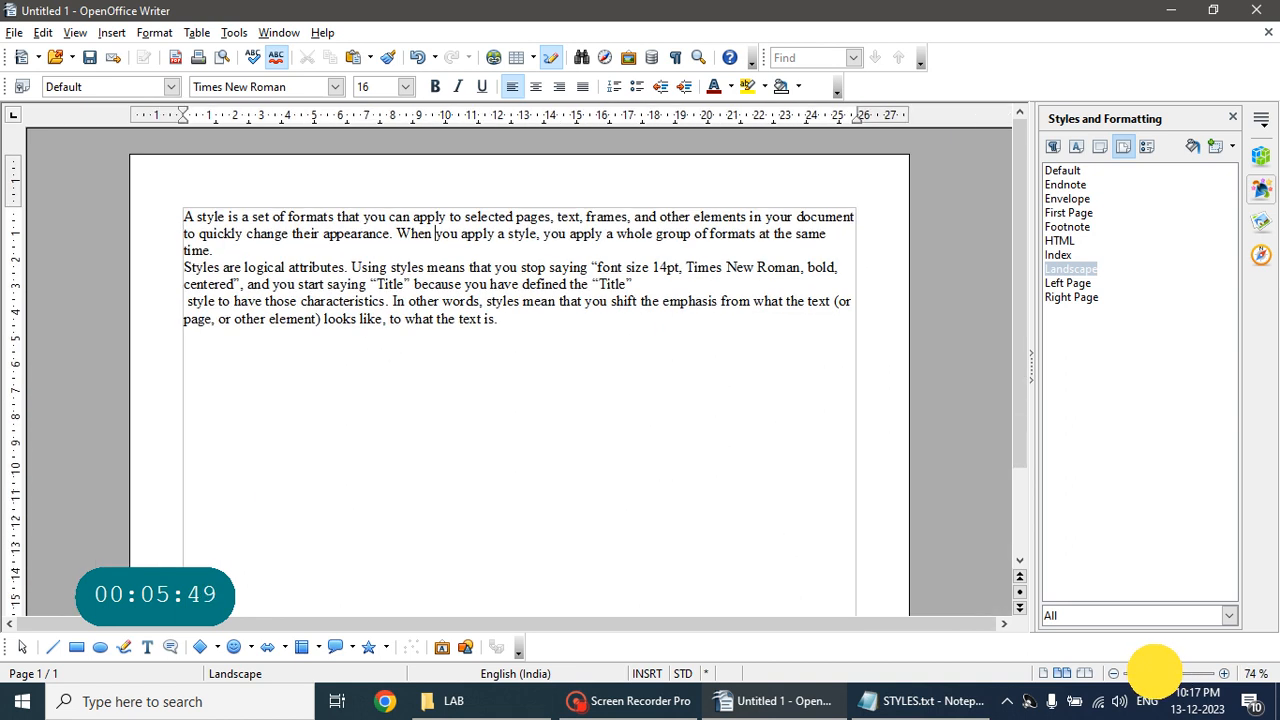
pyautogui.click(1136, 673)
pyautogui.moveTo(1141, 675); pyautogui.dragTo(1170, 676)
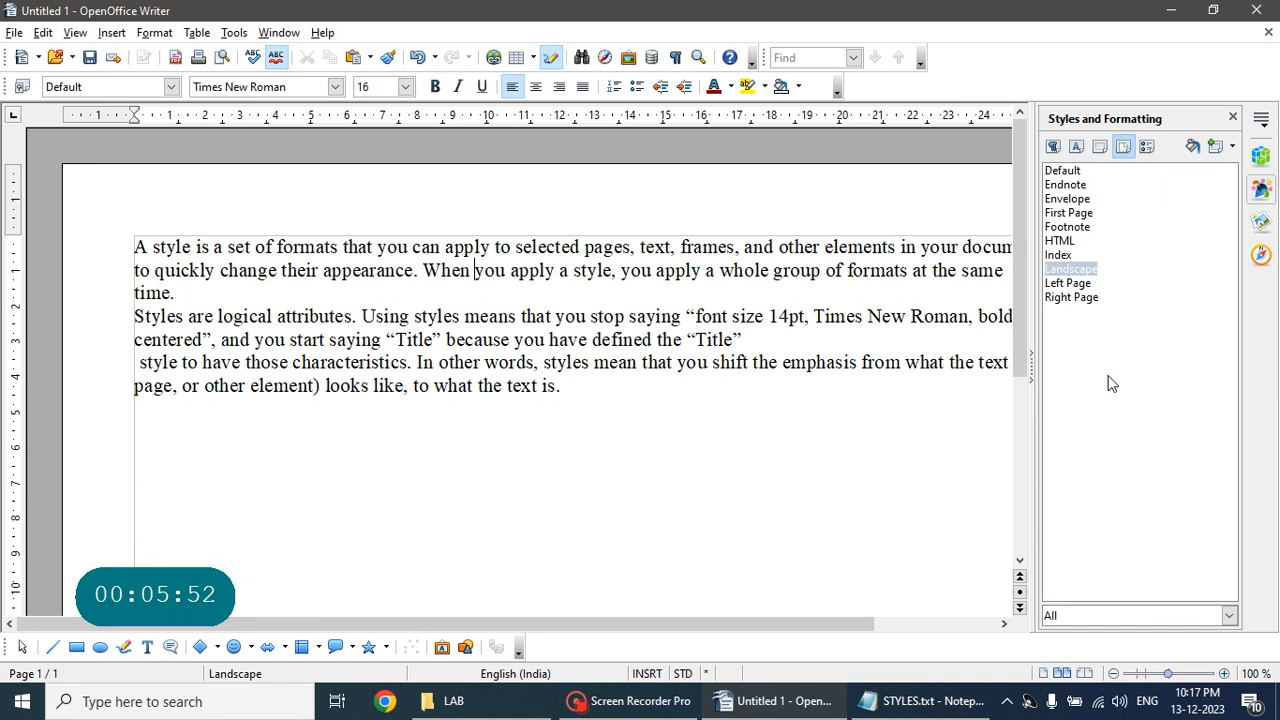
pyautogui.click(1066, 172)
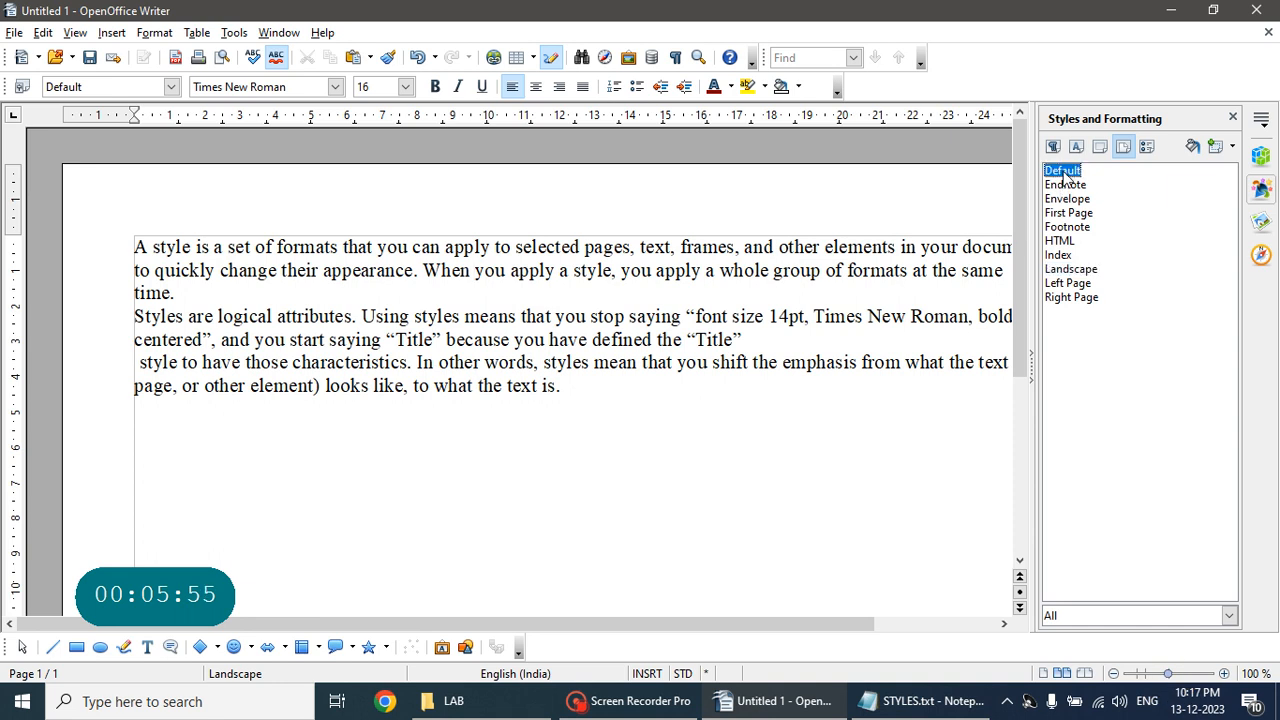
pyautogui.doubleClick(1065, 174)
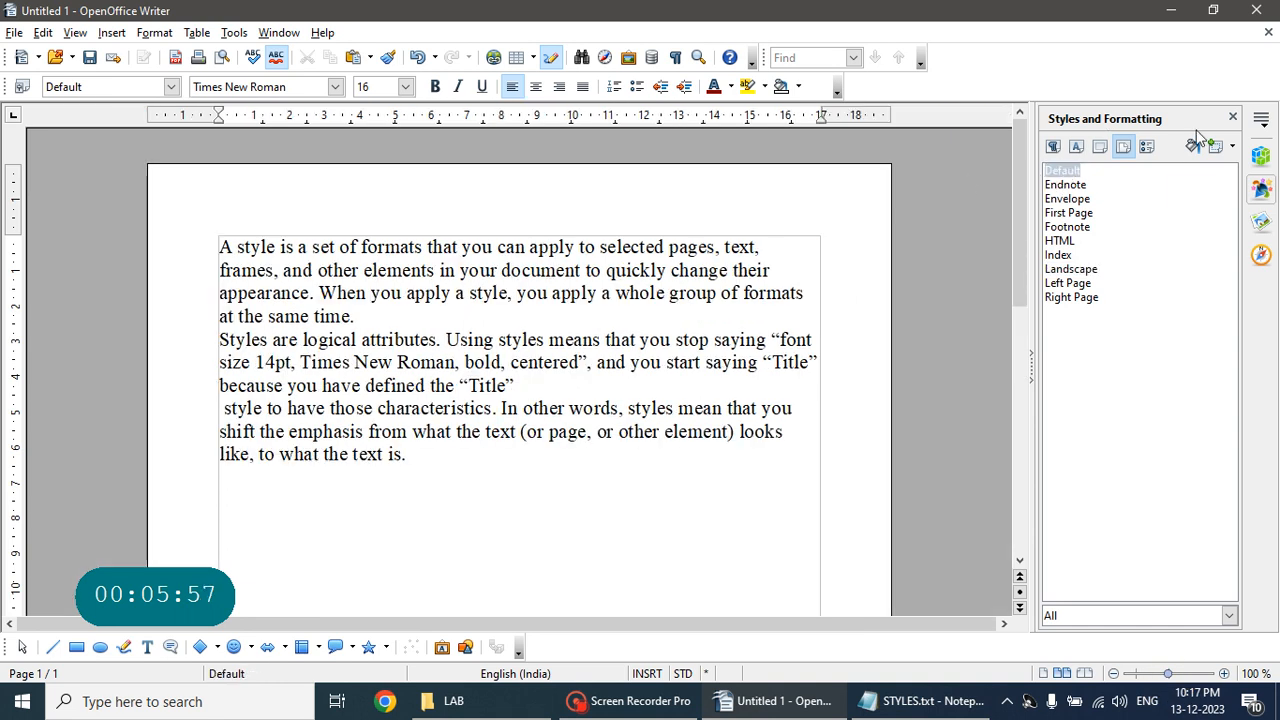
# Apply the List 1 list style to the first paragraph and undo it
pyautogui.click(1146, 150)
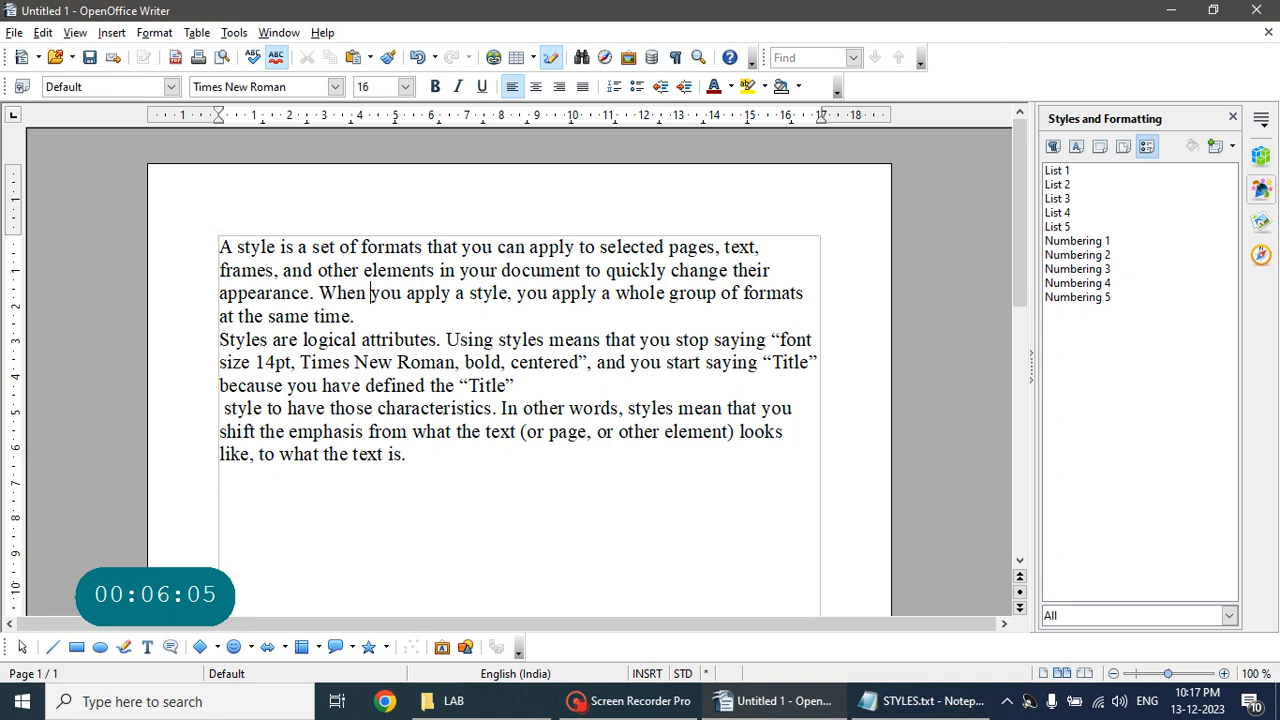
pyautogui.click(217, 249)
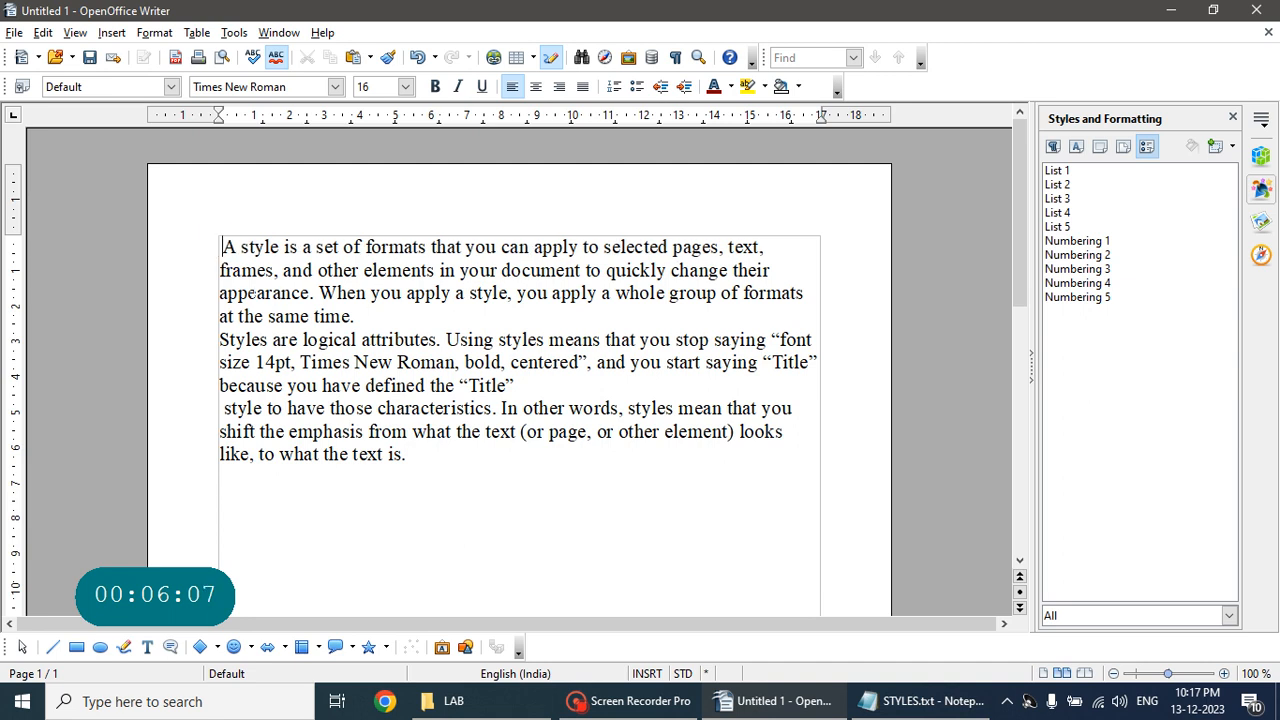
pyautogui.click(1060, 171)
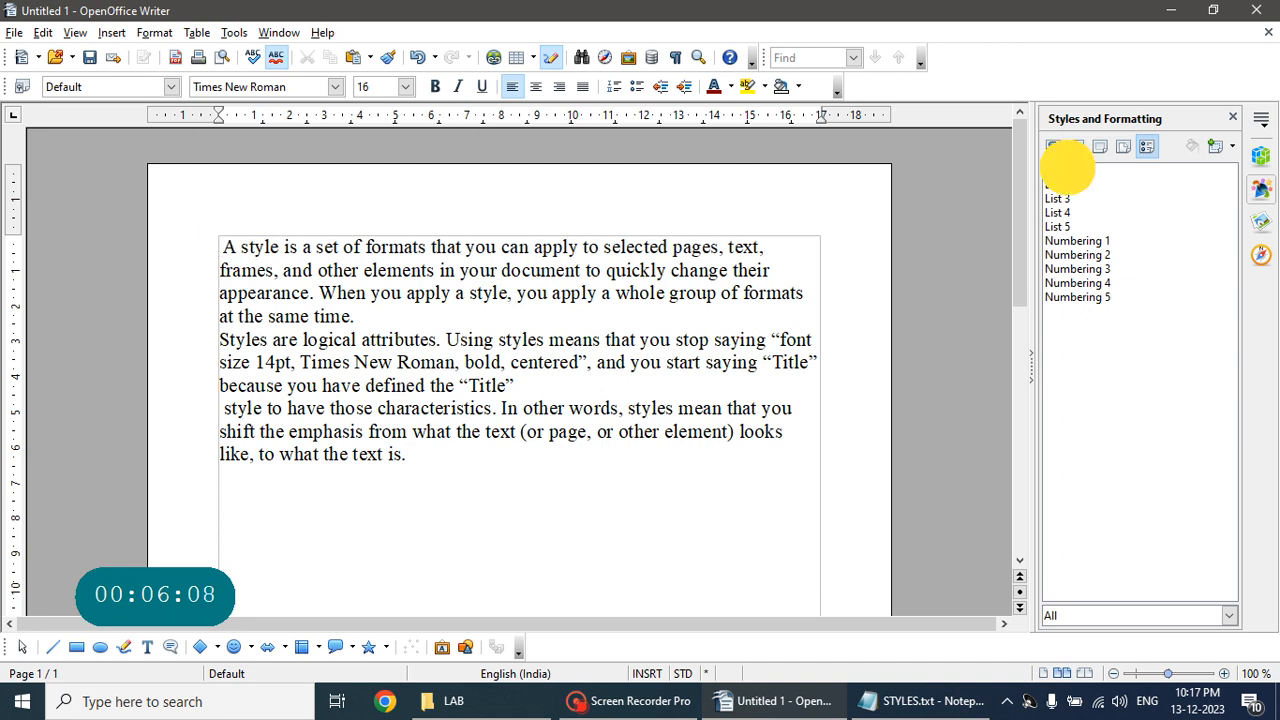
pyautogui.doubleClick(1066, 174)
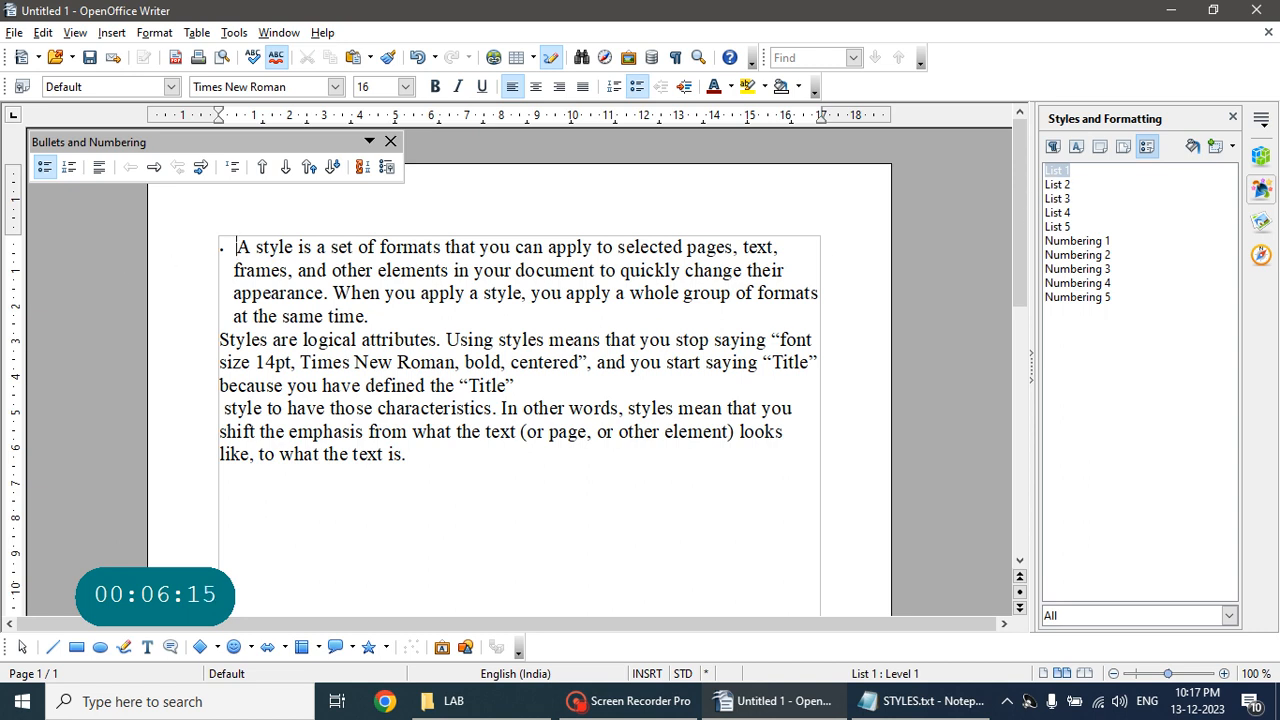
pyautogui.hotkey('ctrl', 'z')
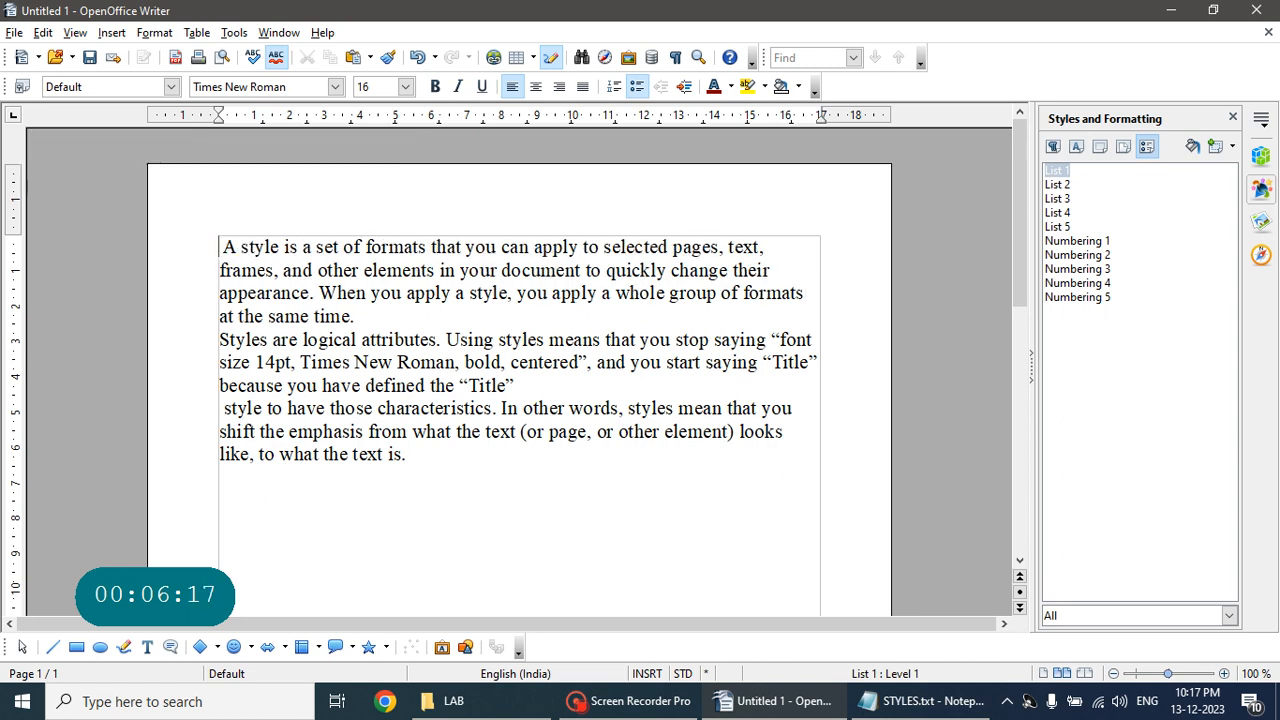
# Apply the List 2 list style to the first paragraph and undo it
pyautogui.click(1058, 184)
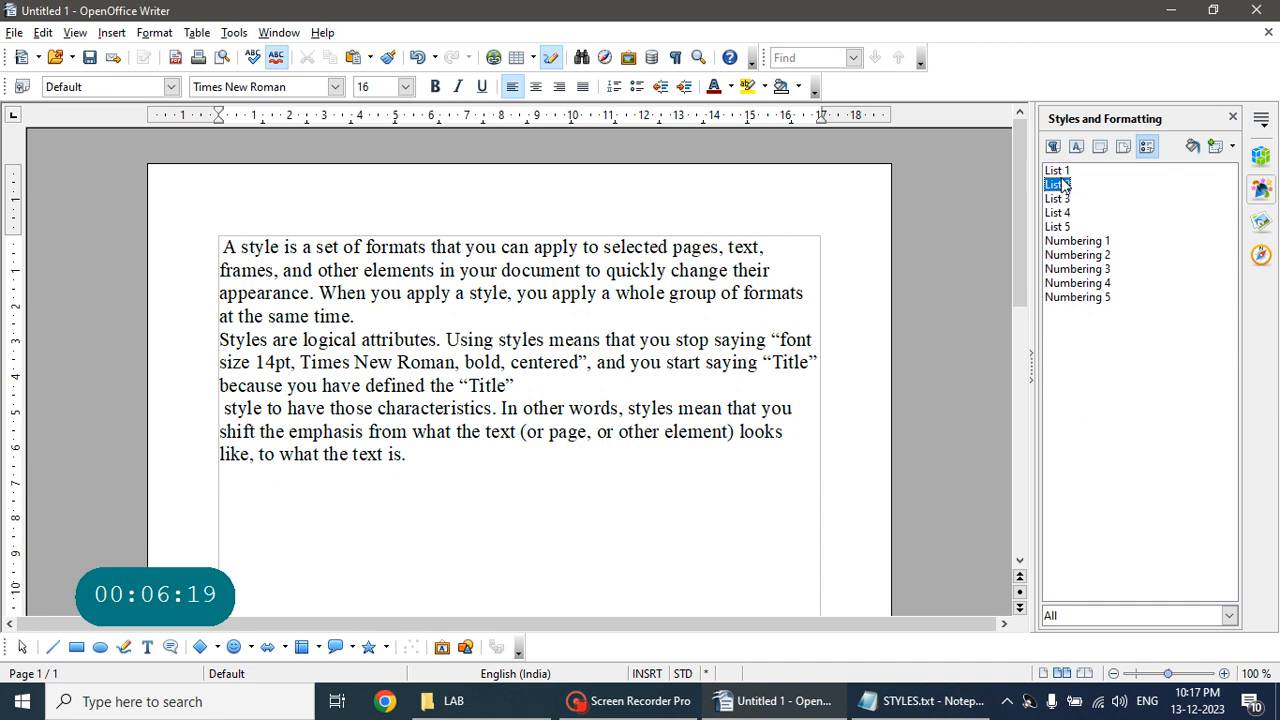
pyautogui.doubleClick(1060, 184)
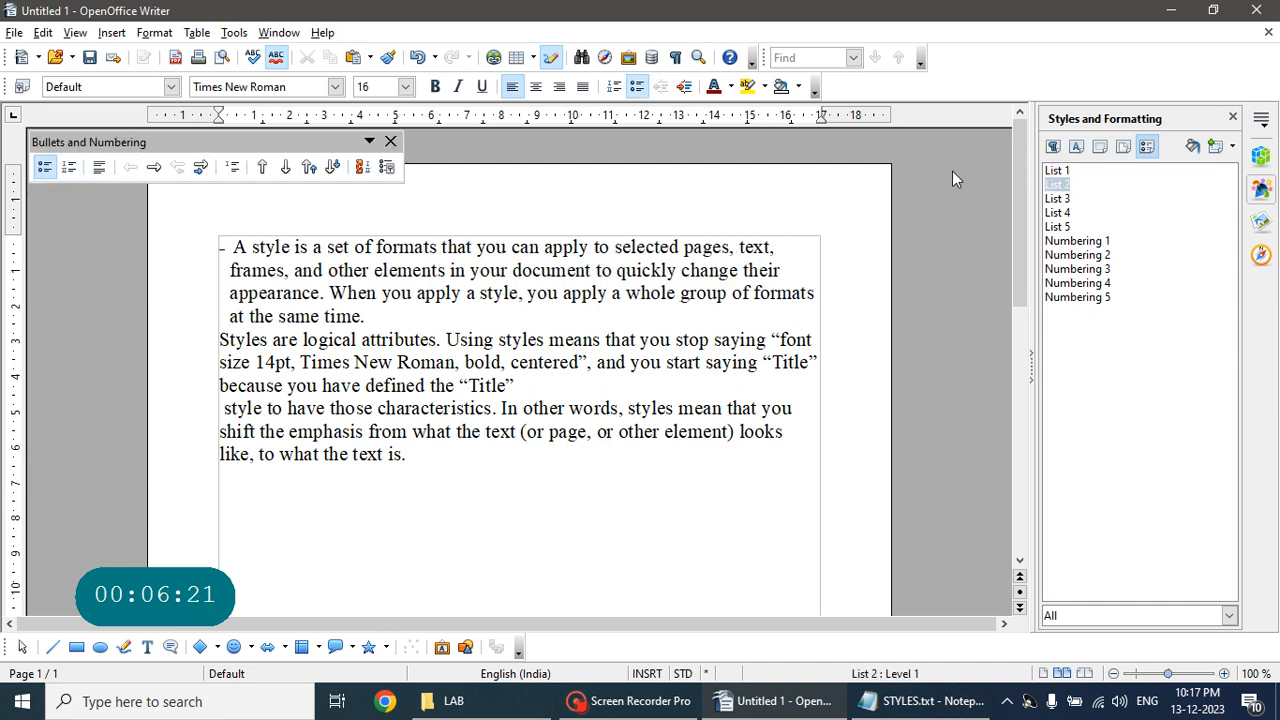
pyautogui.hotkey('ctrl', 'z')
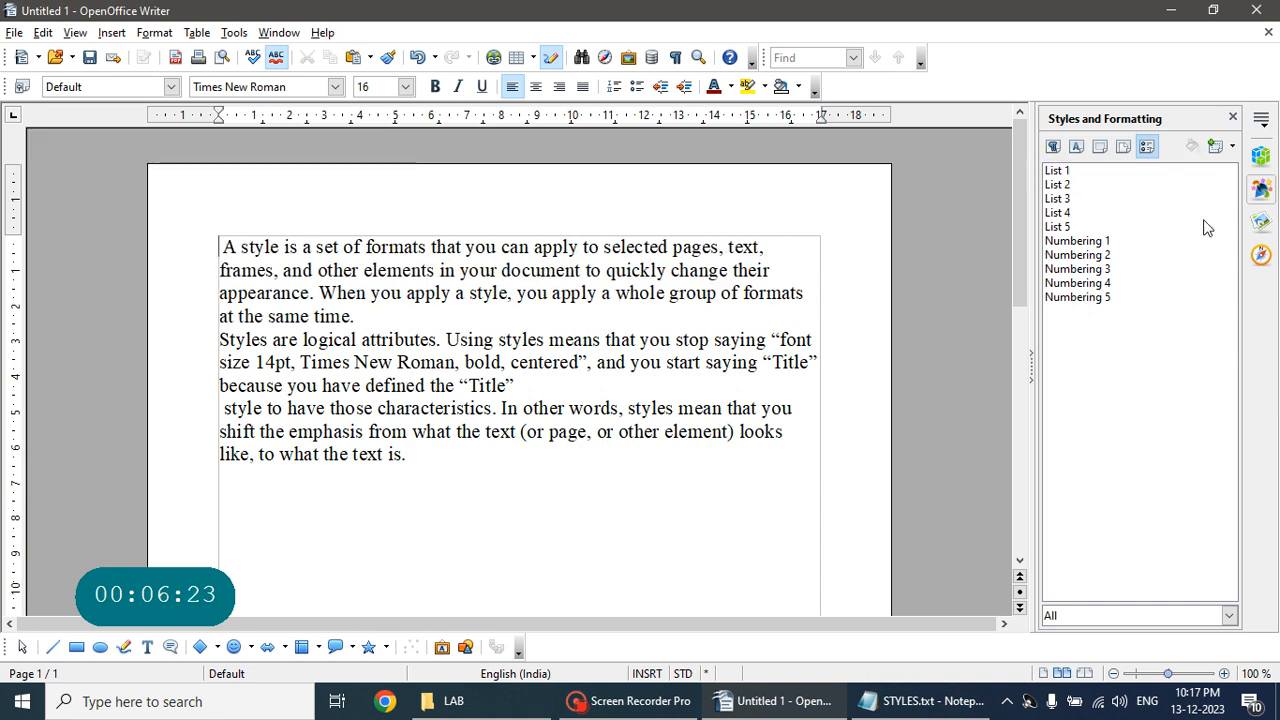
# Apply the List 3 list style to the first paragraph and add an empty list item below it
pyautogui.click(1079, 200)
pyautogui.doubleClick(1079, 200)
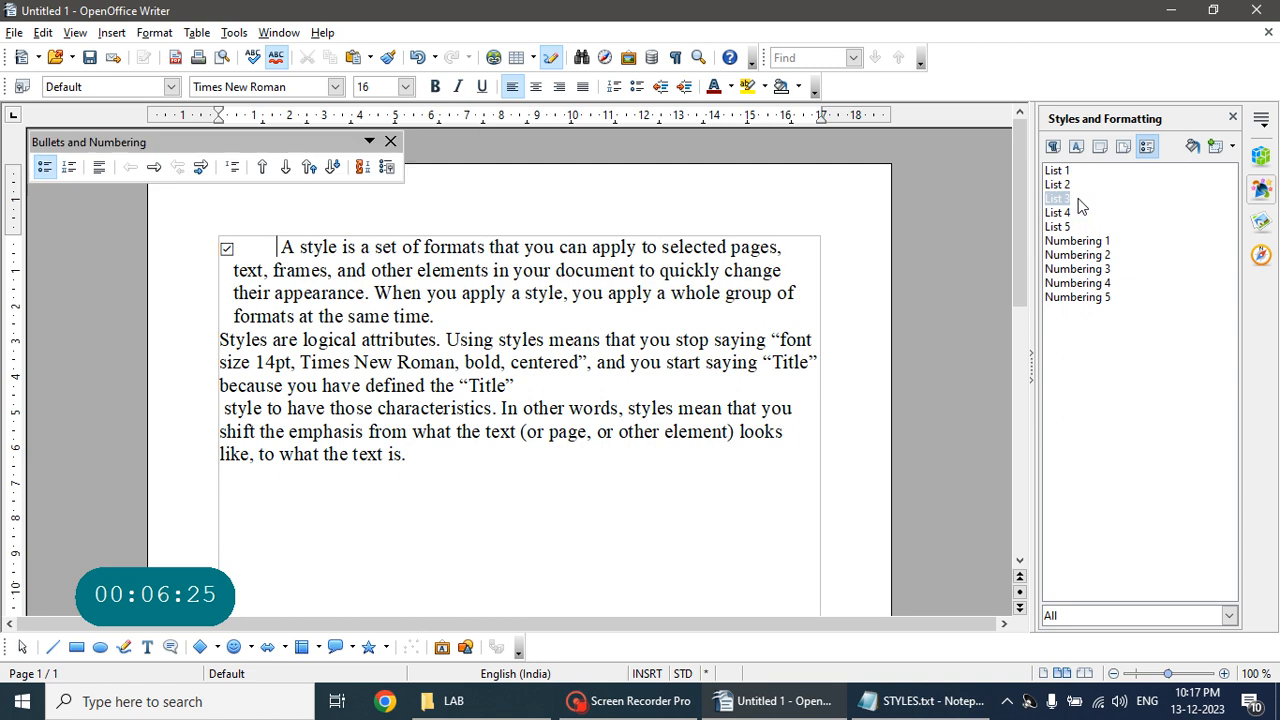
pyautogui.click(495, 318)
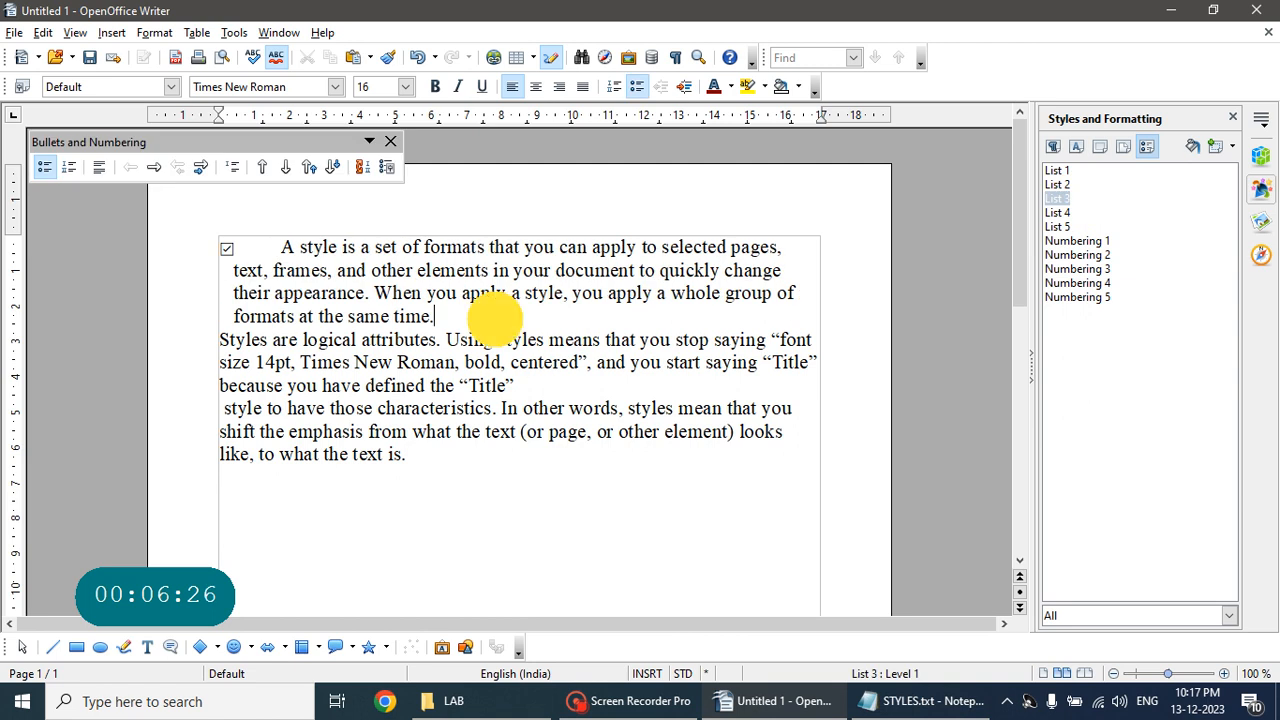
pyautogui.press('Return')
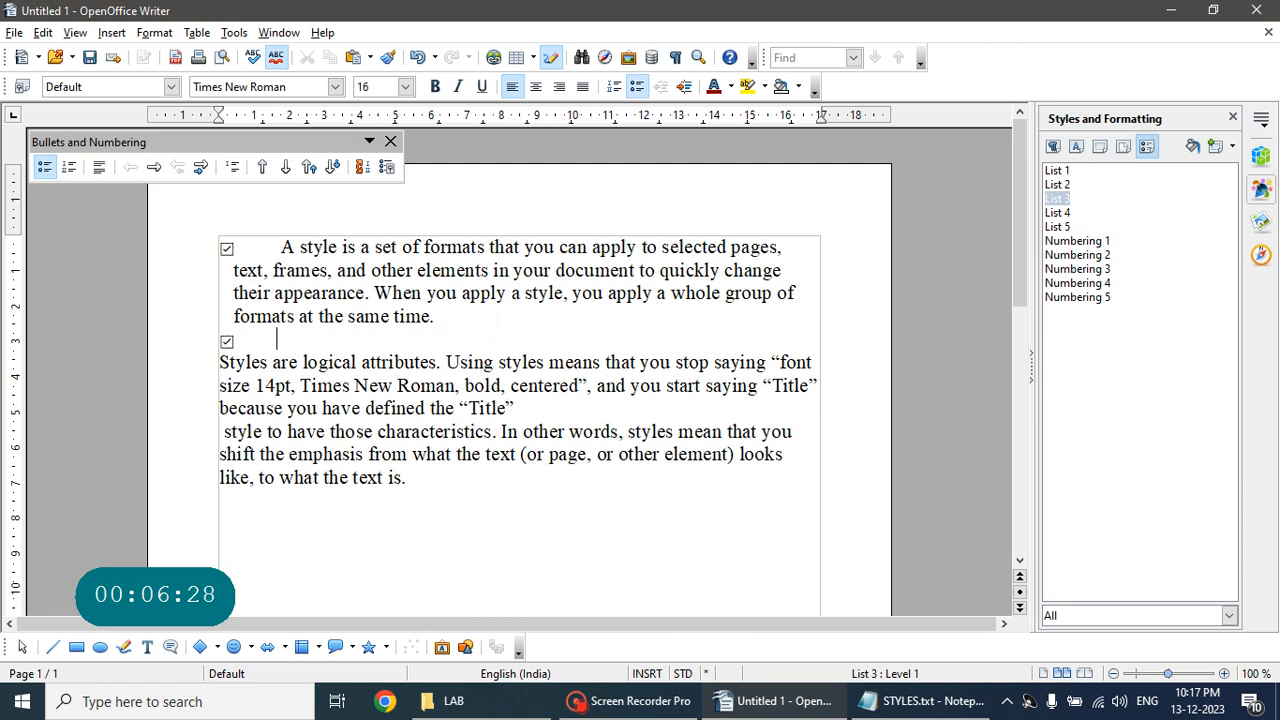
# Insert an empty line after the line ending in “Title”
pyautogui.click(281, 408)
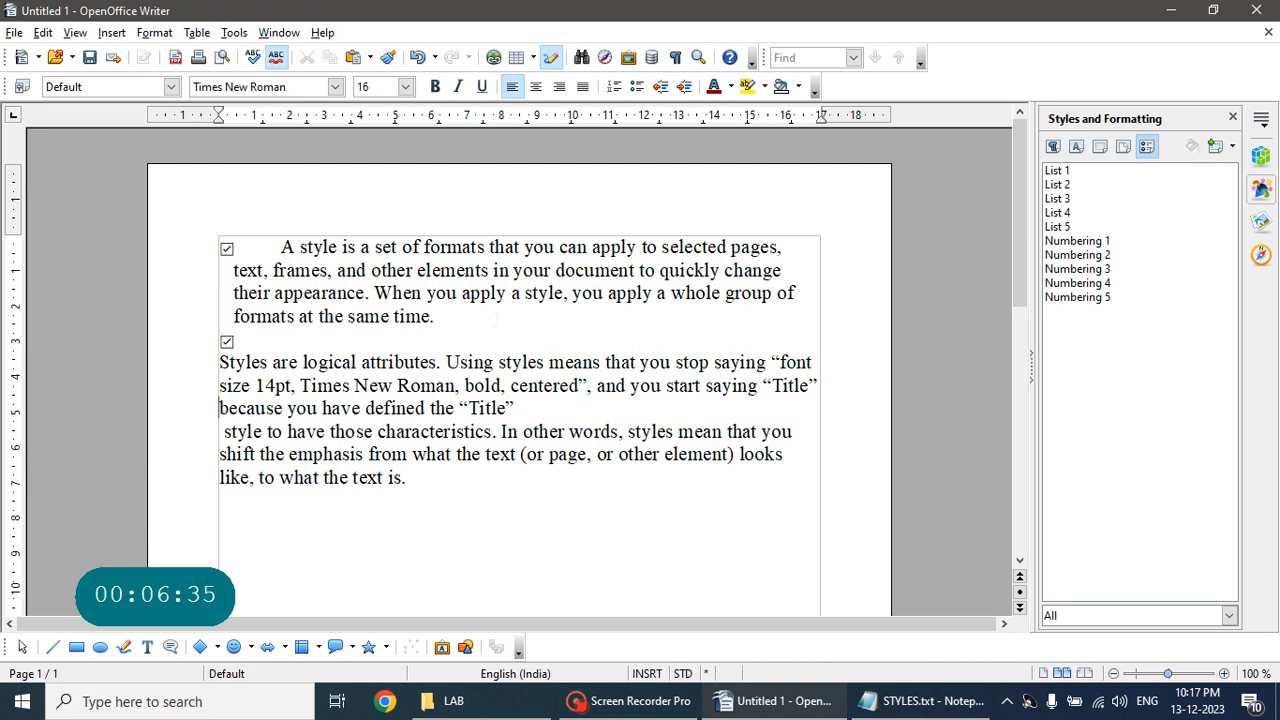
pyautogui.press('Right')
pyautogui.press('Right')
pyautogui.press('Right')
pyautogui.press('Right')
pyautogui.press('Right')
pyautogui.press('Right')
pyautogui.press('Right')
pyautogui.press('Right')
pyautogui.press('Right')
pyautogui.press('Right')
pyautogui.press('Right')
pyautogui.press('Right')
pyautogui.press('Right')
pyautogui.press('Right')
pyautogui.press('Right')
pyautogui.press('Right')
pyautogui.press('Right')
pyautogui.press('Right')
pyautogui.press('Right')
pyautogui.press('Right')
pyautogui.press('Right')
pyautogui.press('Right')
pyautogui.press('Return')
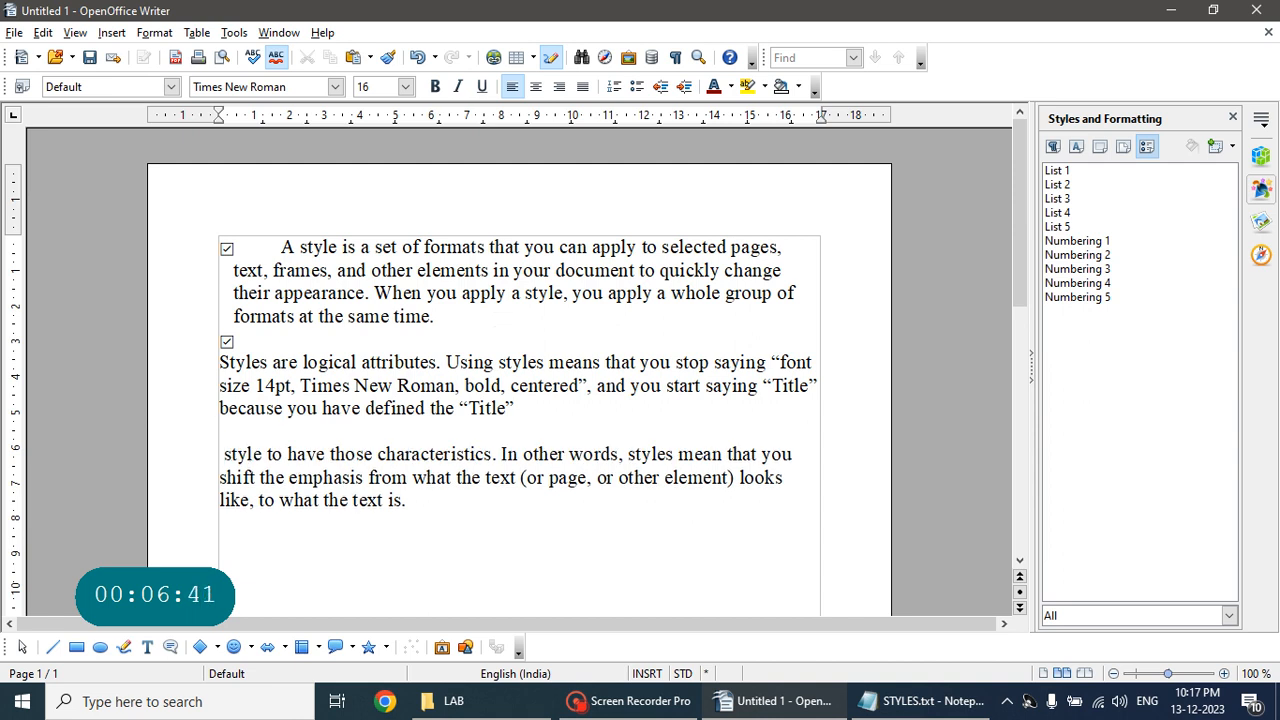
# Try the List 3 and List 4 styles on the last paragraph and settle on List 5
pyautogui.click(222, 458)
pyautogui.click(222, 458)
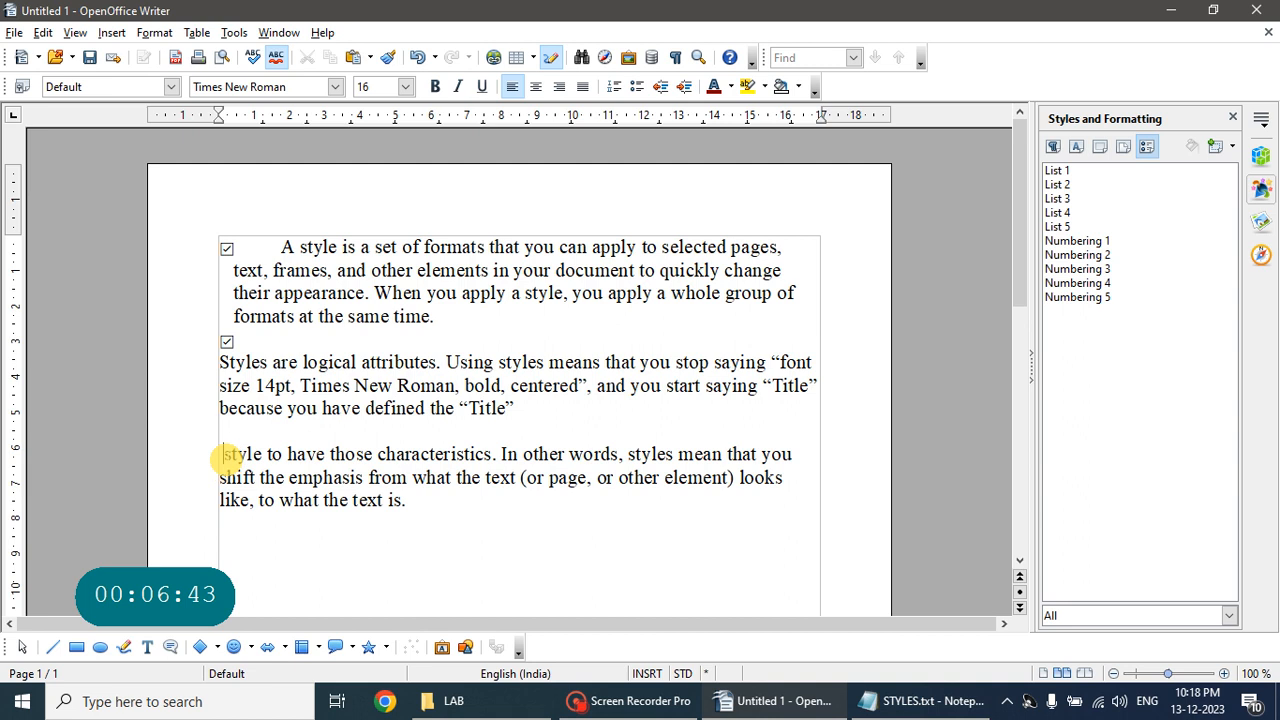
pyautogui.doubleClick(1069, 198)
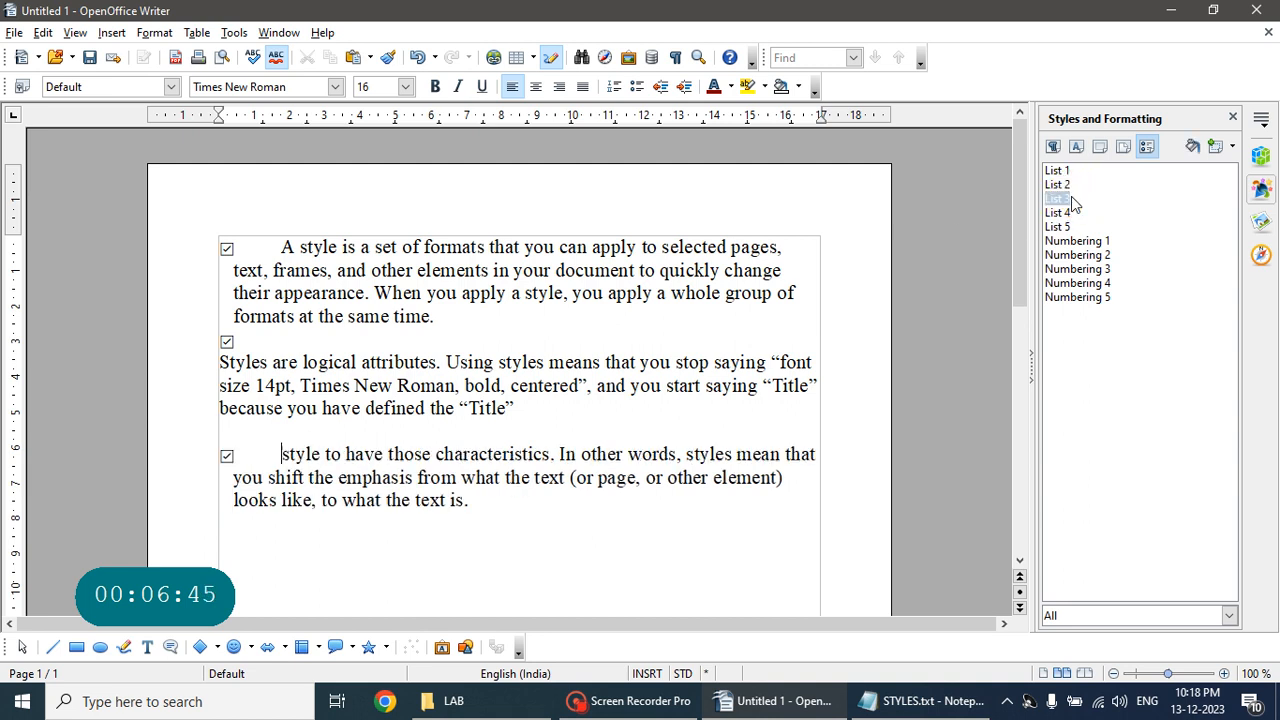
pyautogui.doubleClick(1067, 213)
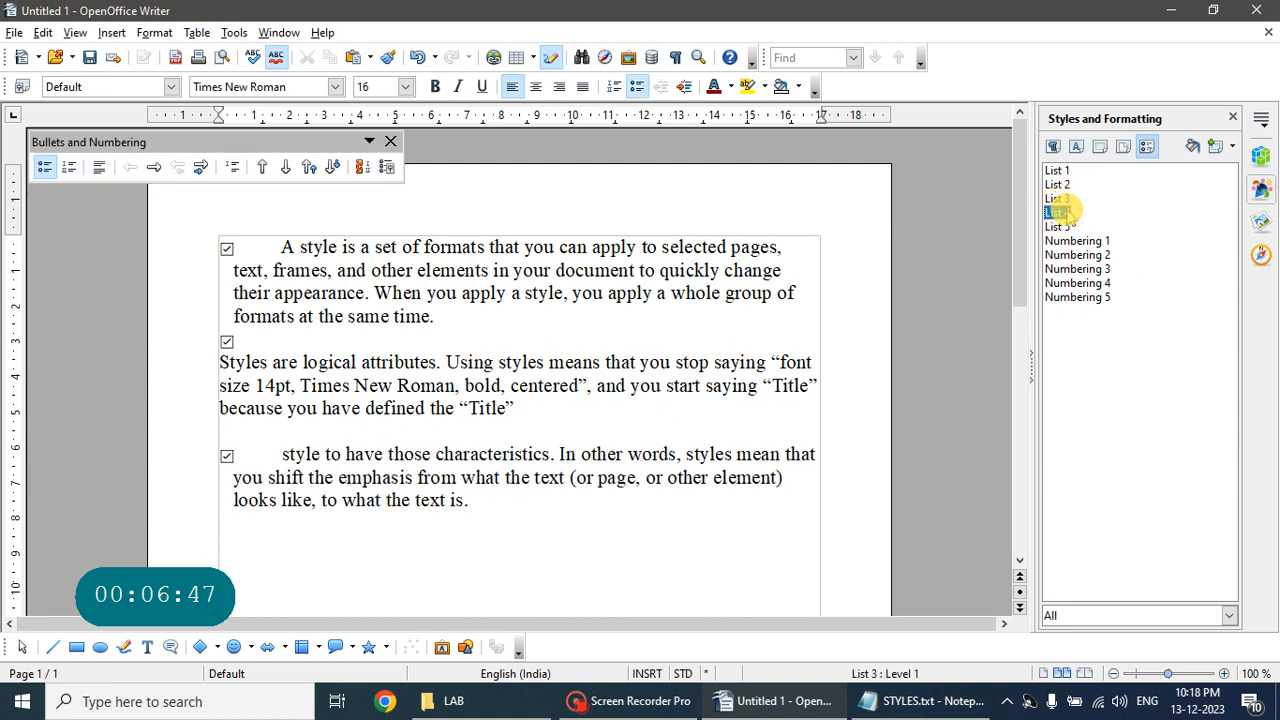
pyautogui.doubleClick(1063, 228)
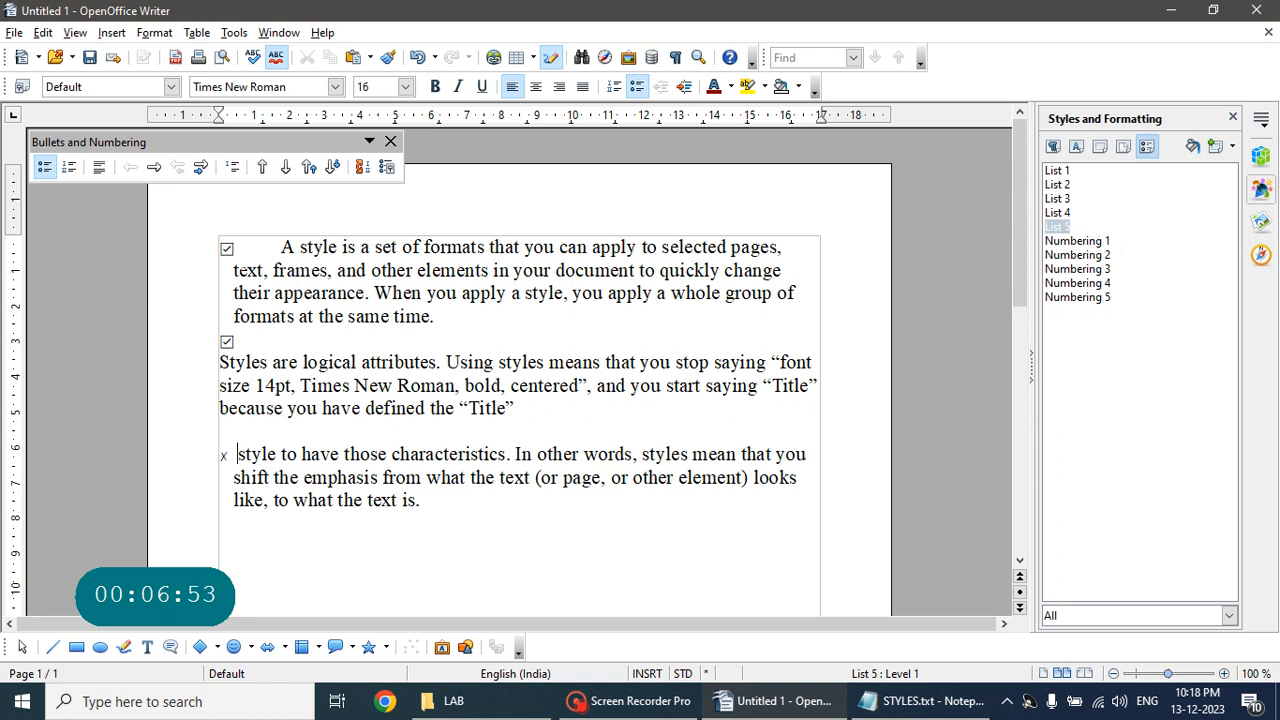
# Apply the Numbering 1 through Numbering 5 list styles in turn to all the text, and settle on List 1
pyautogui.moveTo(251, 263); pyautogui.dragTo(457, 474)
pyautogui.click(265, 243)
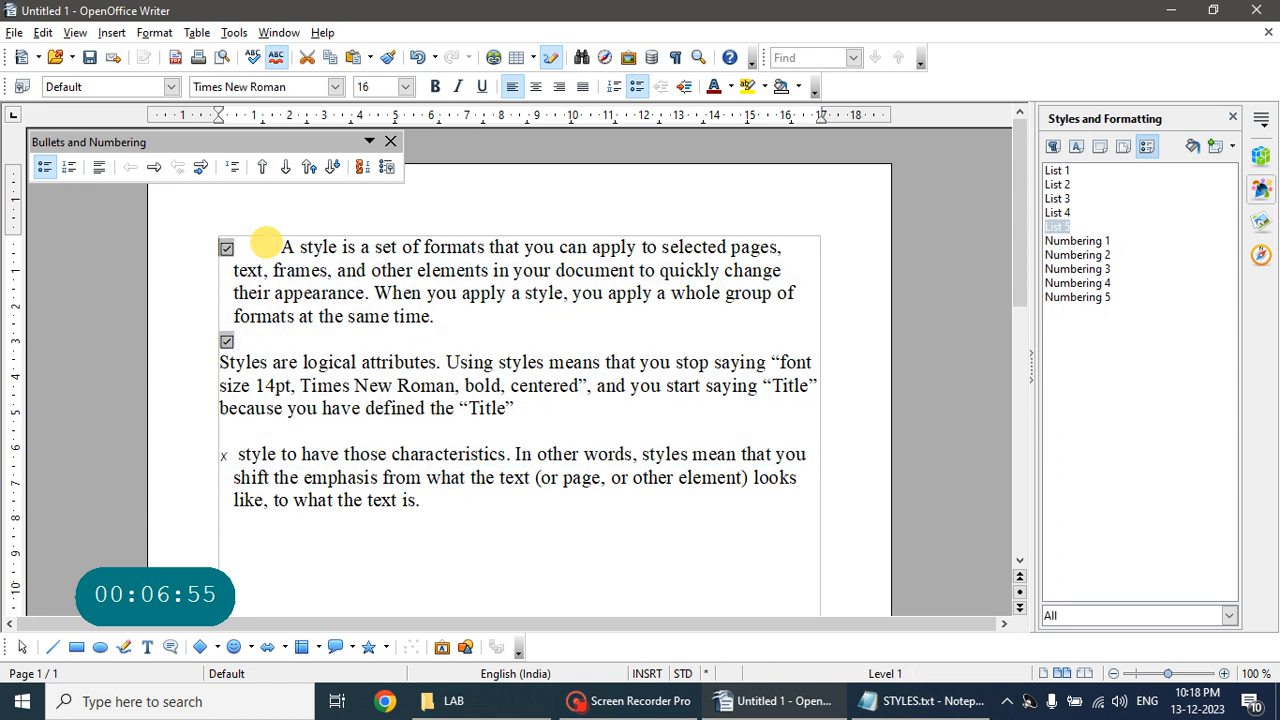
pyautogui.moveTo(265, 243); pyautogui.dragTo(486, 508)
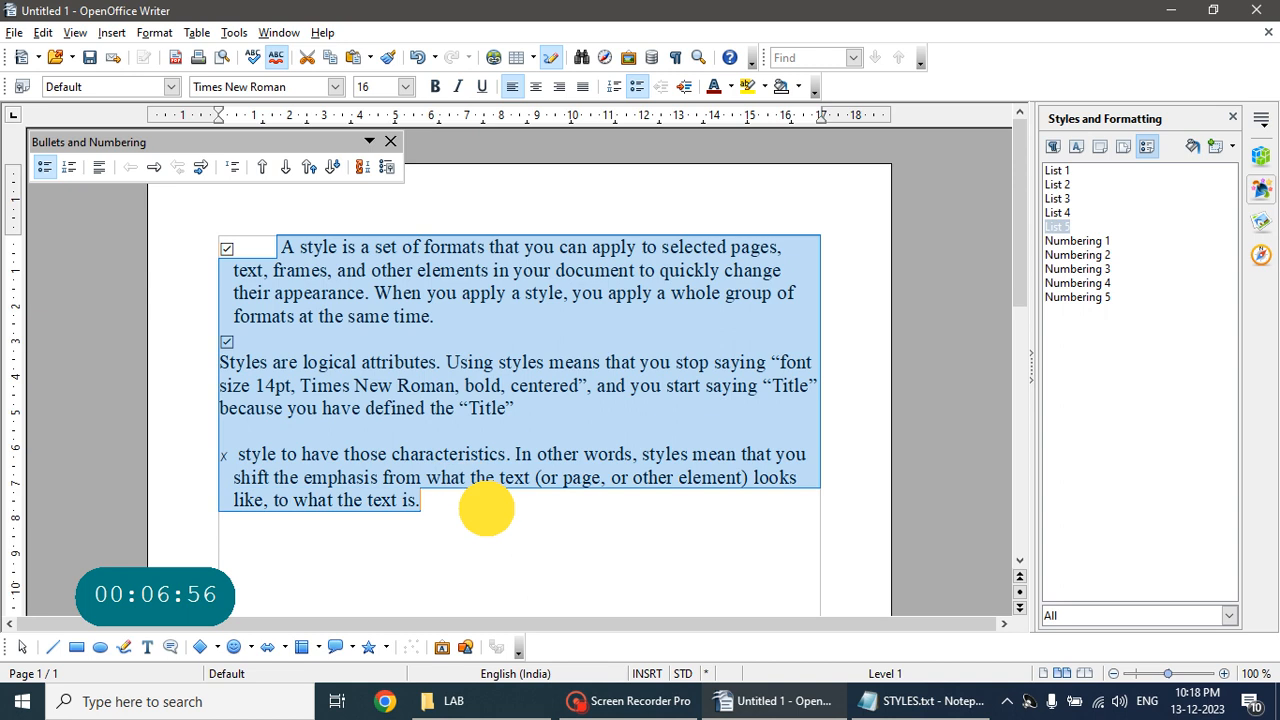
pyautogui.doubleClick(1094, 242)
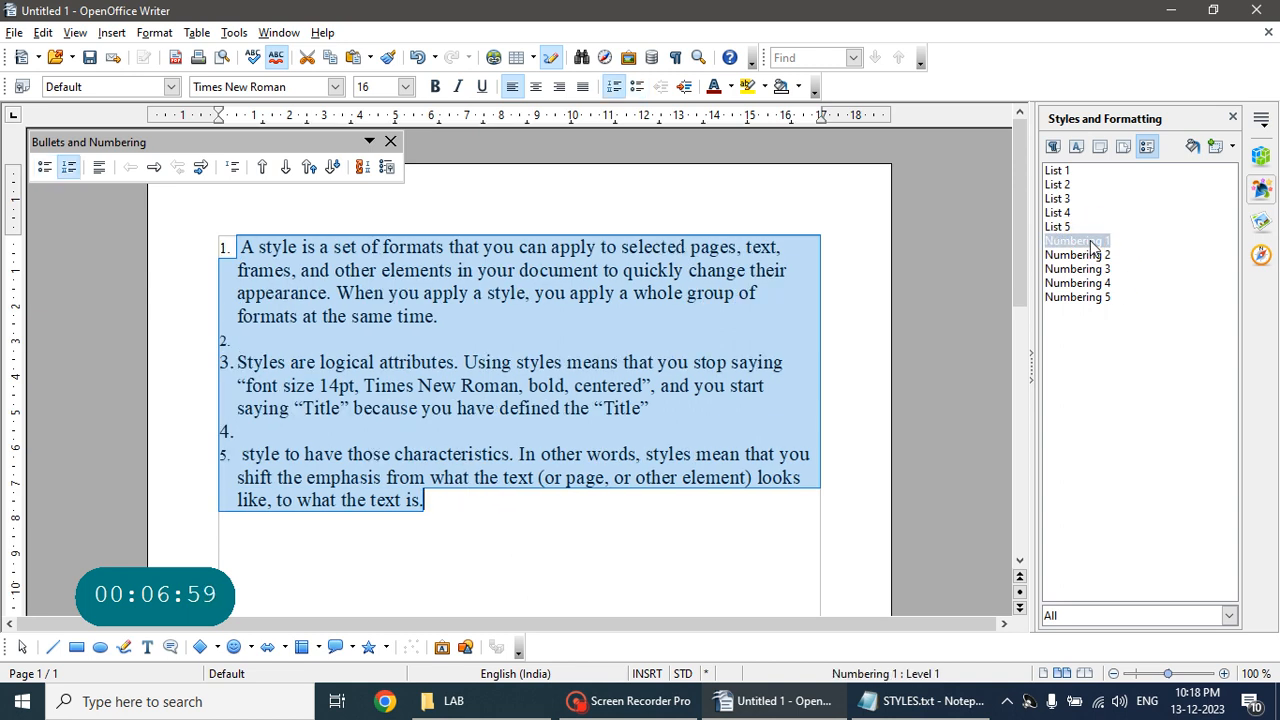
pyautogui.doubleClick(1087, 256)
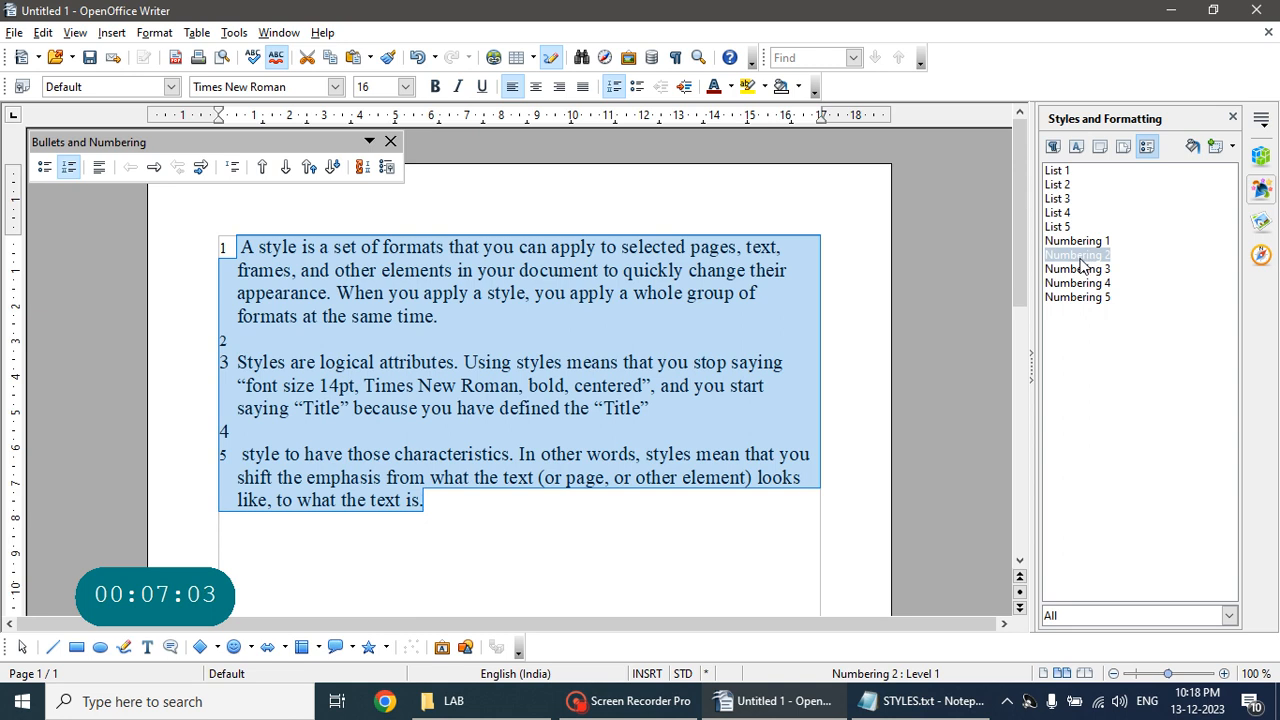
pyautogui.click(1080, 268)
pyautogui.doubleClick(1080, 268)
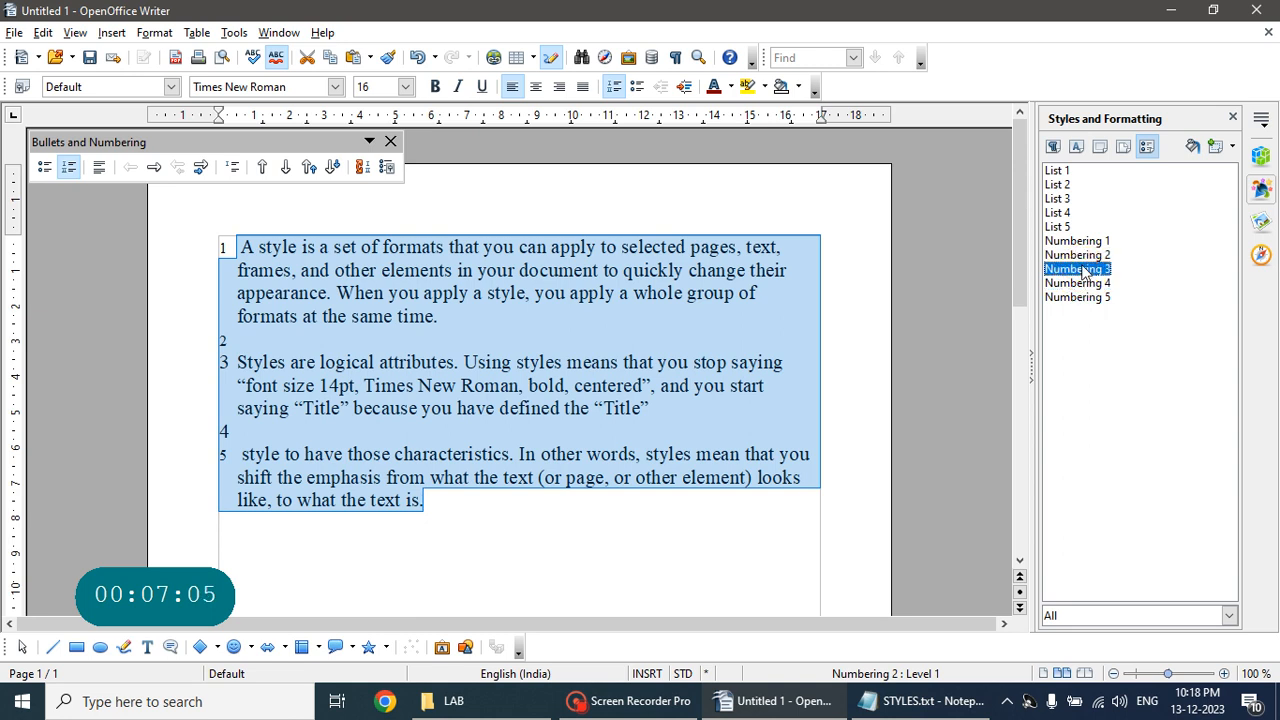
pyautogui.doubleClick(1078, 284)
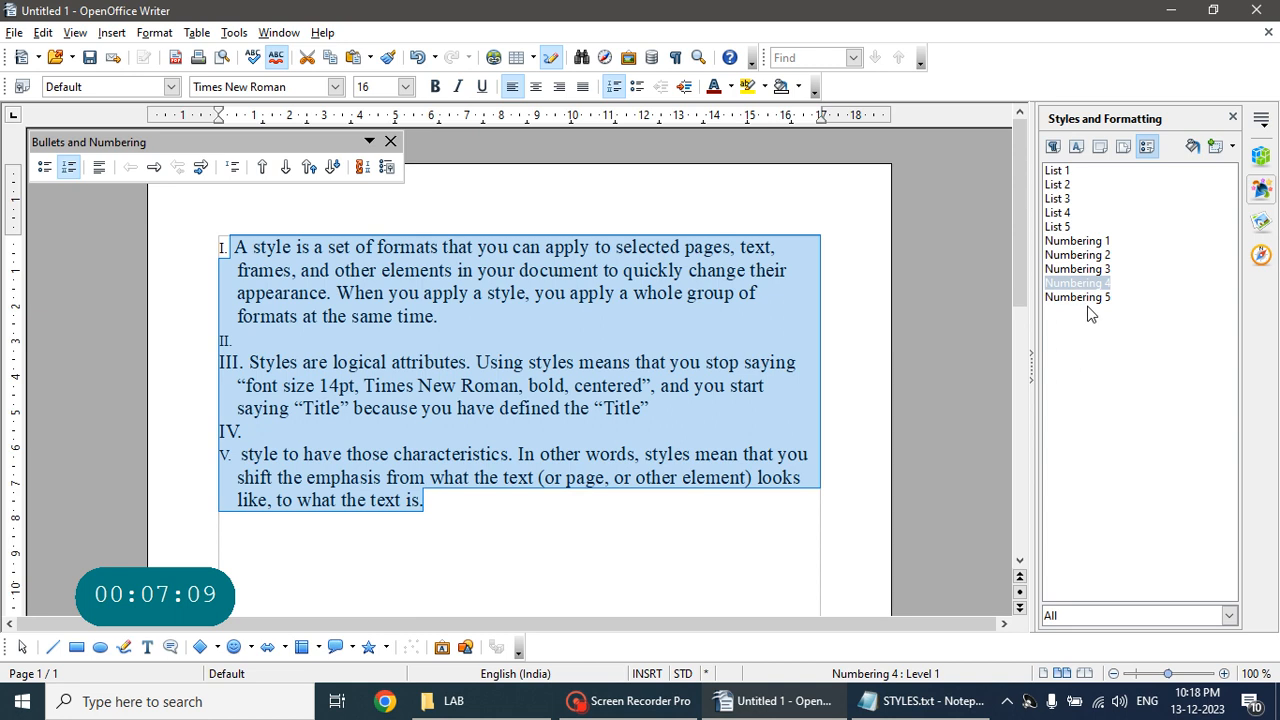
pyautogui.doubleClick(1086, 297)
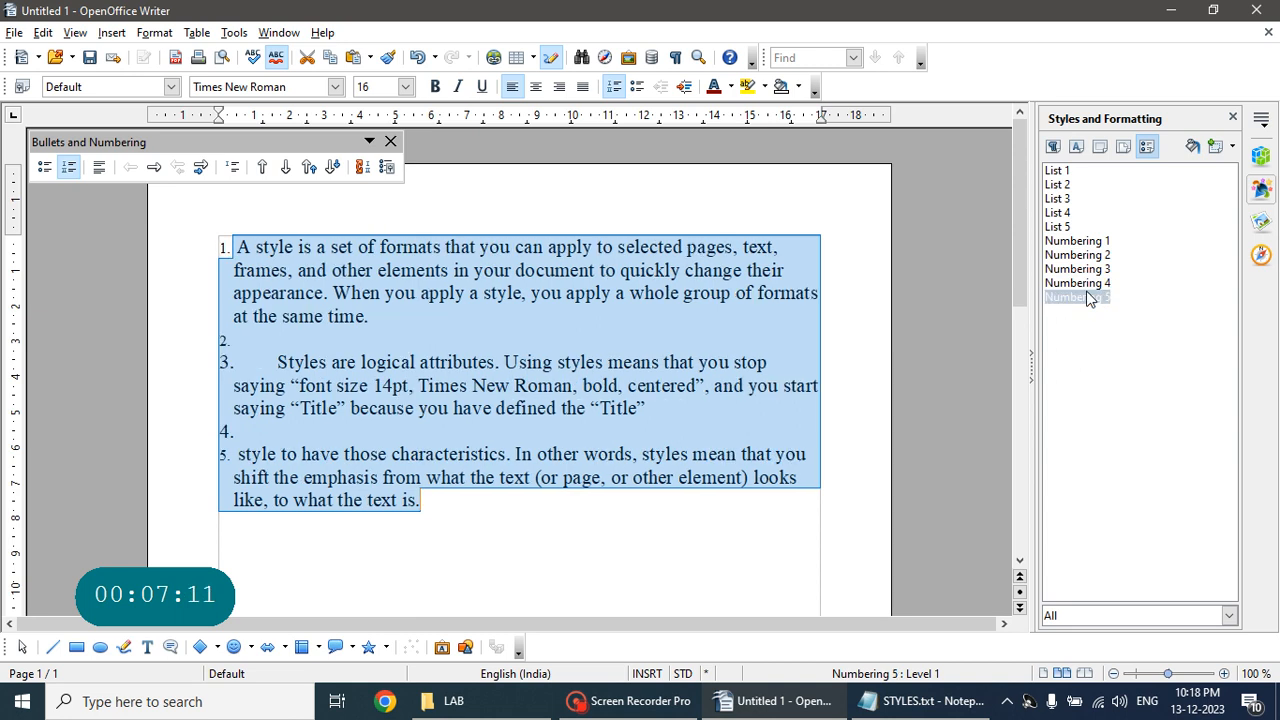
pyautogui.click(1063, 176)
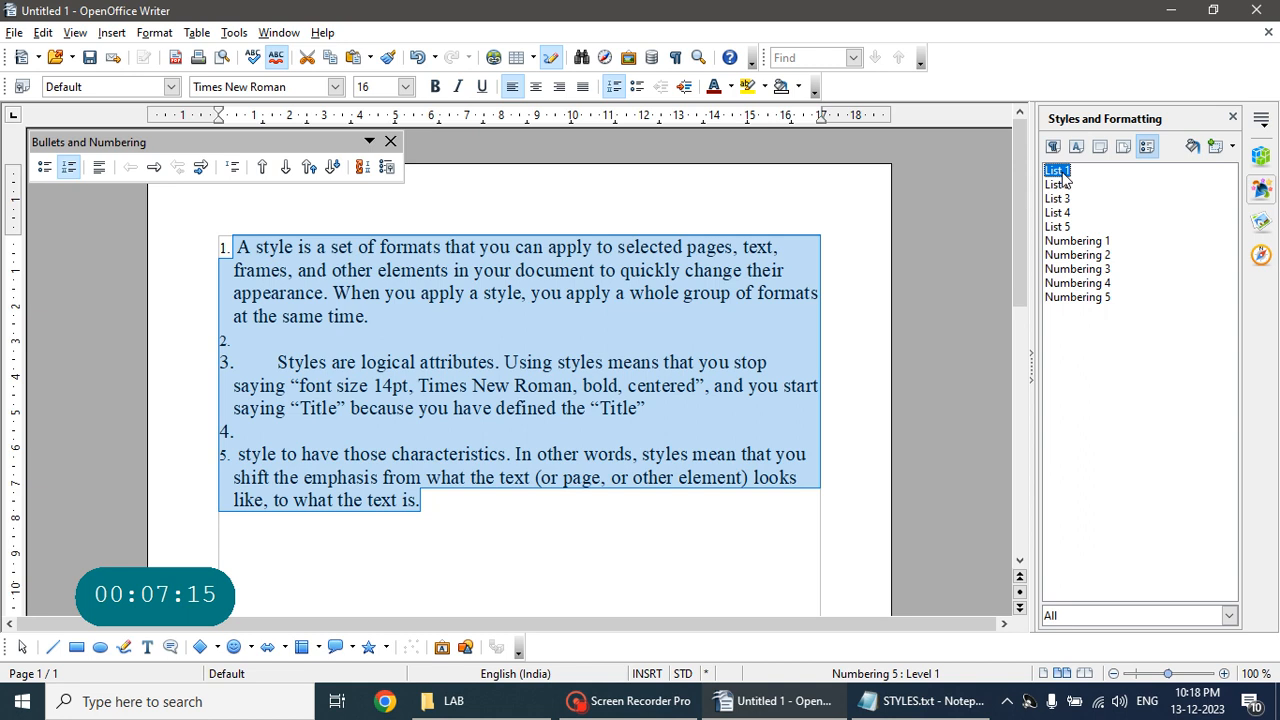
pyautogui.doubleClick(1062, 176)
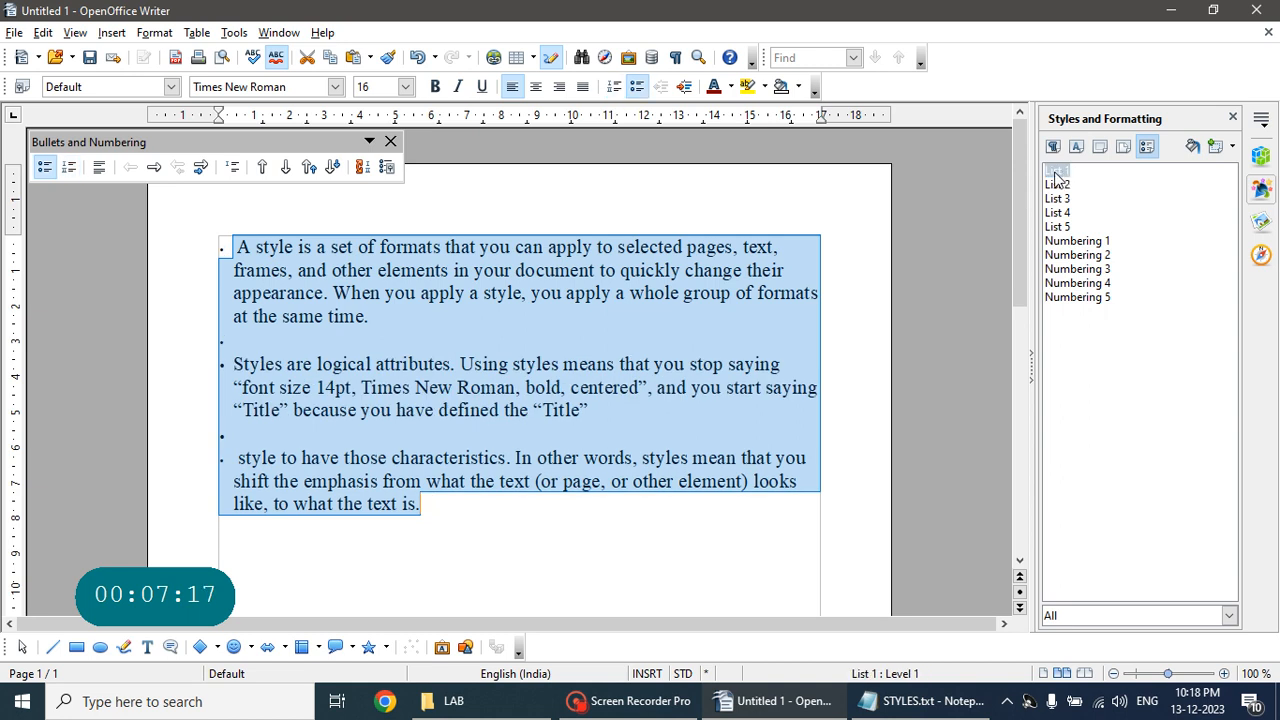
# Remove the first paragraph's bullet and indent, and delete the empty list item below it
pyautogui.click(235, 248)
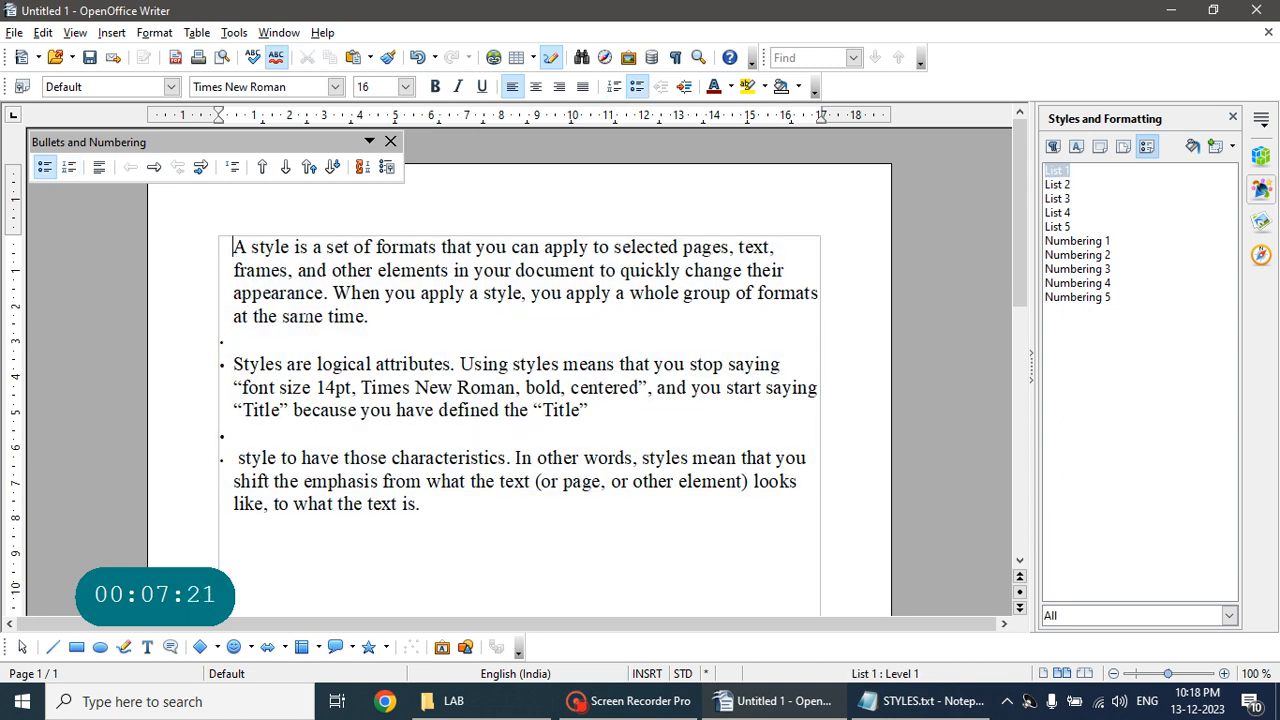
pyautogui.press('BackSpace')
pyautogui.press('Down')
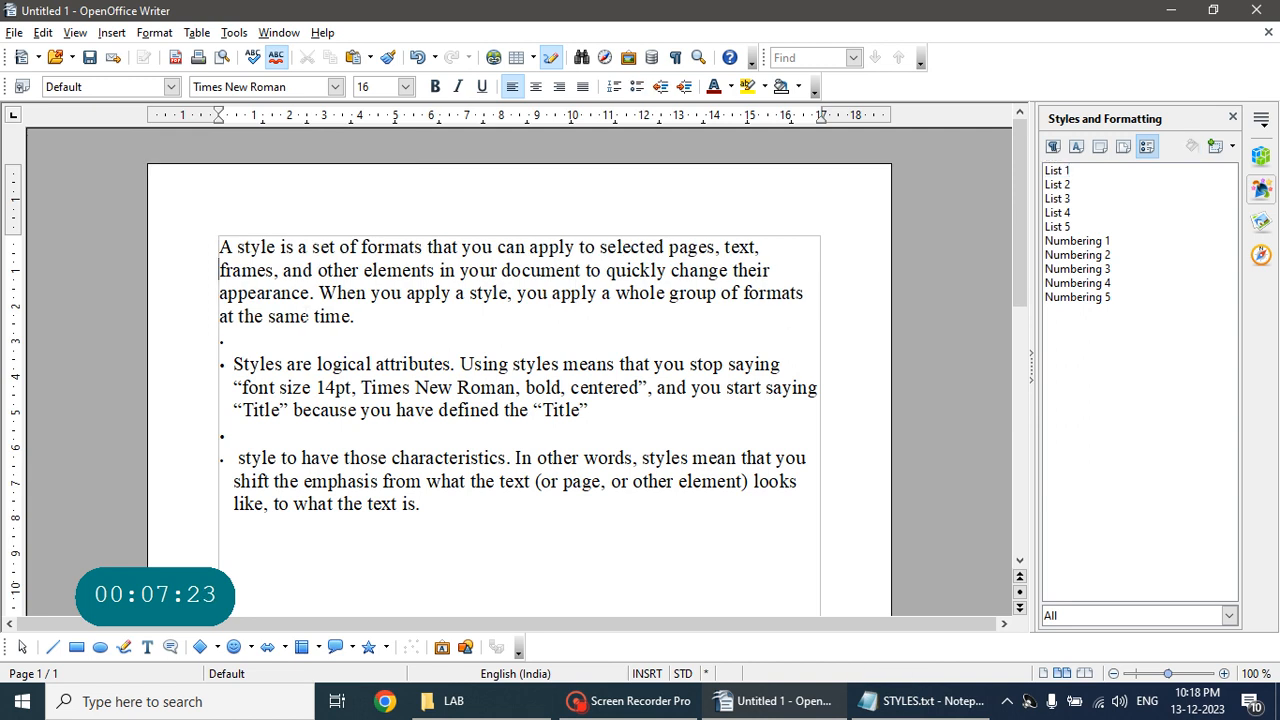
pyautogui.press('Down')
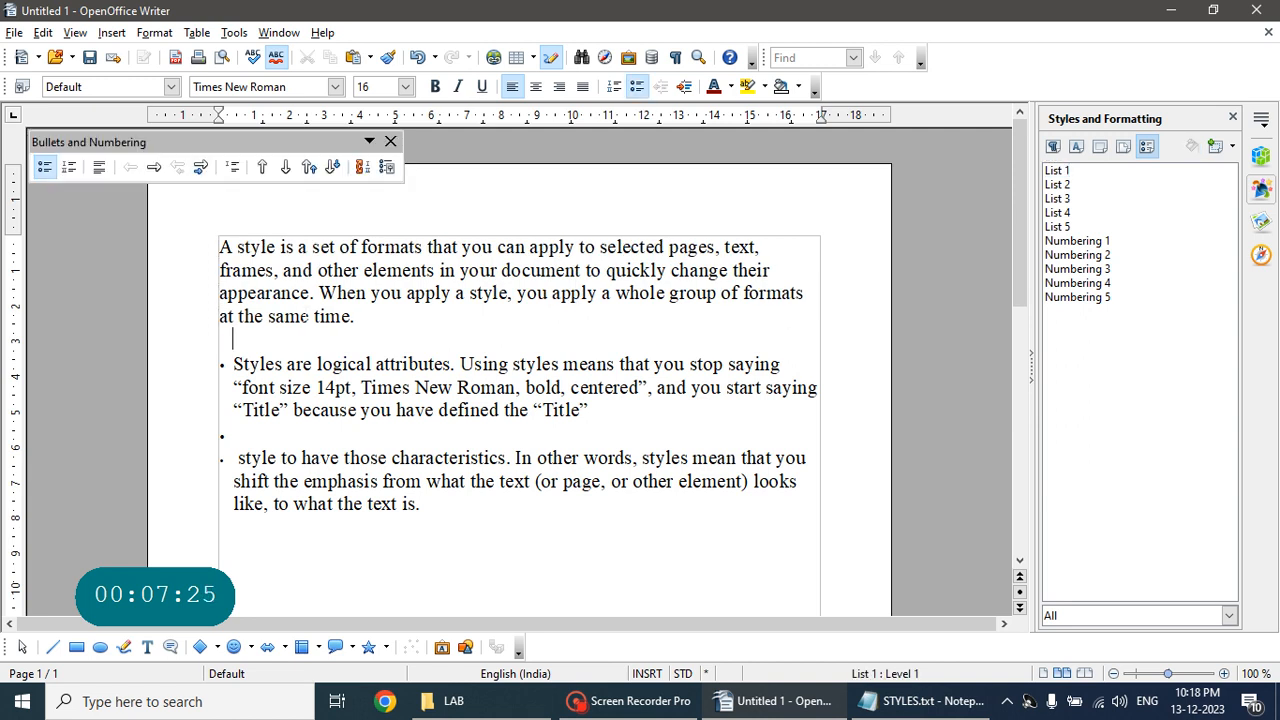
pyautogui.press('BackSpace')
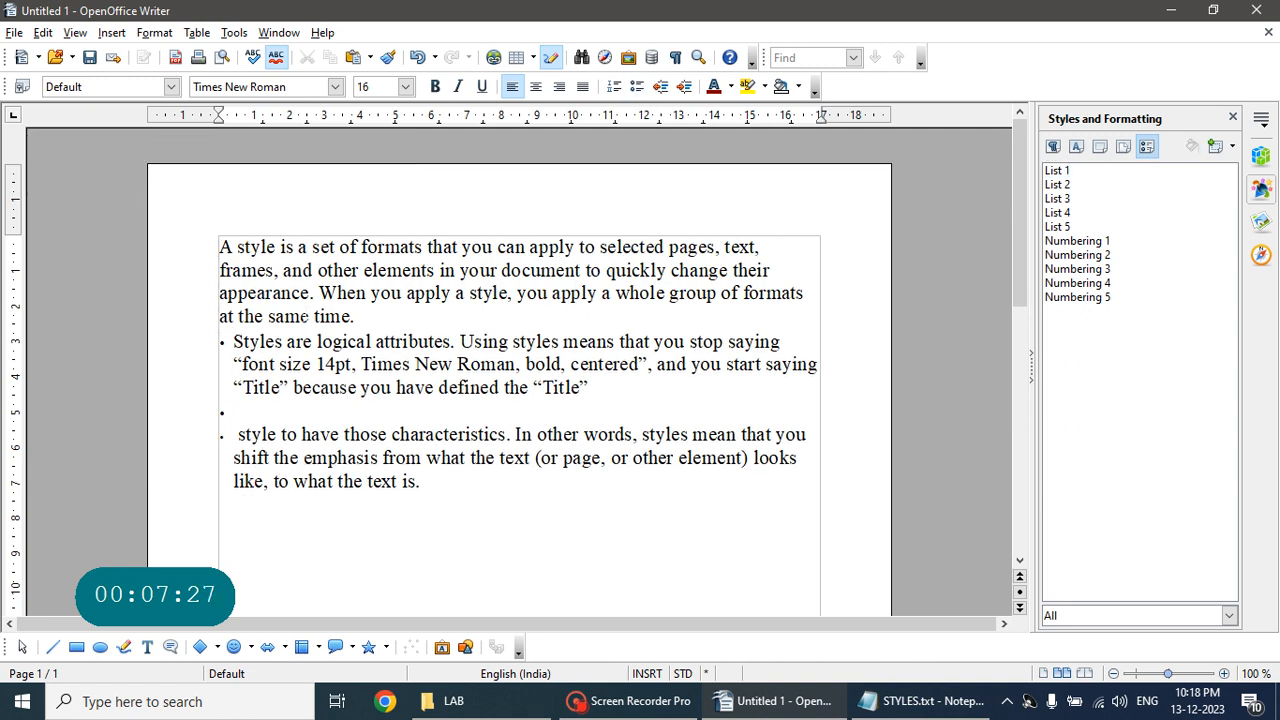
# Remove the bullet before “Styles are logical attributes” and join that paragraph to the end of the first one
pyautogui.press('Down')
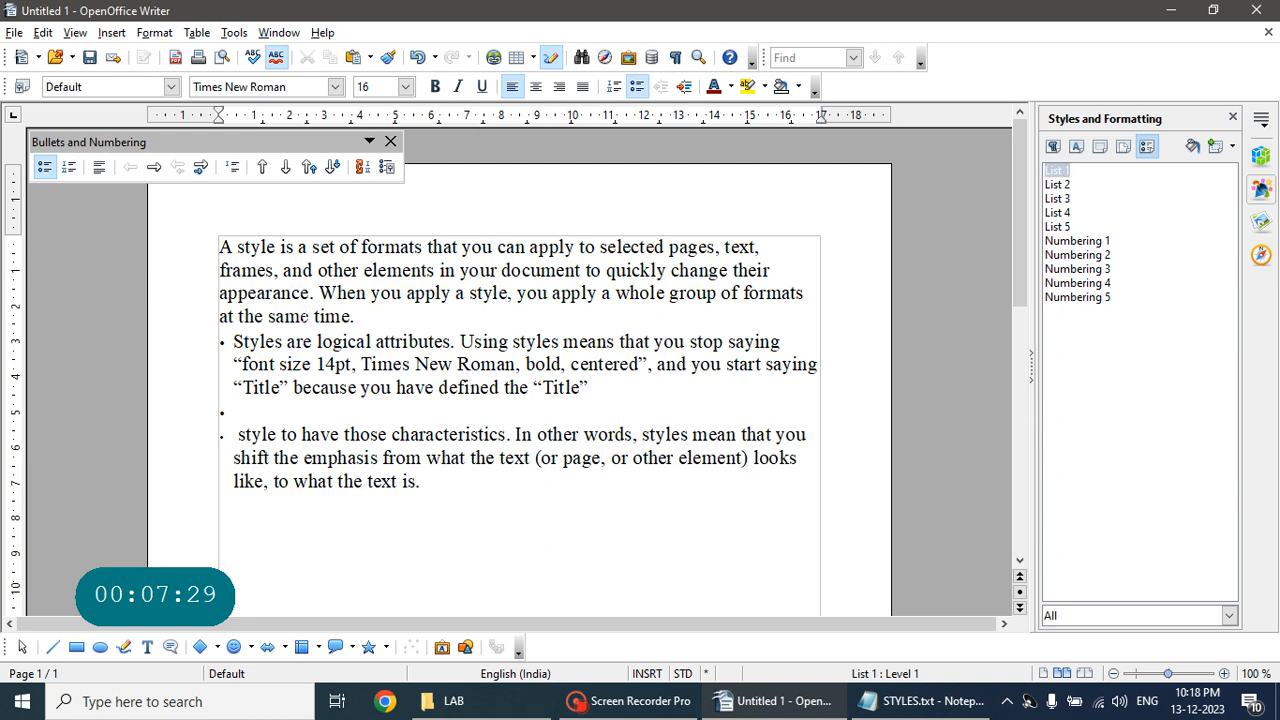
pyautogui.press('Left')
pyautogui.press('Left')
pyautogui.press('Left')
pyautogui.press('Left')
pyautogui.press('Left')
pyautogui.press('Left')
pyautogui.press('Left')
pyautogui.press('Left')
pyautogui.press('Left')
pyautogui.press('Left')
pyautogui.press('Left')
pyautogui.press('BackSpace')
pyautogui.press('BackSpace')
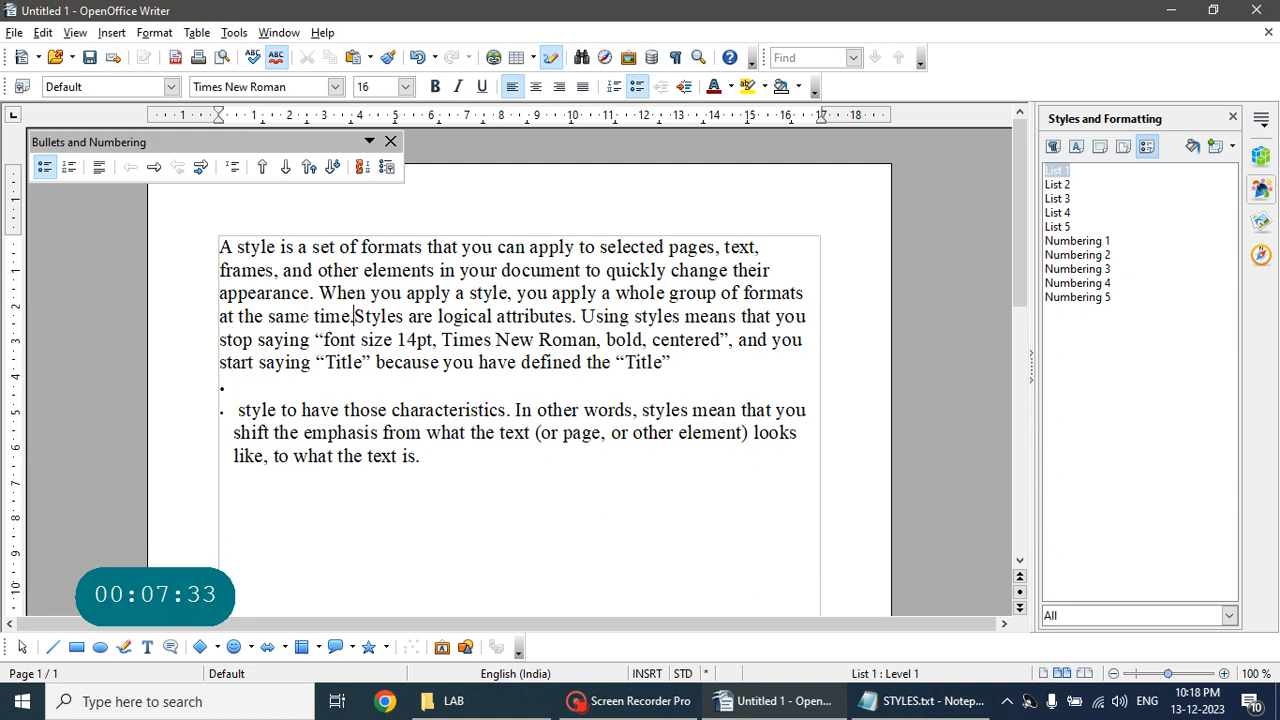
# Delete the empty list item above the last paragraph
pyautogui.press('Down')
pyautogui.press('Down')
pyautogui.press('Down')
pyautogui.press('BackSpace')
pyautogui.press('BackSpace')
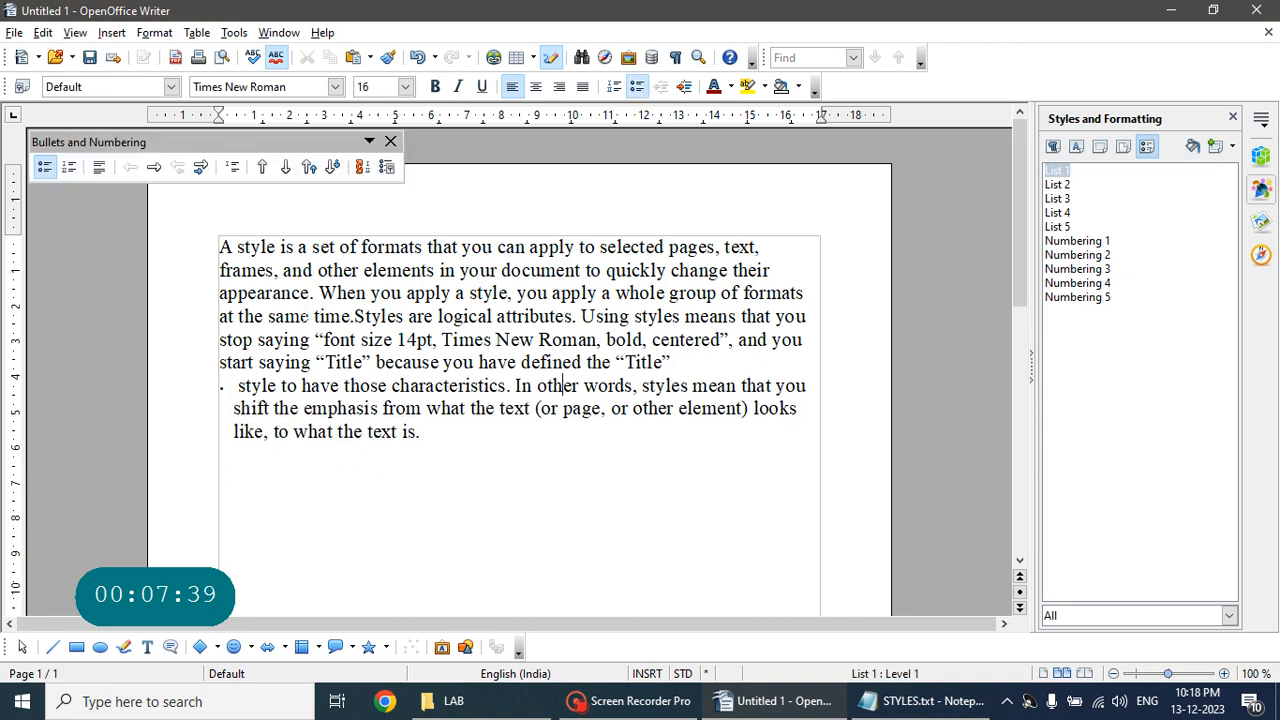
# Remove the last paragraph's leading space and bullet and join it to the preceding text after “Title”
pyautogui.press('Left')
pyautogui.press('Left')
pyautogui.press('Left')
pyautogui.press('Left')
pyautogui.press('Left')
pyautogui.press('Left')
pyautogui.press('Left')
pyautogui.press('Left')
pyautogui.press('Left')
pyautogui.press('Left')
pyautogui.press('Left')
pyautogui.press('Left')
pyautogui.press('Left')
pyautogui.press('Left')
pyautogui.press('Left')
pyautogui.press('Left')
pyautogui.press('Left')
pyautogui.press('Left')
pyautogui.press('Left')
pyautogui.press('Left')
pyautogui.press('Left')
pyautogui.press('BackSpace')
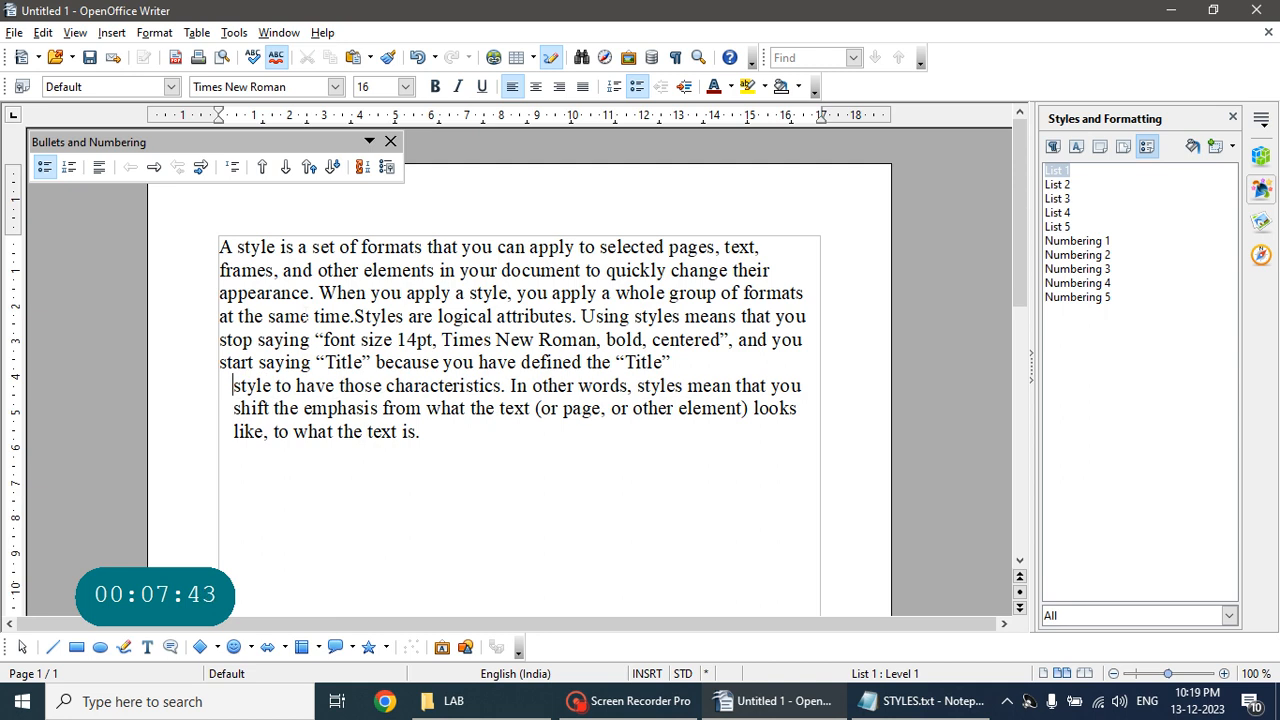
pyautogui.press('BackSpace')
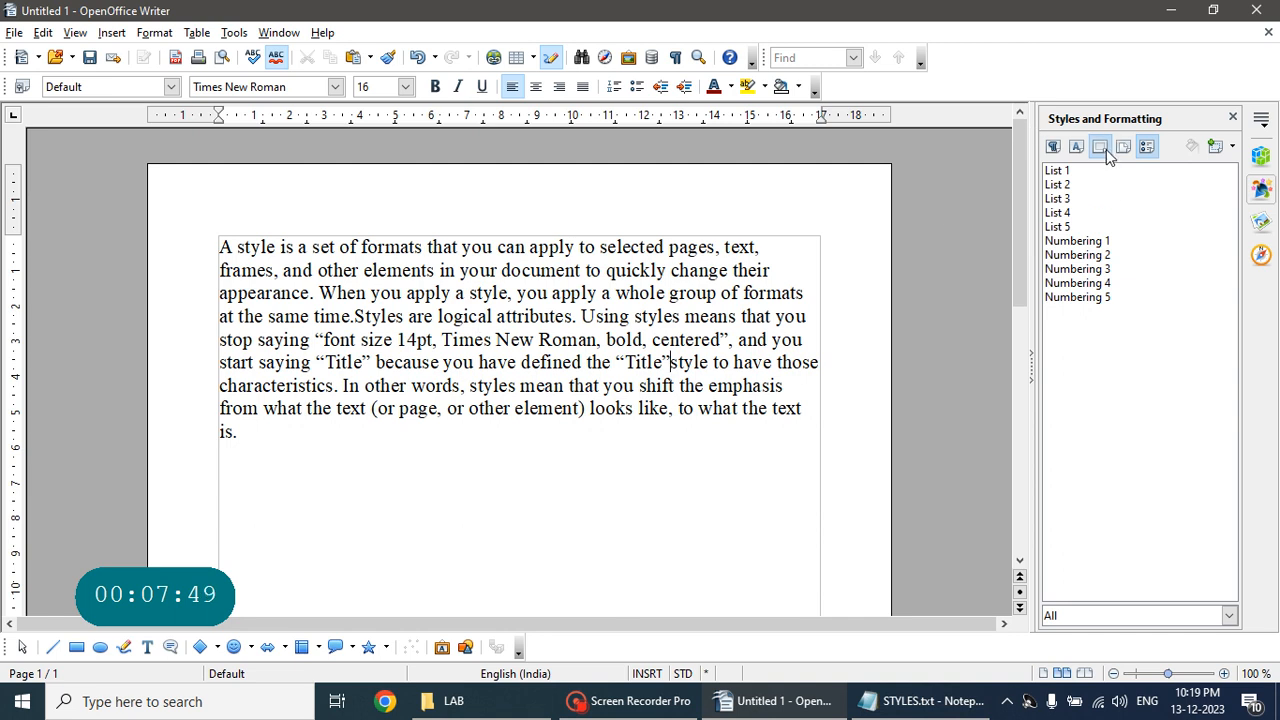
# Show the character styles and format the word “elements” in the second line with the Stencil font in red
pyautogui.click(1077, 151)
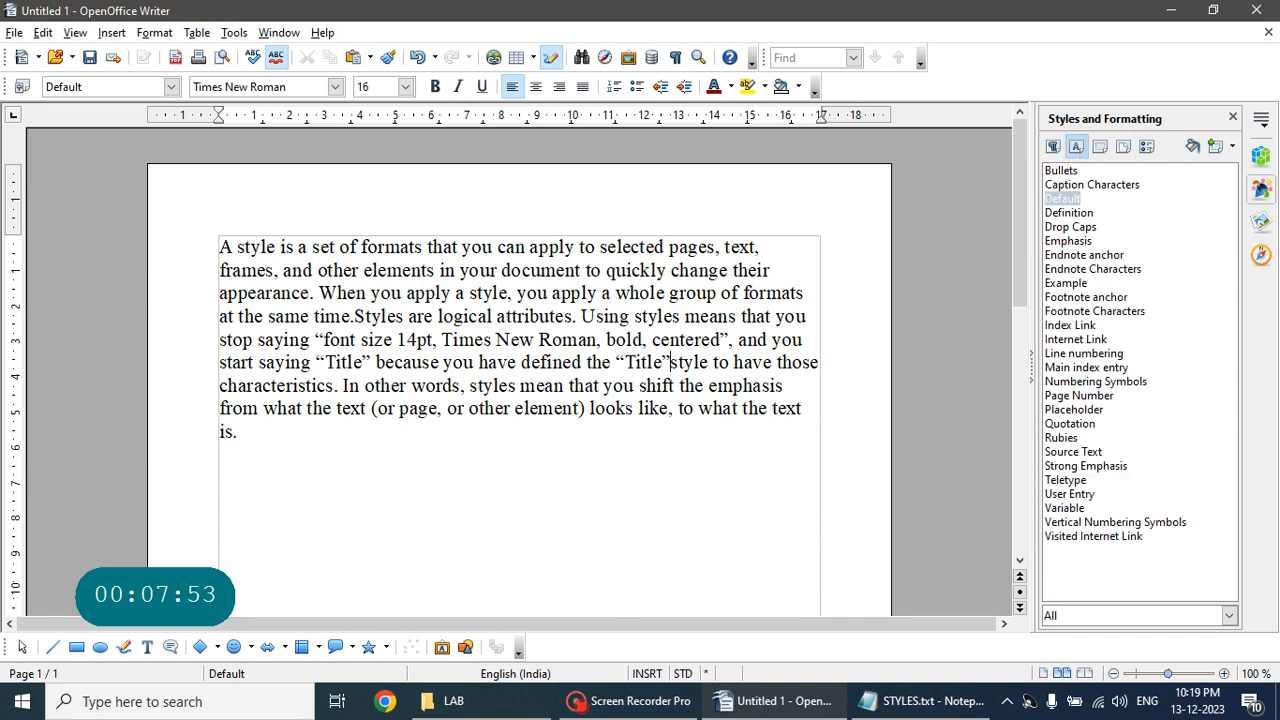
pyautogui.moveTo(356, 270); pyautogui.dragTo(437, 270)
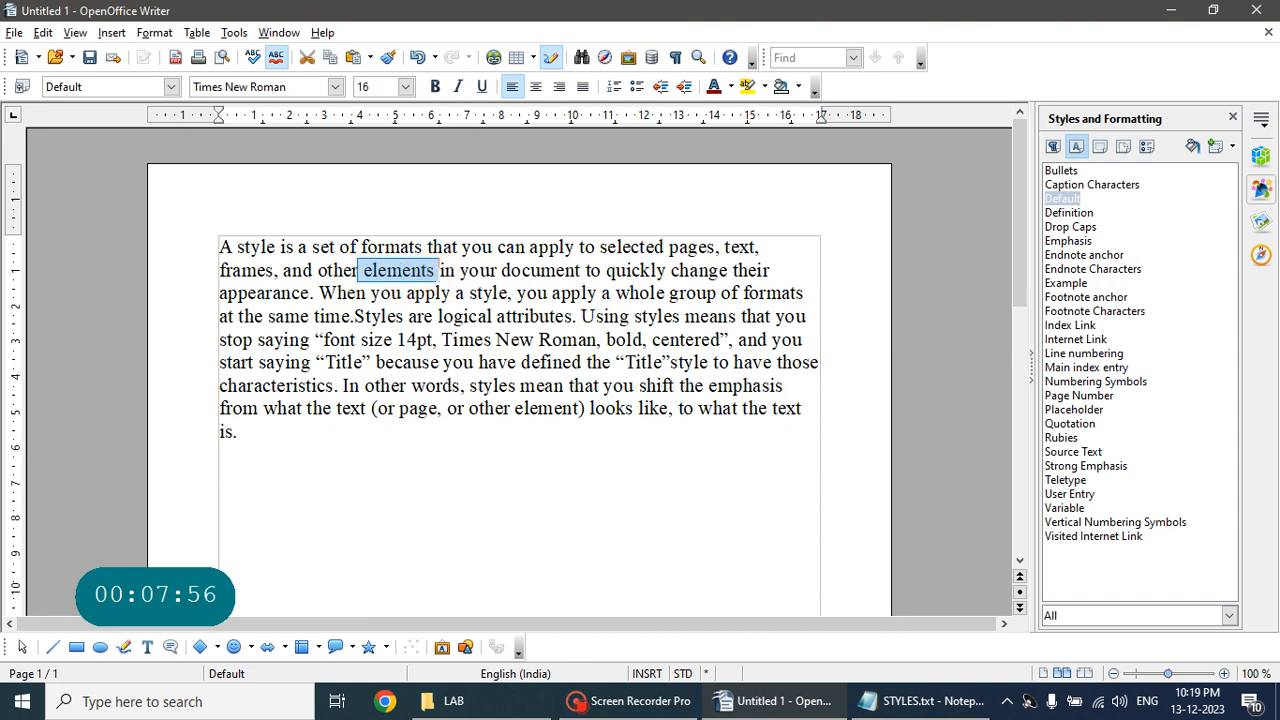
pyautogui.click(335, 87)
pyautogui.scroll(3, 343, 214)
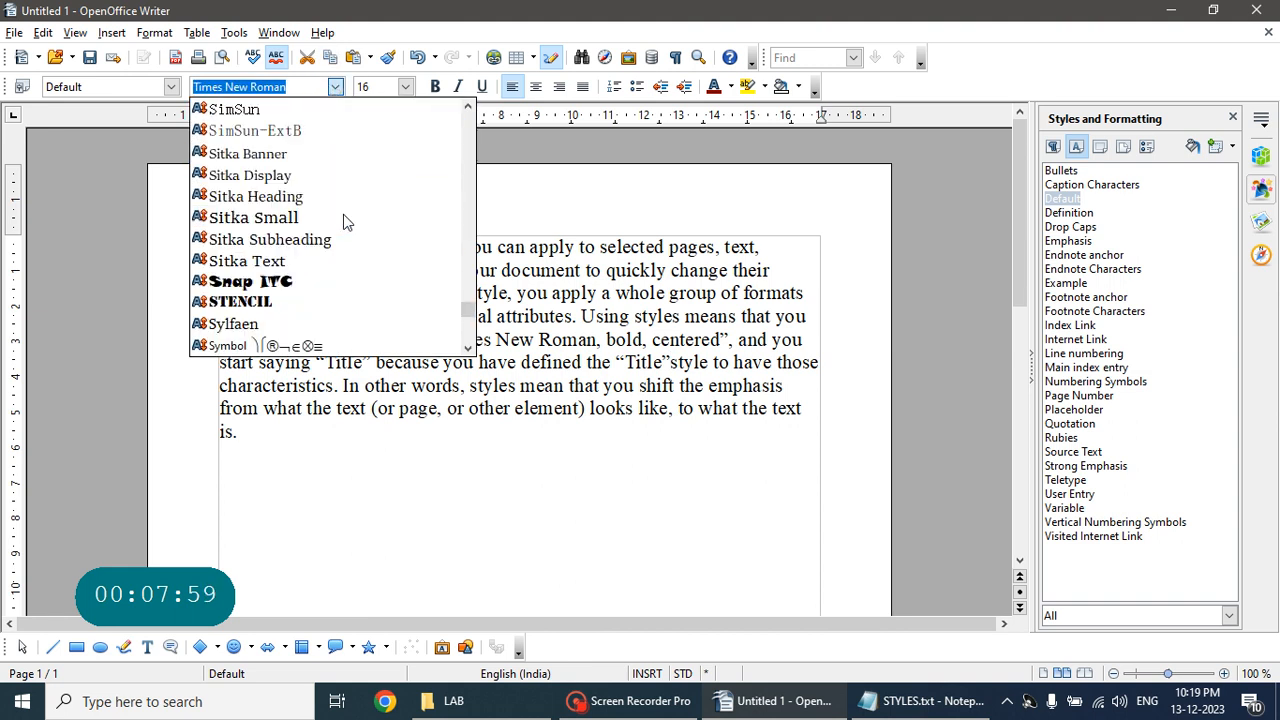
pyautogui.click(323, 300)
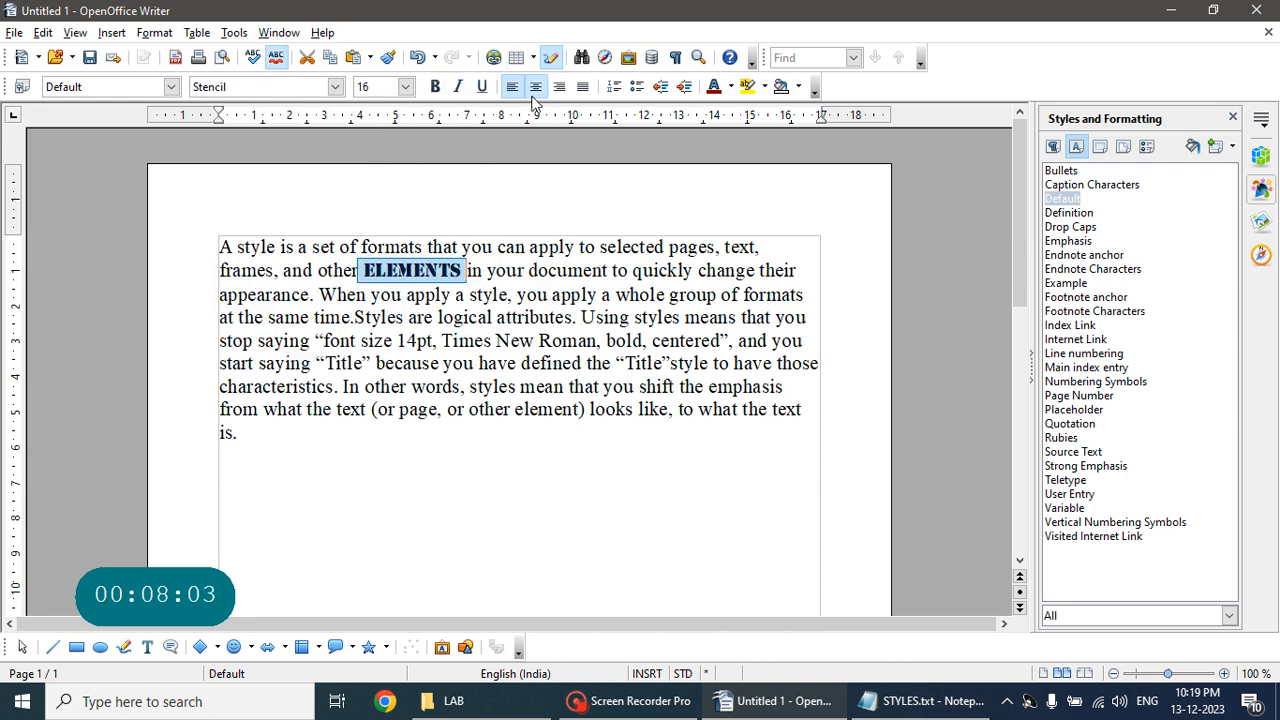
pyautogui.click(731, 87)
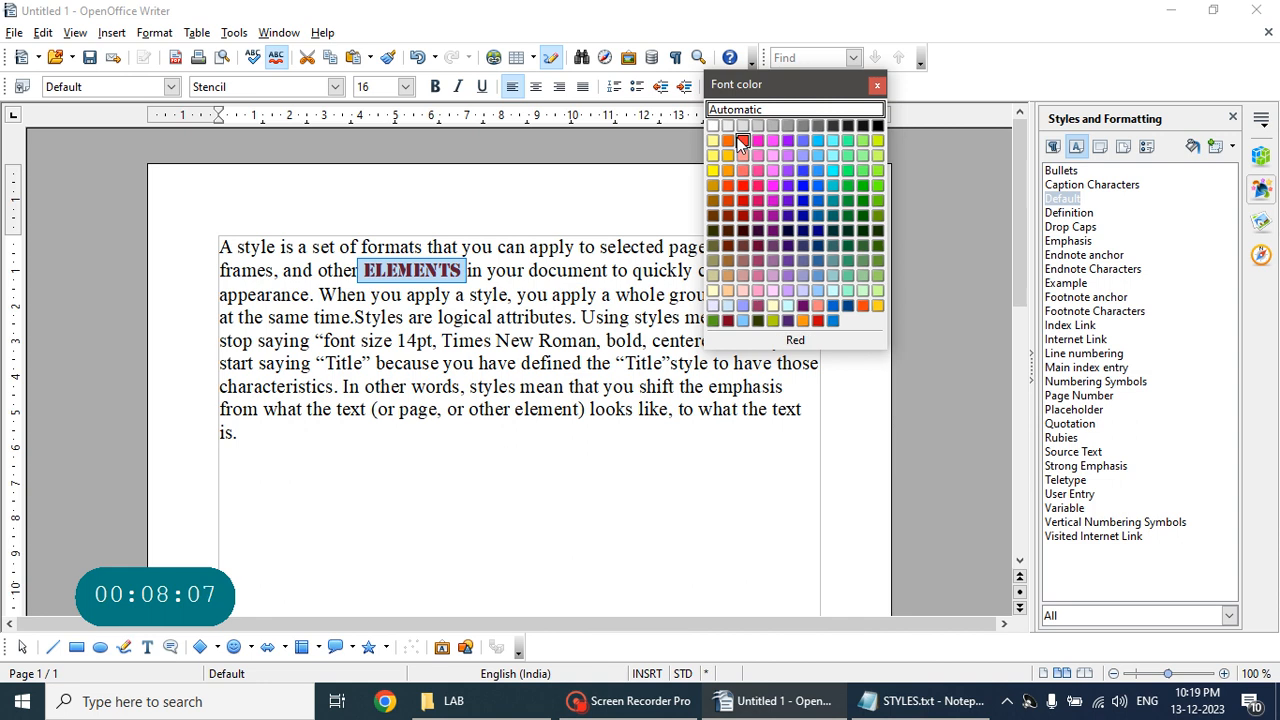
pyautogui.click(743, 143)
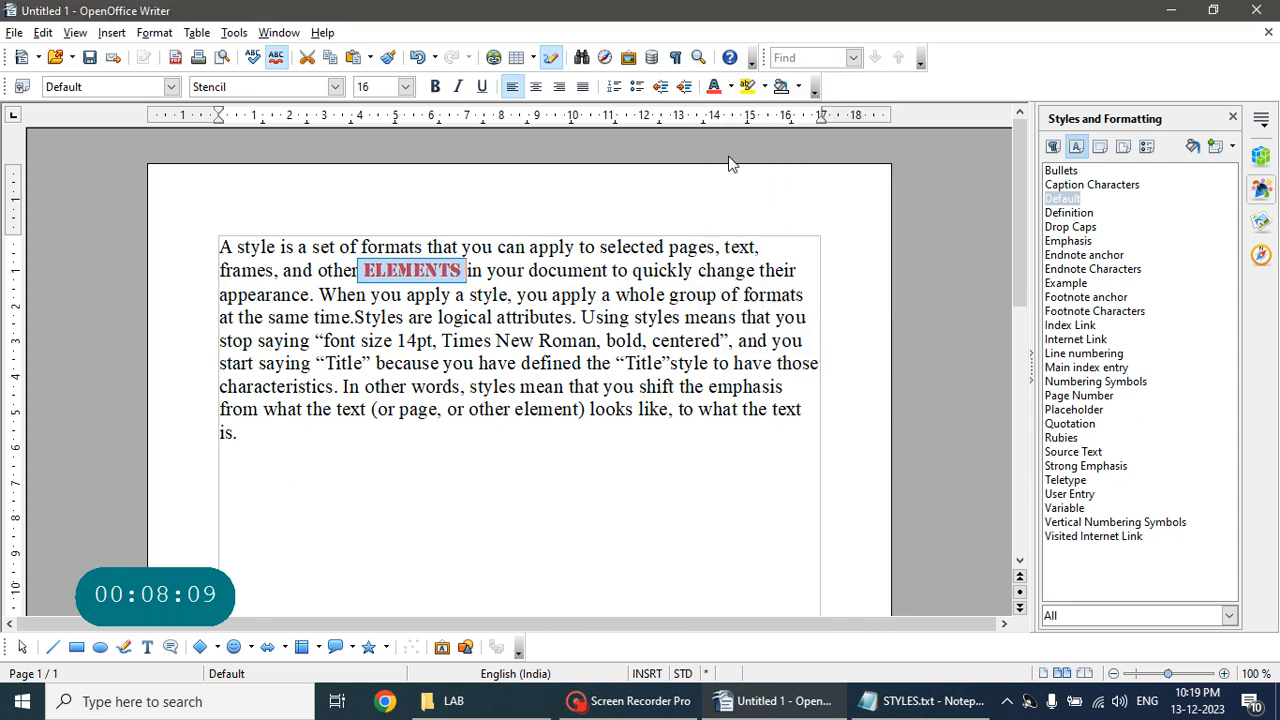
pyautogui.click(575, 318)
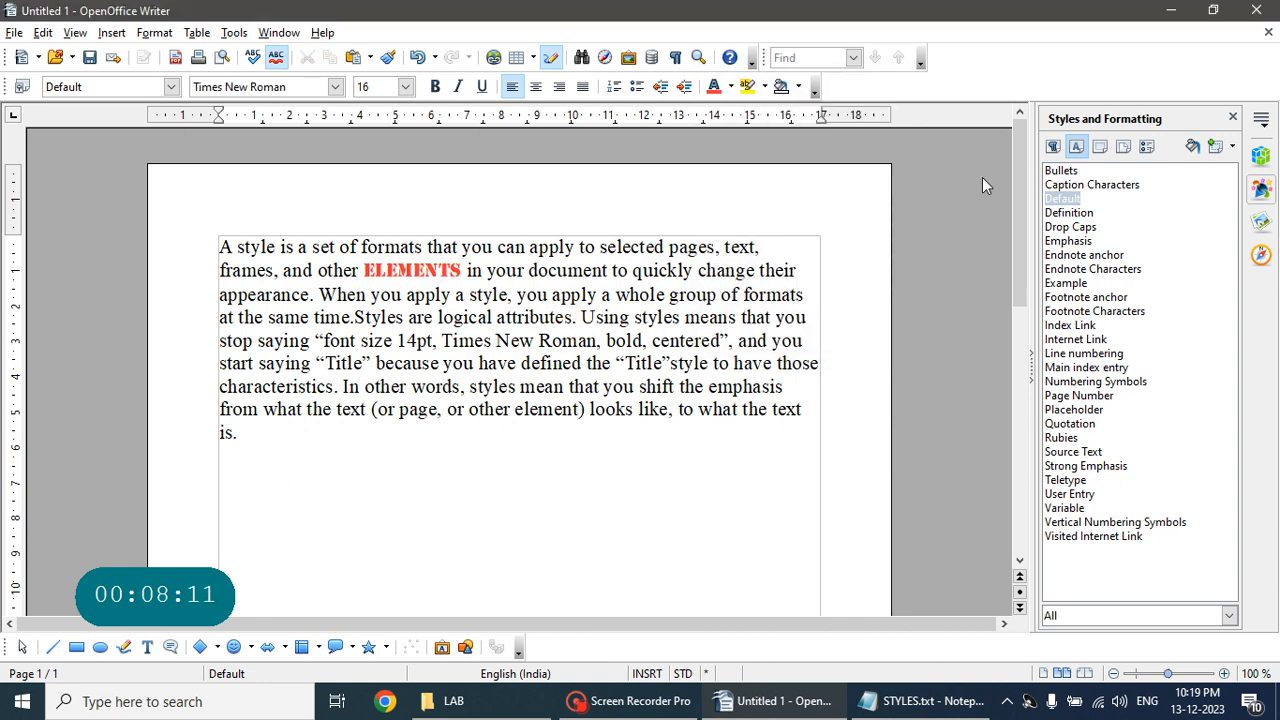
# Create a new character style from the text at the cursor, entering a person's name as the style name
pyautogui.click(1233, 148)
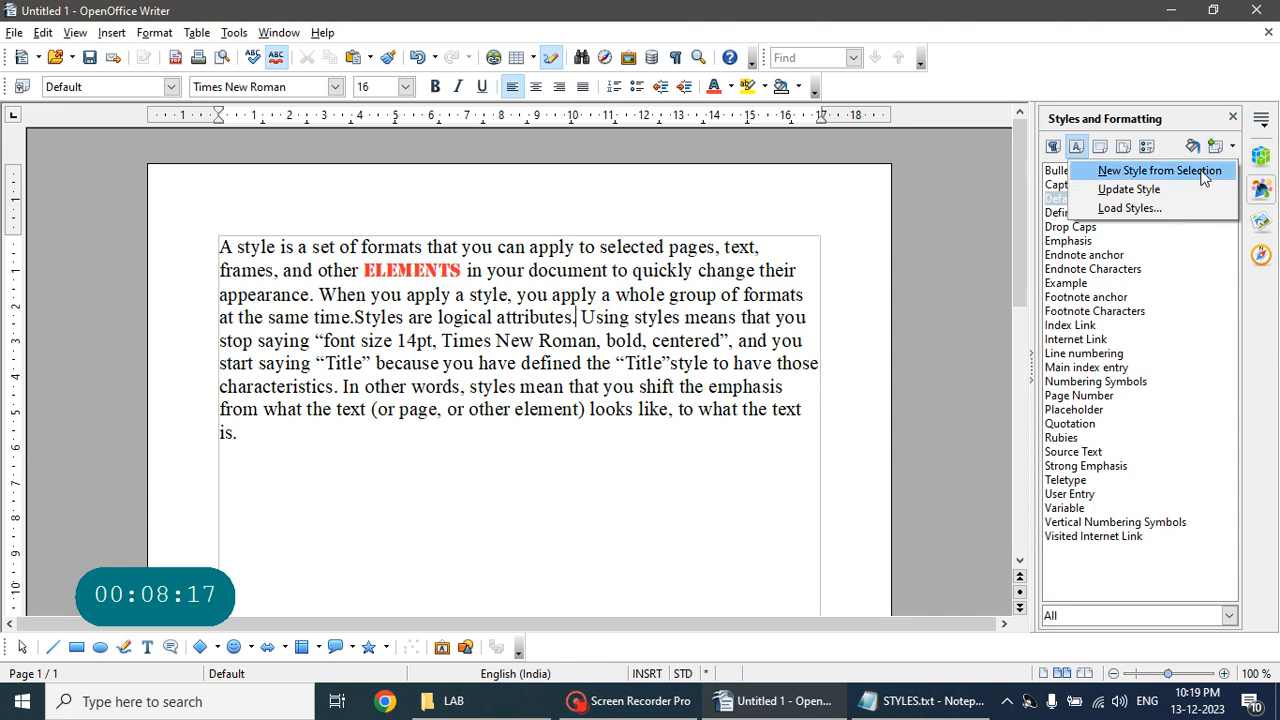
pyautogui.click(1200, 172)
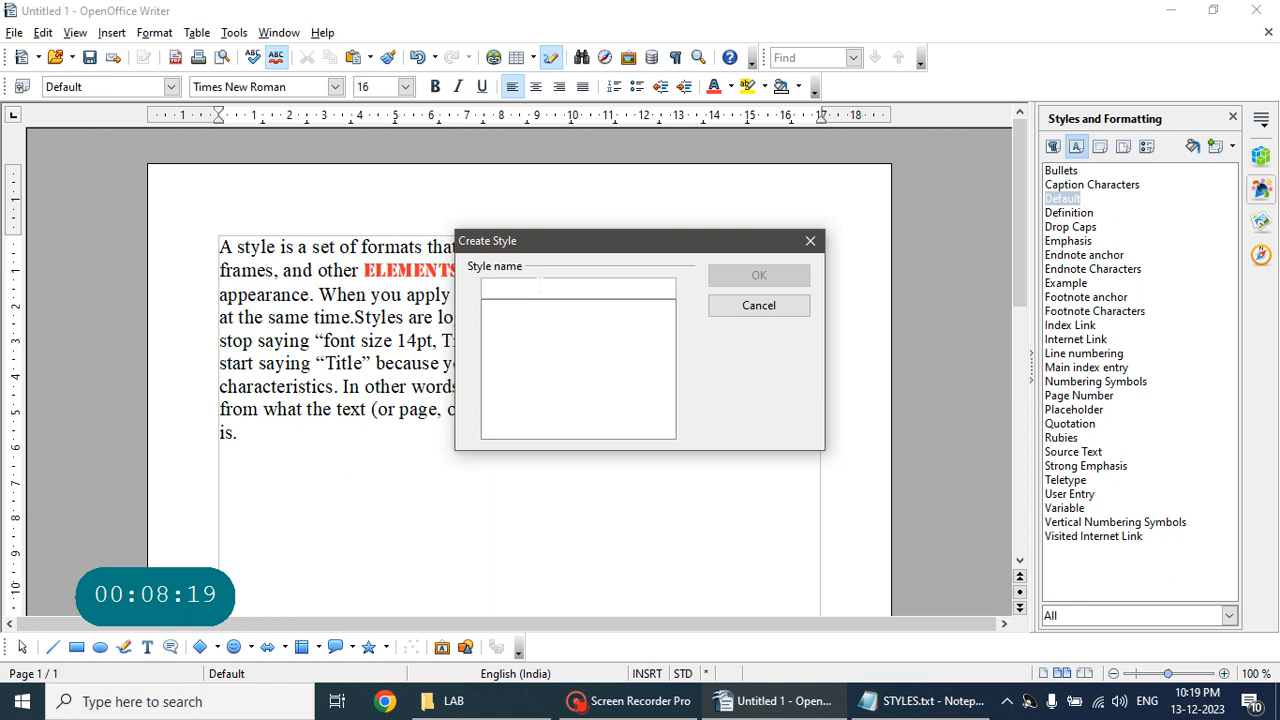
pyautogui.write('RAFIQ')
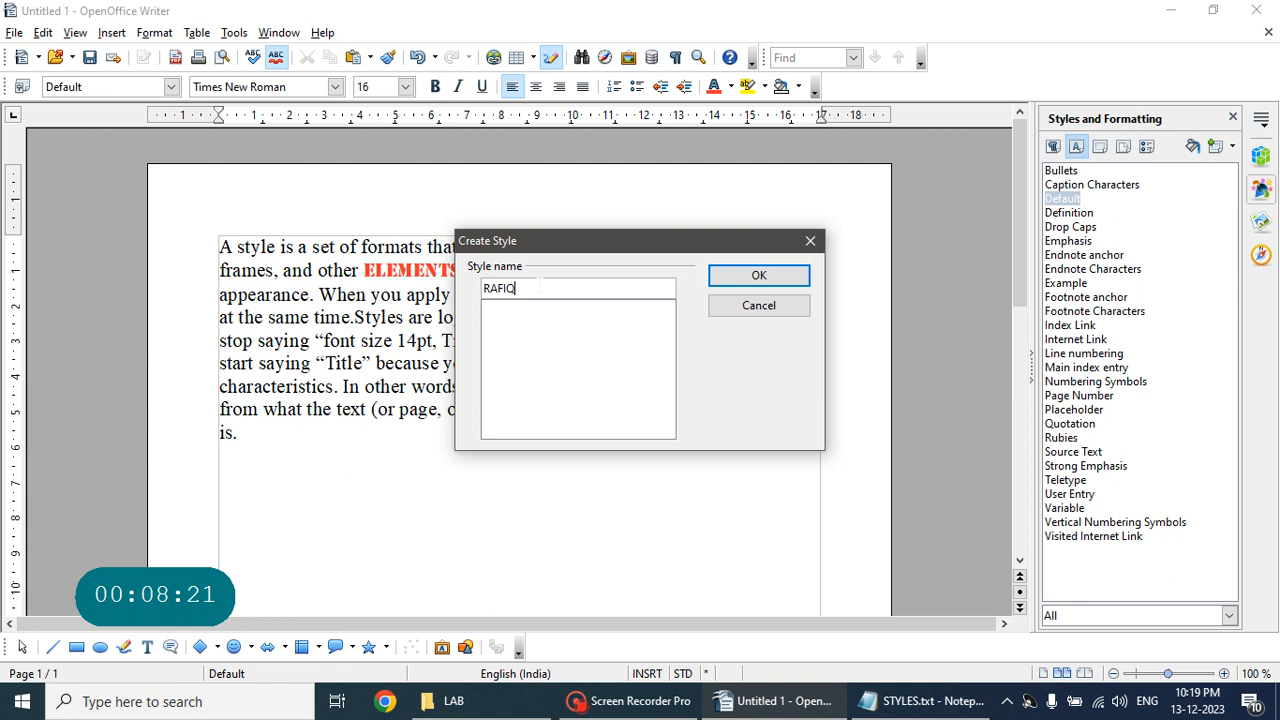
pyautogui.click(755, 273)
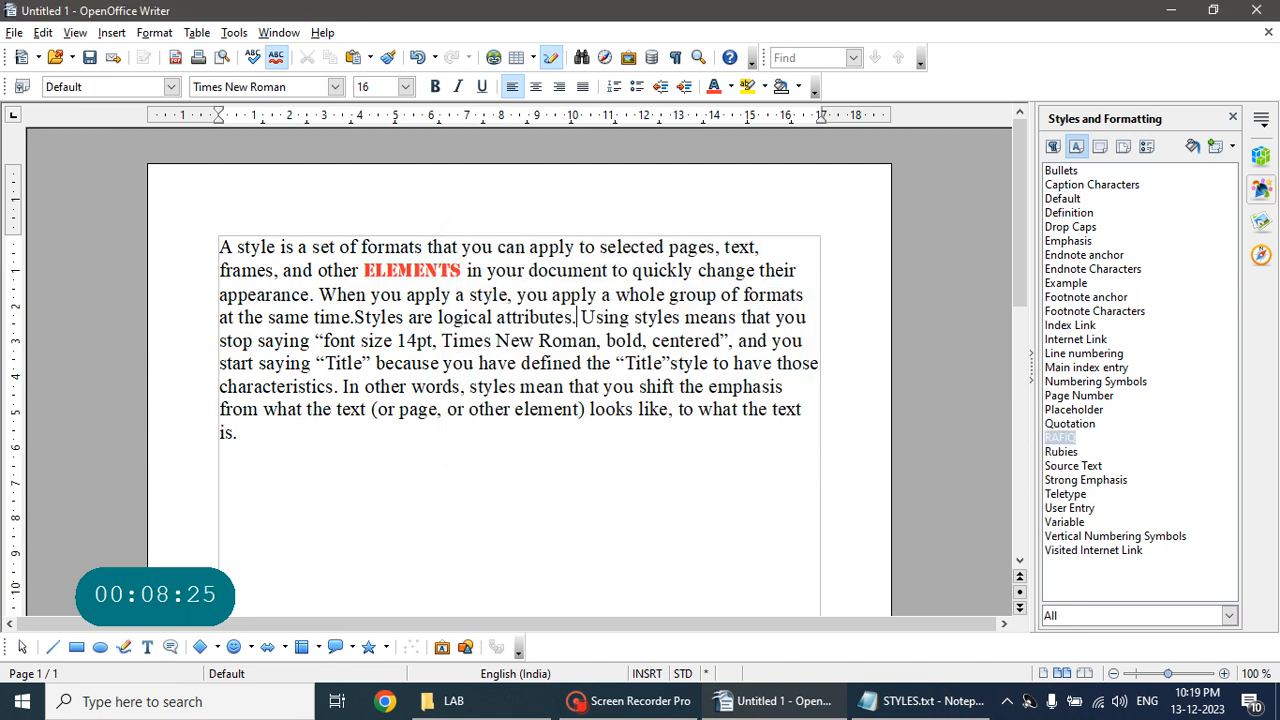
# Apply the newly created character style to the word “style” following “Title”
pyautogui.moveTo(477, 318); pyautogui.dragTo(535, 340)
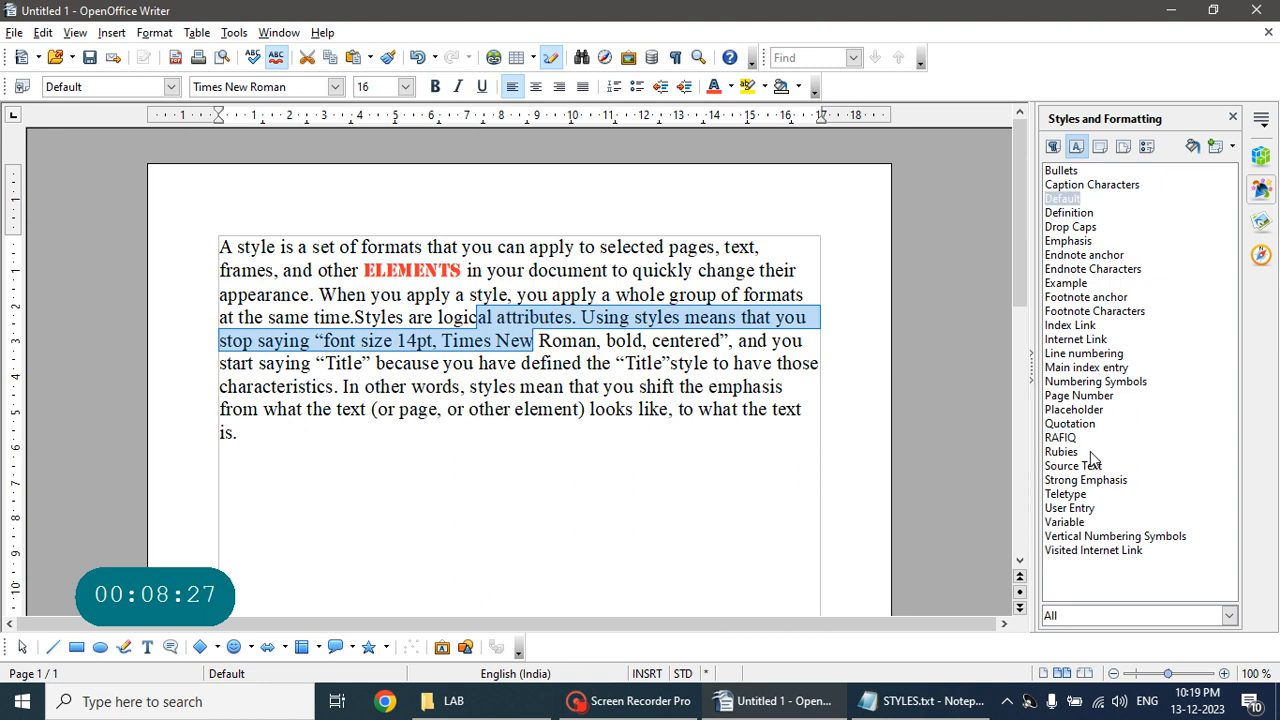
pyautogui.moveTo(668, 363); pyautogui.dragTo(708, 363)
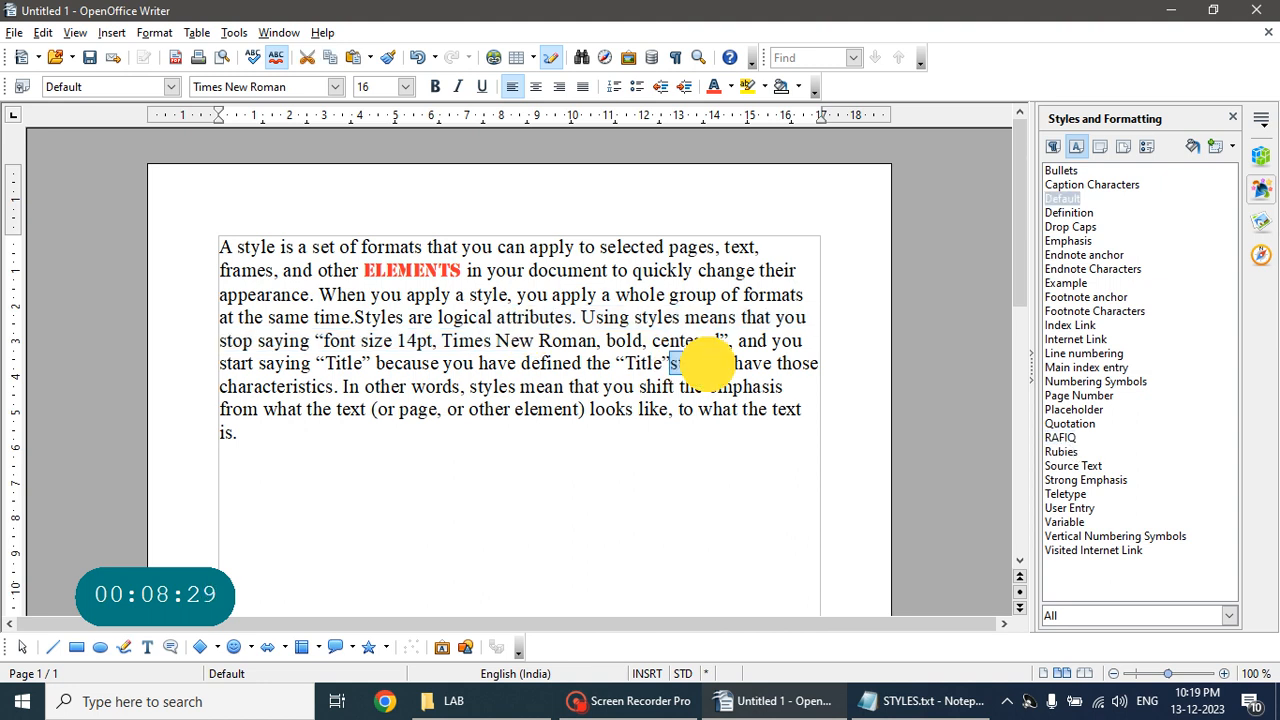
pyautogui.doubleClick(1060, 438)
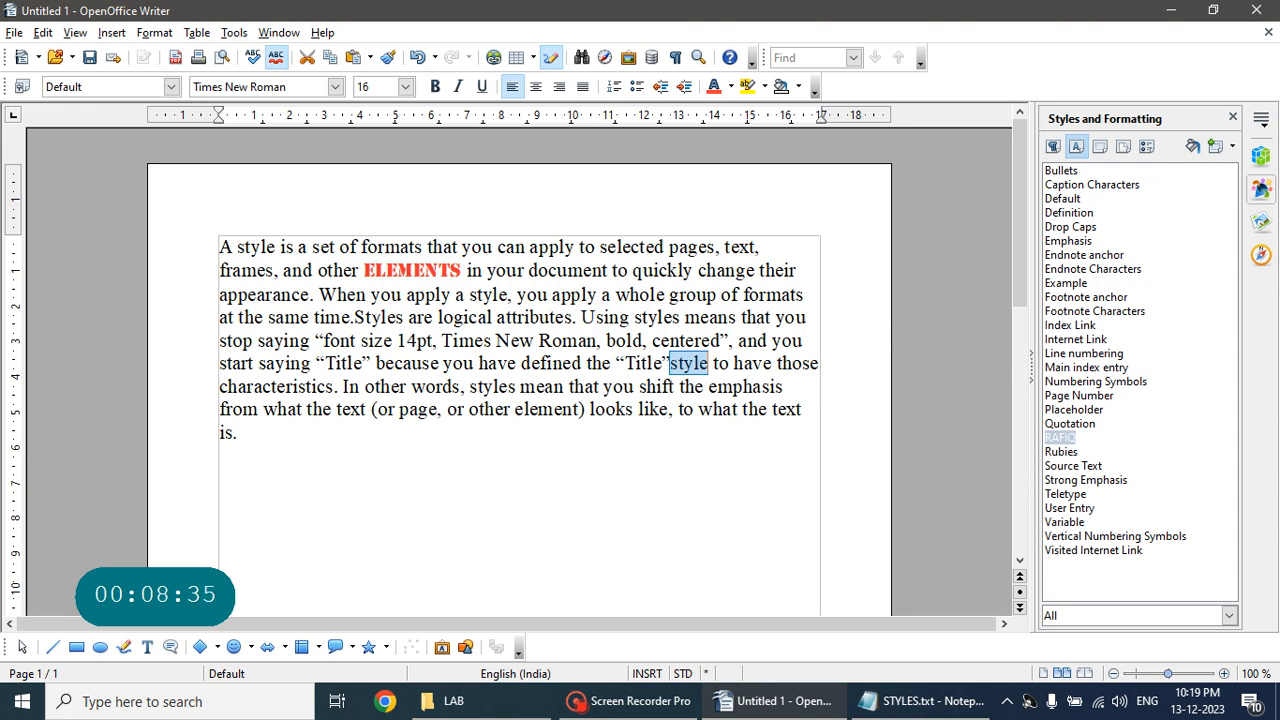
pyautogui.click(1234, 146)
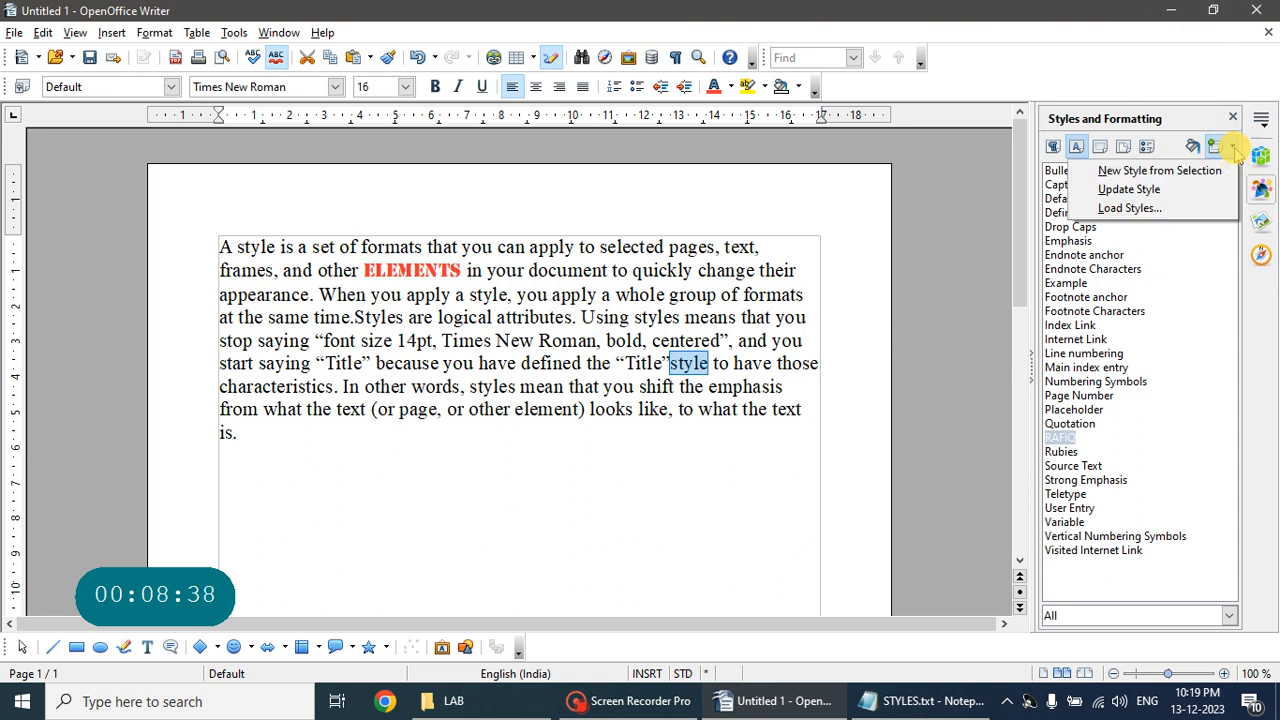
pyautogui.click(1143, 423)
# Make the text “have defined t” bold and red
pyautogui.moveTo(473, 363); pyautogui.dragTo(590, 363)
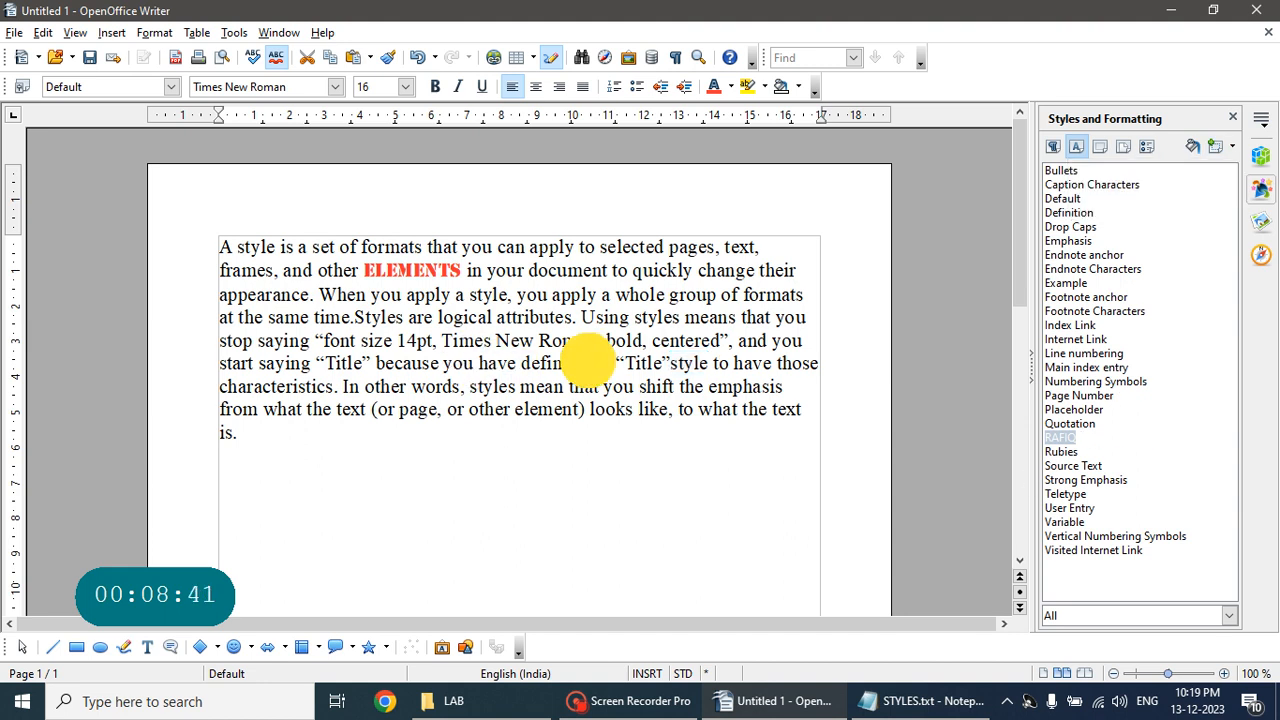
pyautogui.click(1060, 440)
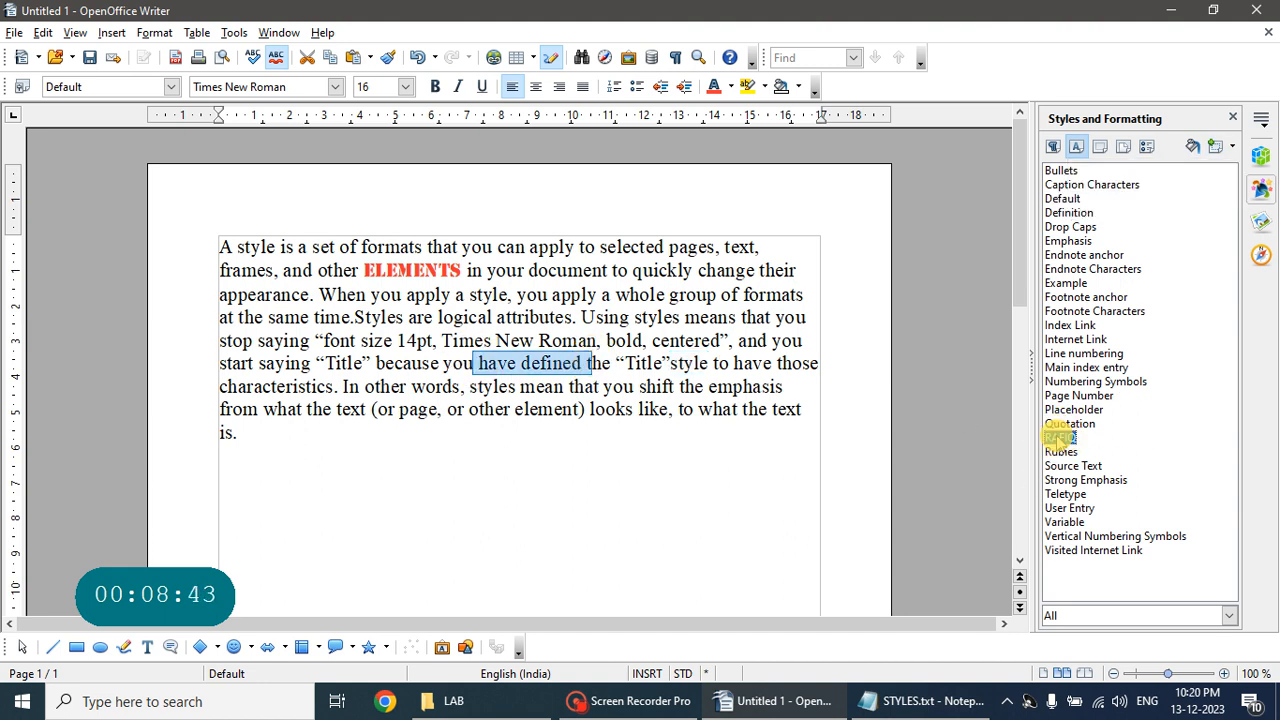
pyautogui.click(435, 86)
pyautogui.click(714, 86)
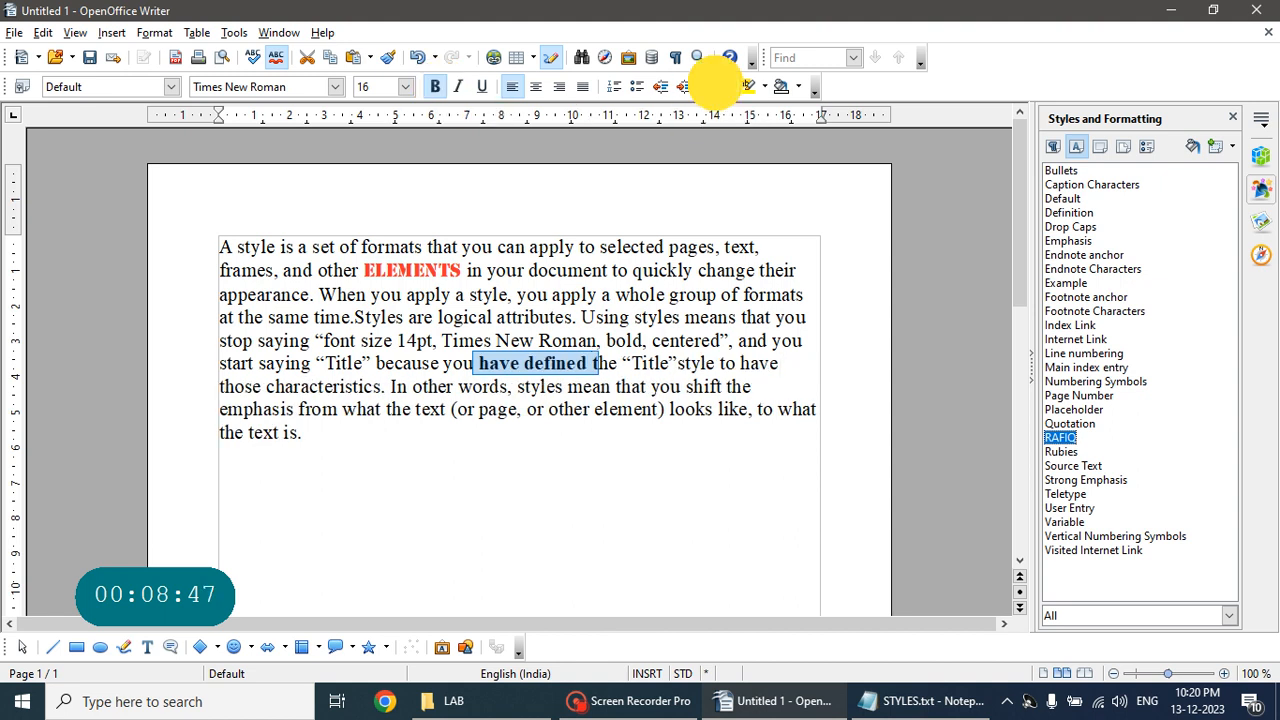
# Apply the custom character style to the text “up of forma” in the third line
pyautogui.moveTo(697, 294); pyautogui.dragTo(790, 296)
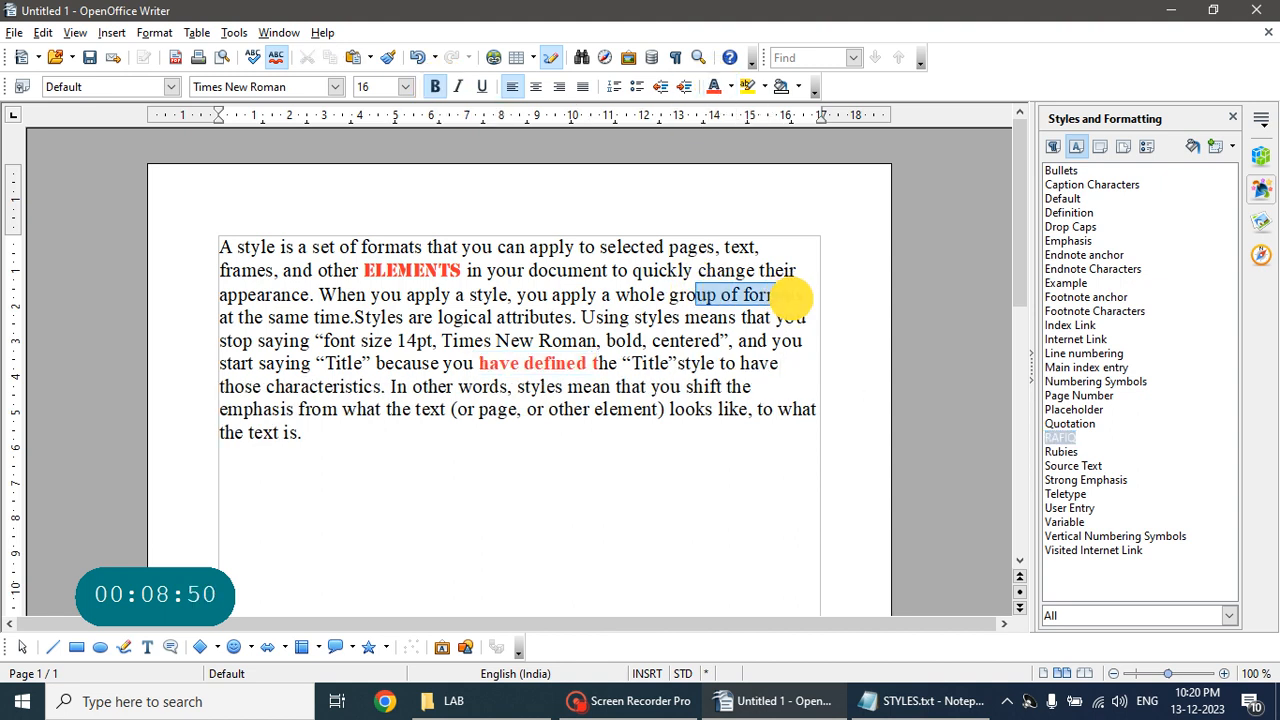
pyautogui.click(1060, 438)
pyautogui.doubleClick(1062, 439)
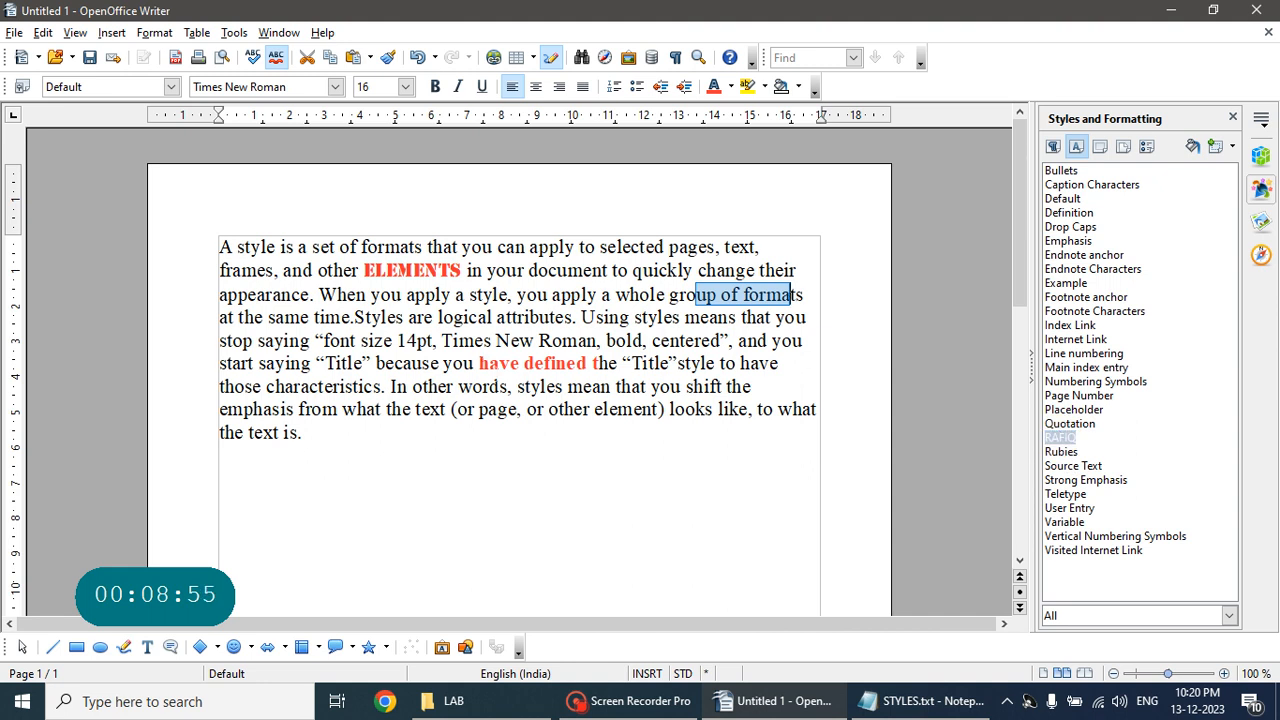
pyautogui.click(500, 366)
pyautogui.moveTo(478, 364); pyautogui.dragTo(600, 385)
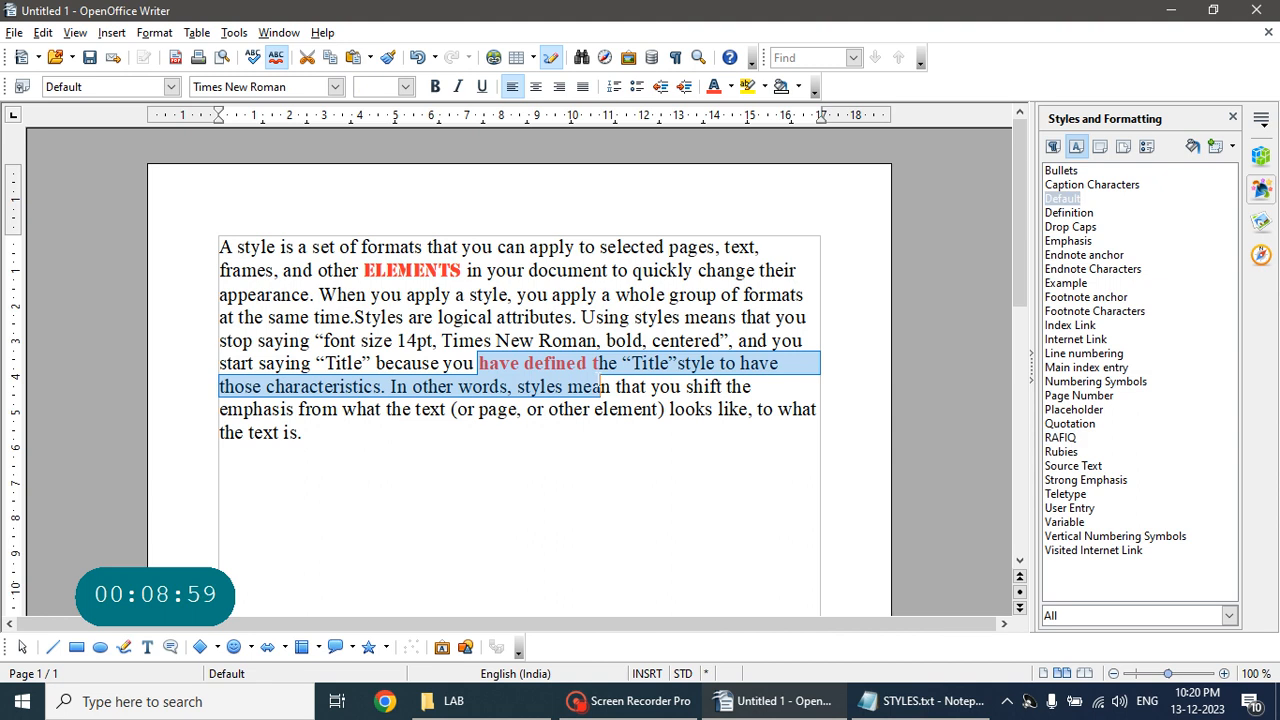
pyautogui.click(616, 700)
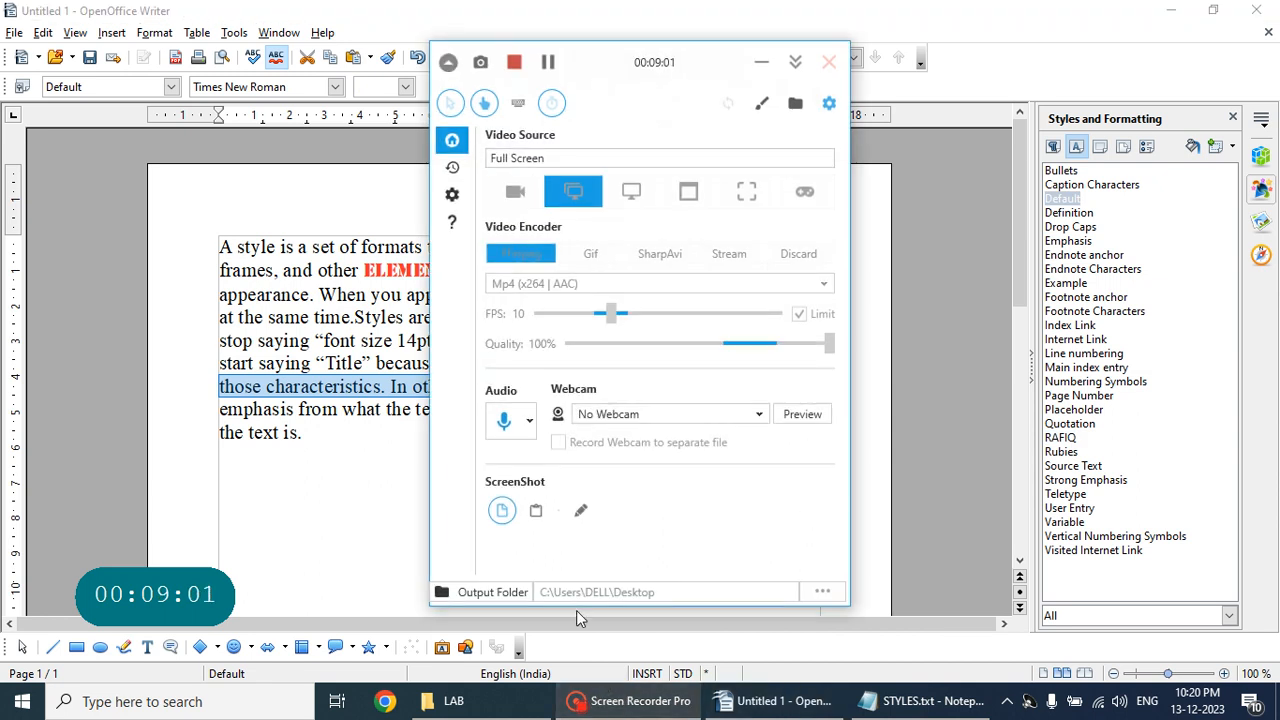